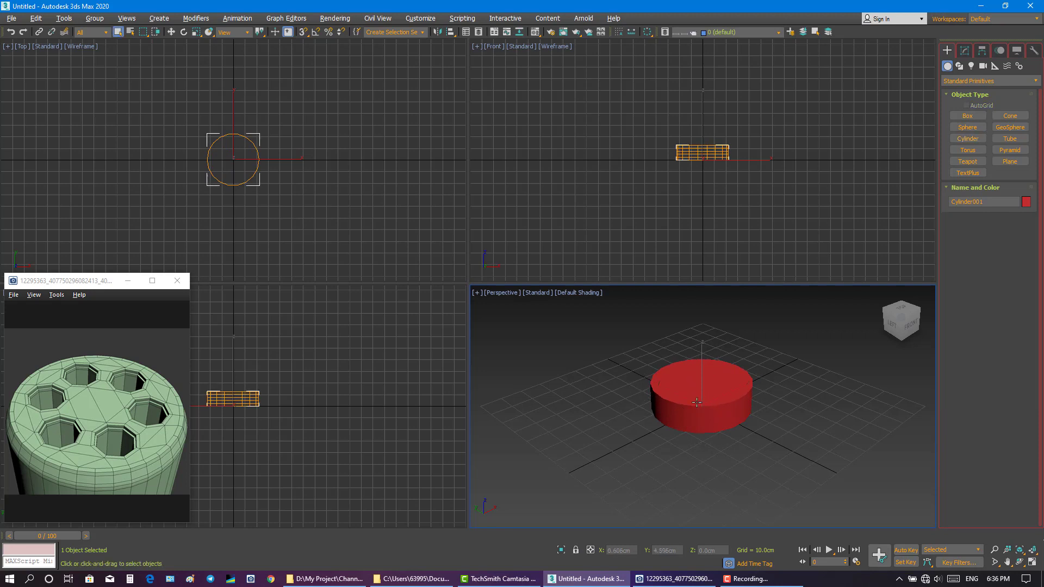
- Display edged faces in the Perspective view and move the cylinder to 0 on the X and Y axes
key(F4)
key(w)
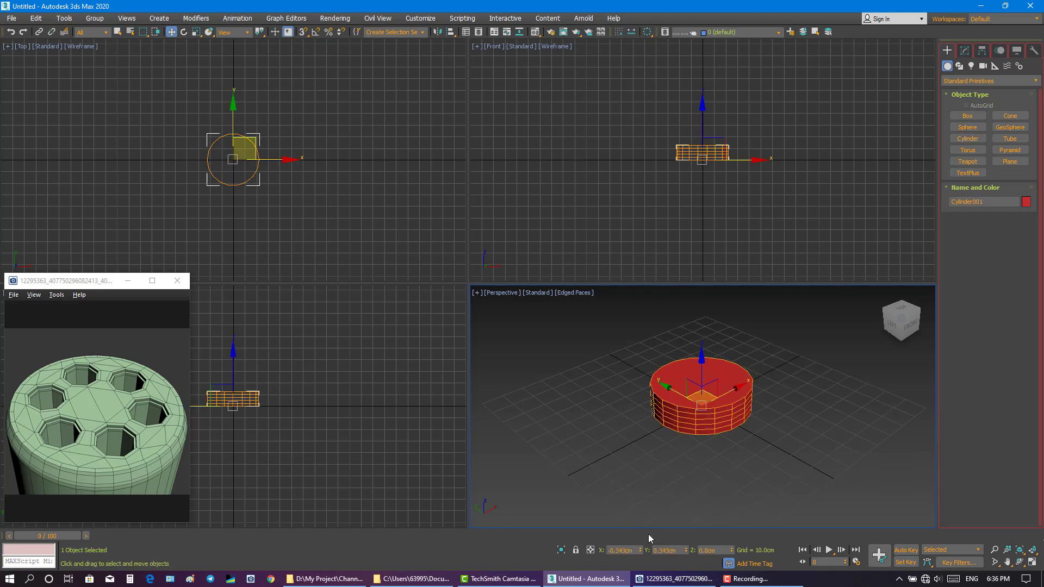
right_click(641, 550)
right_click(686, 551)
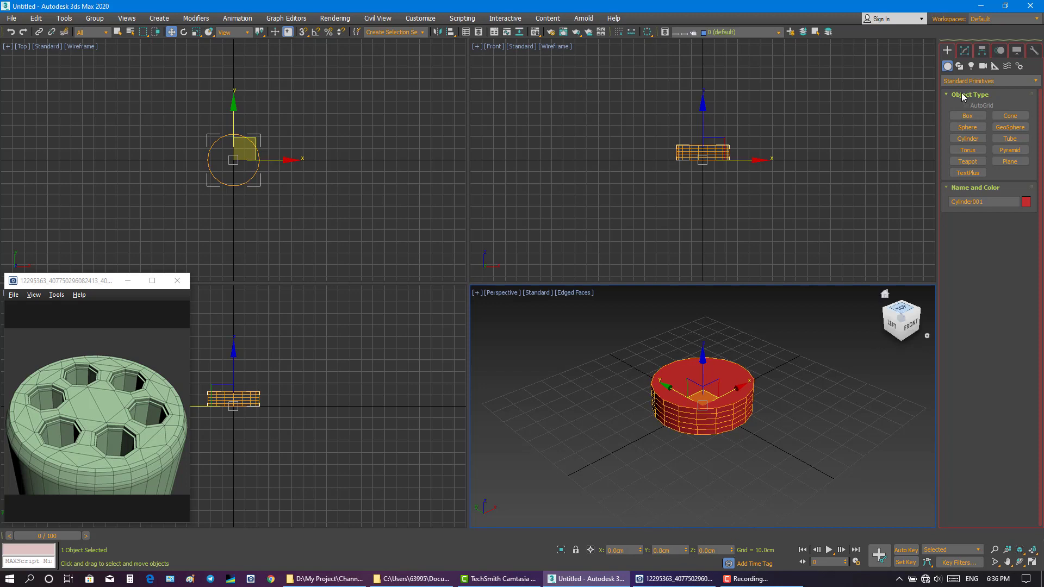
- Set the cylinder to 6 sides and reduce its height segments to 1
click(963, 50)
double_click(1008, 304)
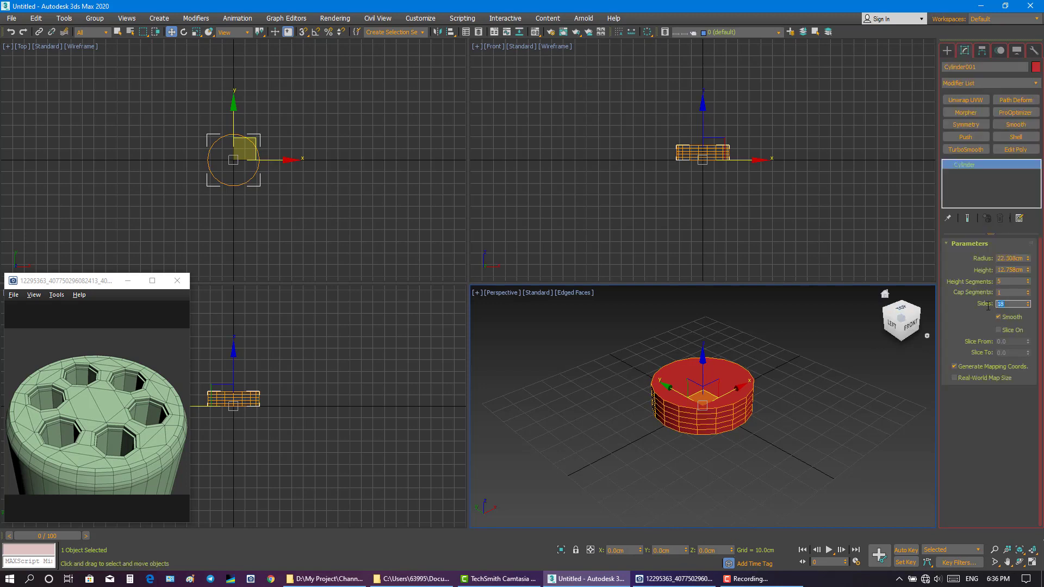
text(6)
key(Return)
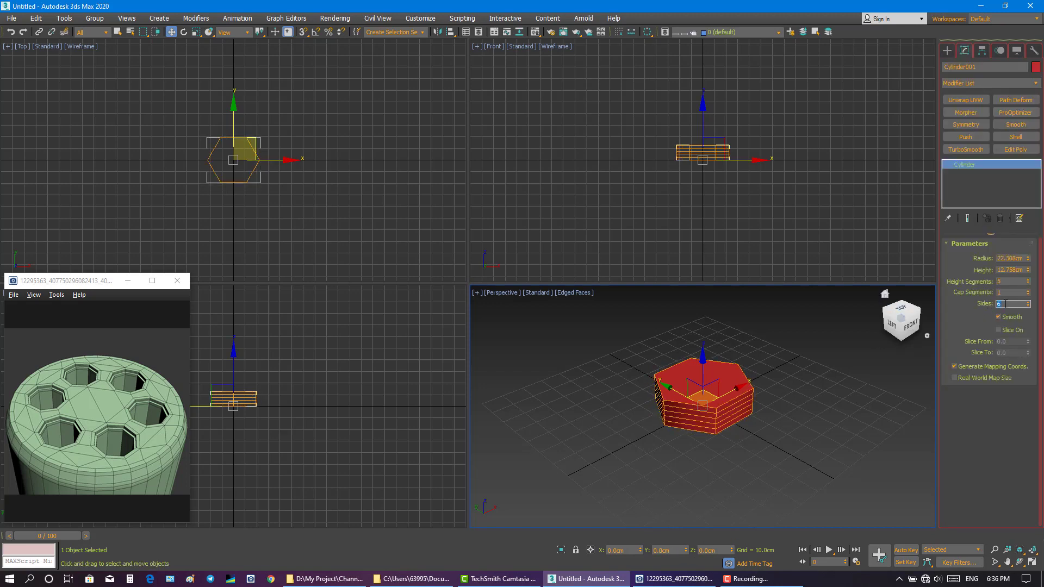
right_click(1028, 282)
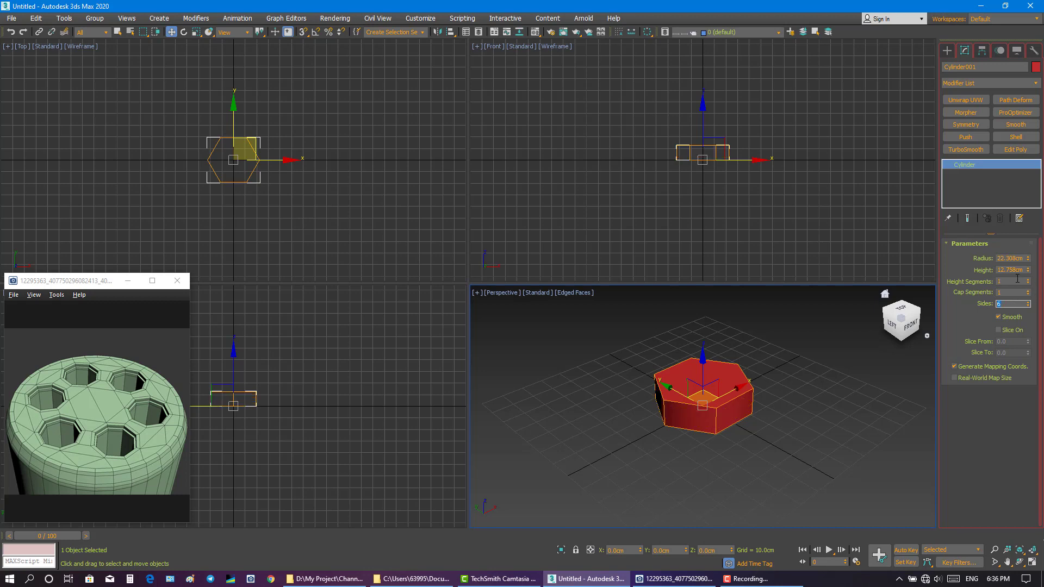
- Set the hexagonal cylinder's height to 10 cm and its radius to 20 cm
double_click(1010, 270)
text(10)
key(Return)
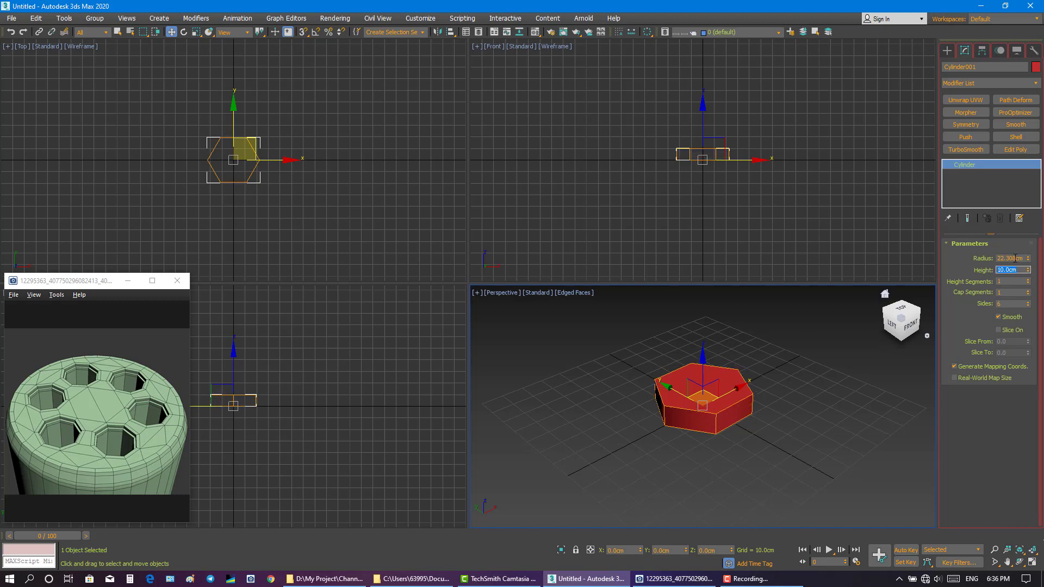
double_click(1012, 258)
text(20)
key(Return)
- Maximize the Top view and set the hexagonal cylinder's radius to 23 cm
right_click(434, 185)
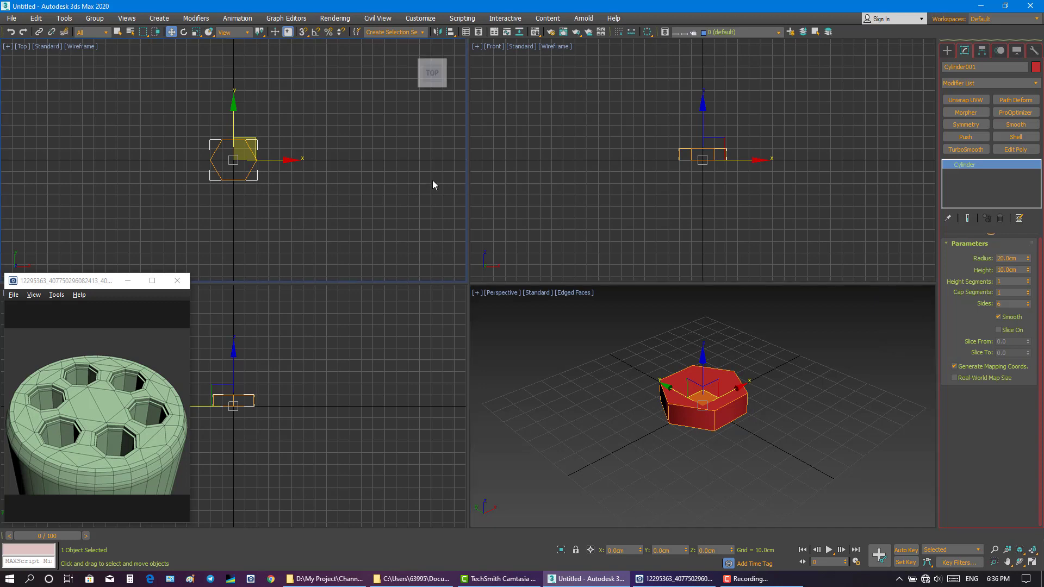
key(alt+w)
scroll(491, 277, up, 3)
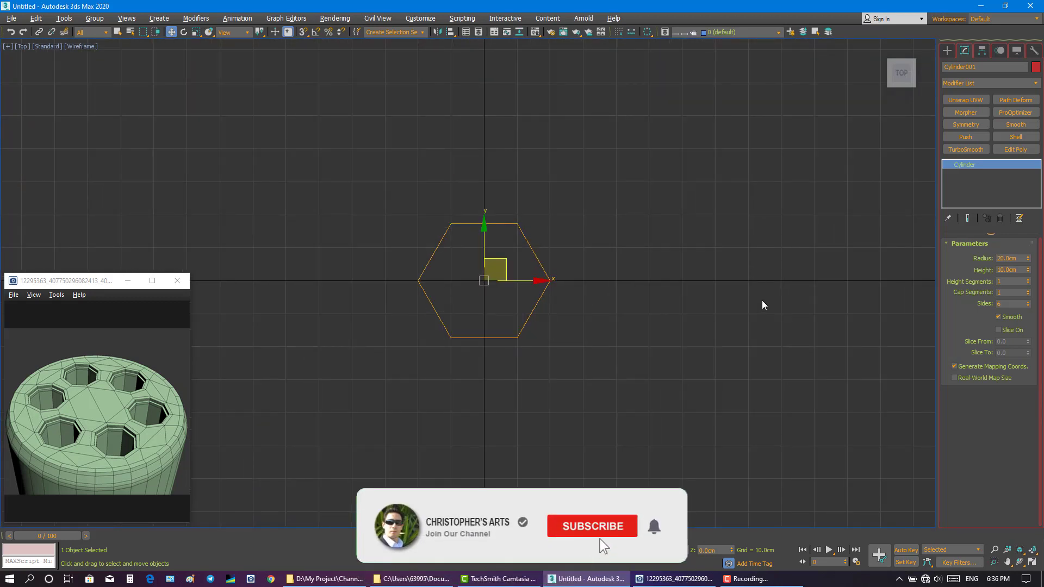
drag(1027, 257, 1028, 249)
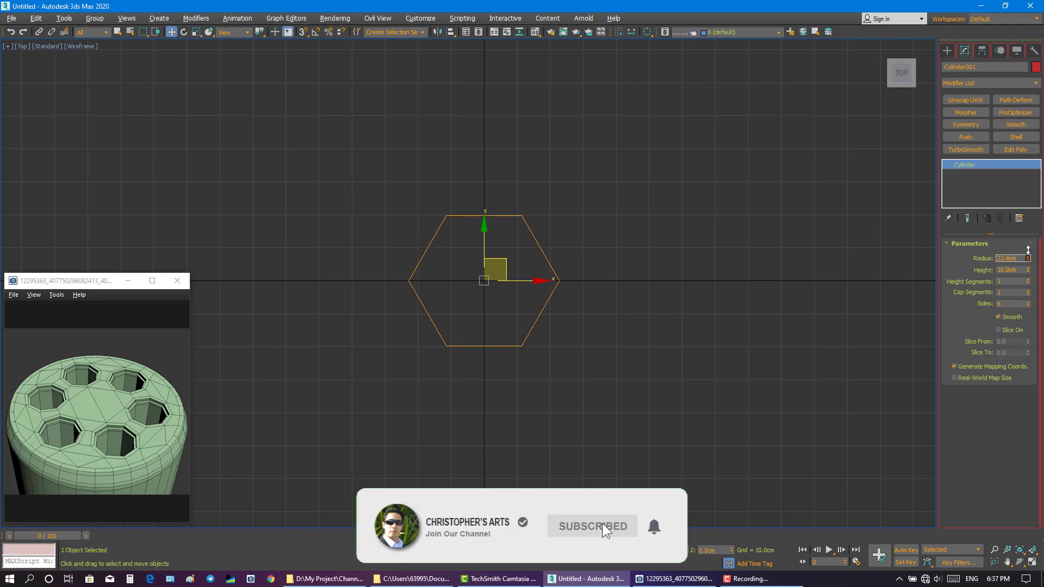
double_click(1019, 258)
text(23)
key(Return)
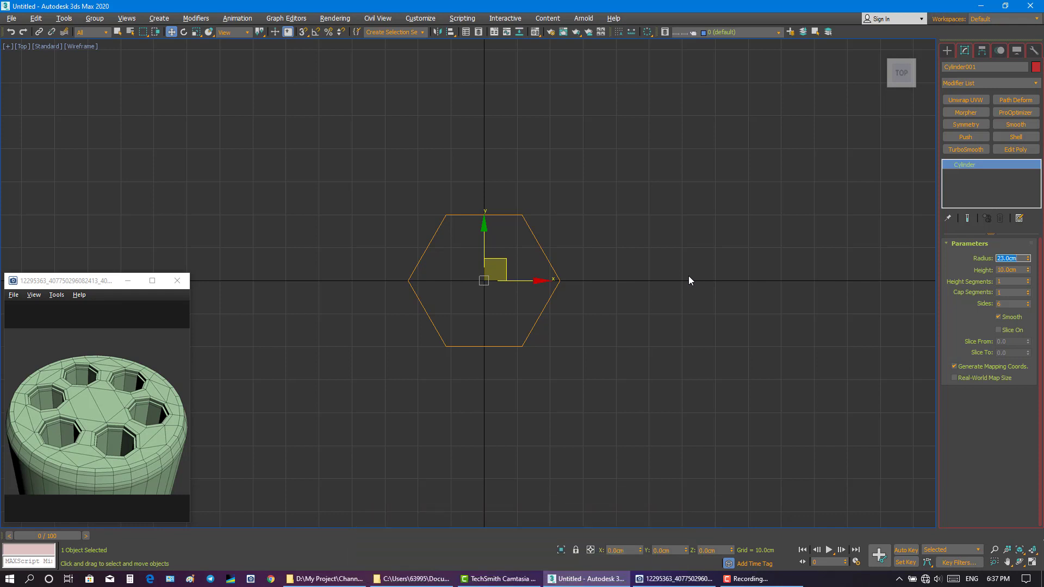
- Rotate the hexagonal cylinder 30° about Z with angle snap so that a corner points straight up in the Top view
scroll(688, 280, down, 5)
key(s)
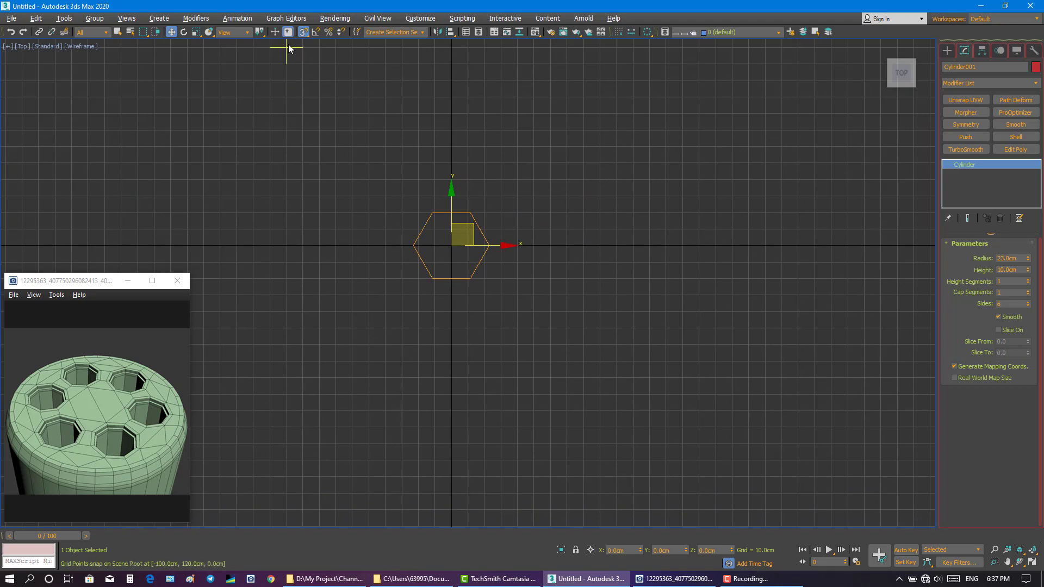
click(316, 31)
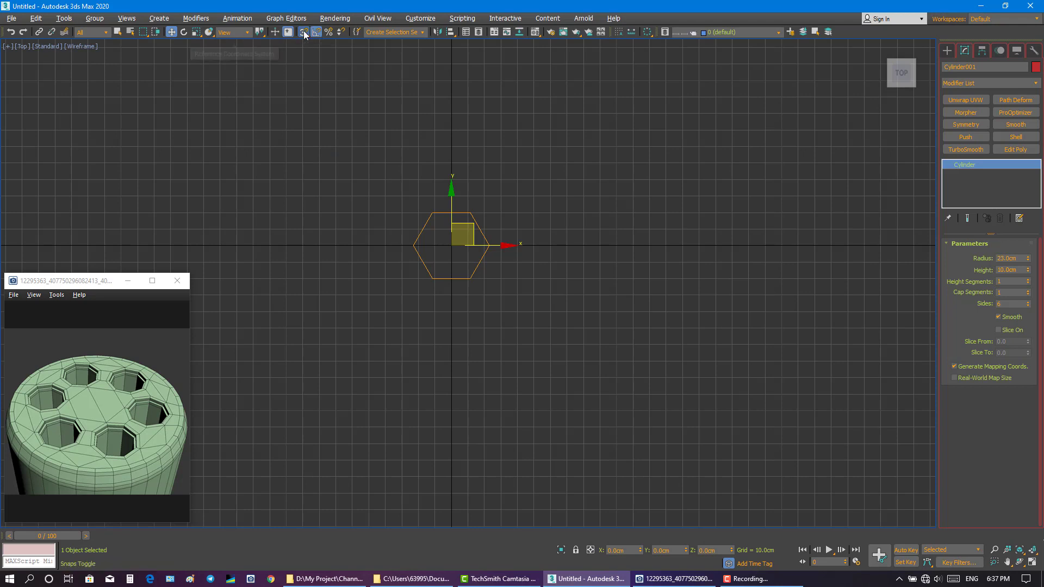
click(183, 32)
drag(487, 207, 466, 196)
- Clone the hexagonal cylinder as a copy directly below the original at Y -50 cm, using grid snap
click(304, 32)
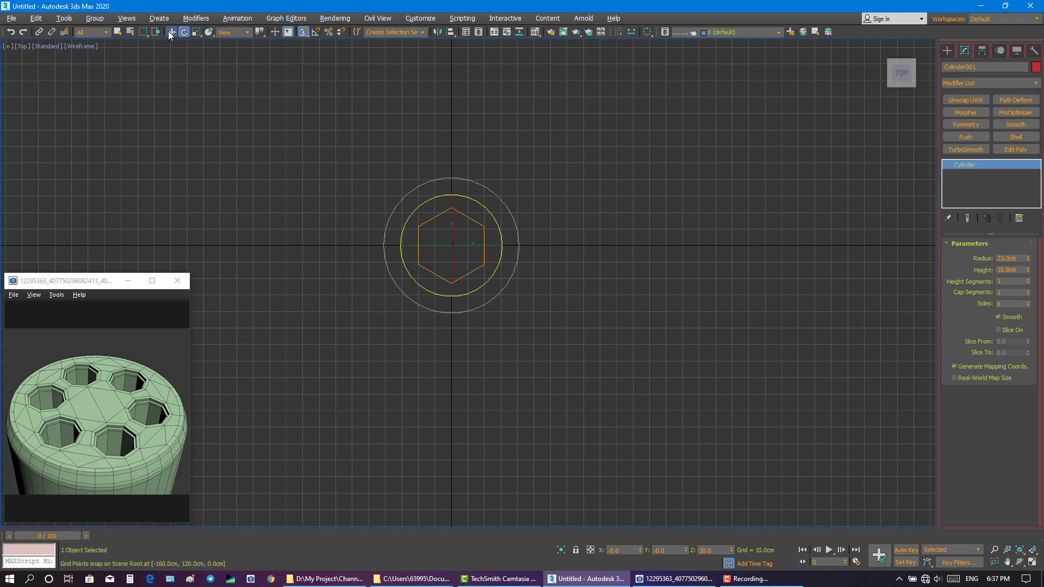
click(169, 31)
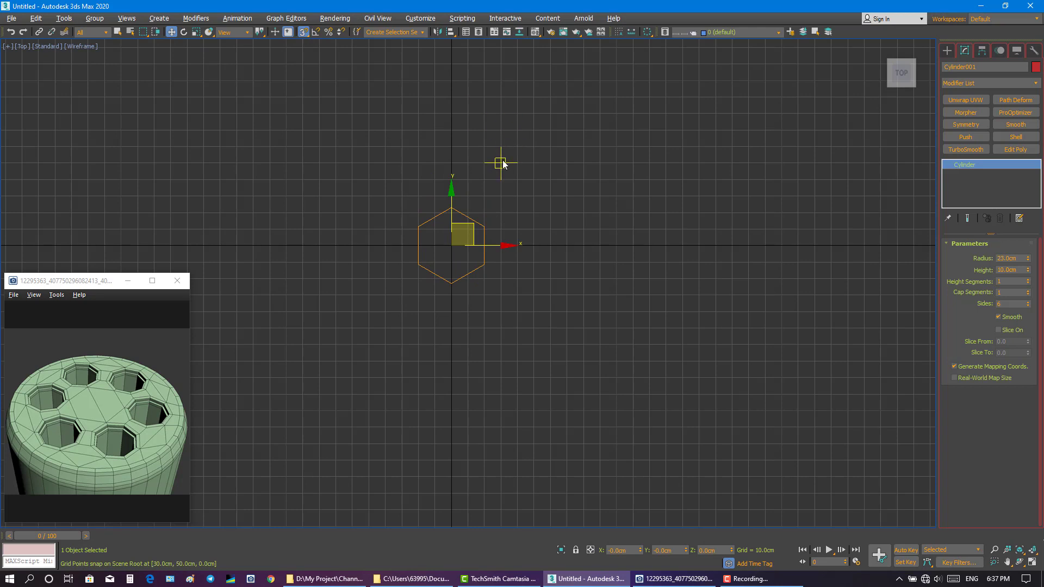
drag(451, 205, 447, 321)
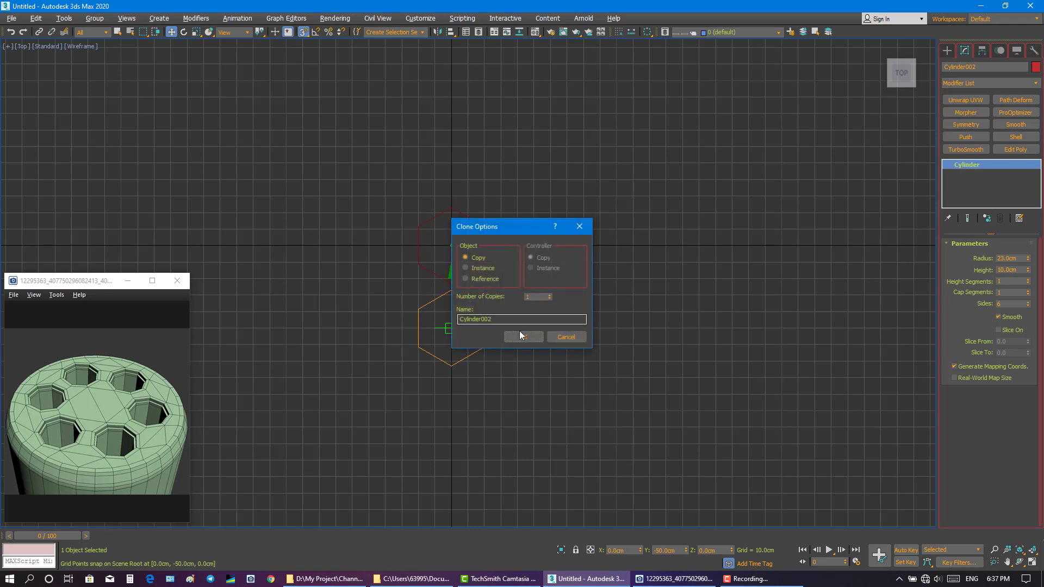
key(Return)
- Set the copied cylinder to 8 sides and rotate it to 45° about Z so that a corner faces the hexagon
scroll(453, 275, up, 5)
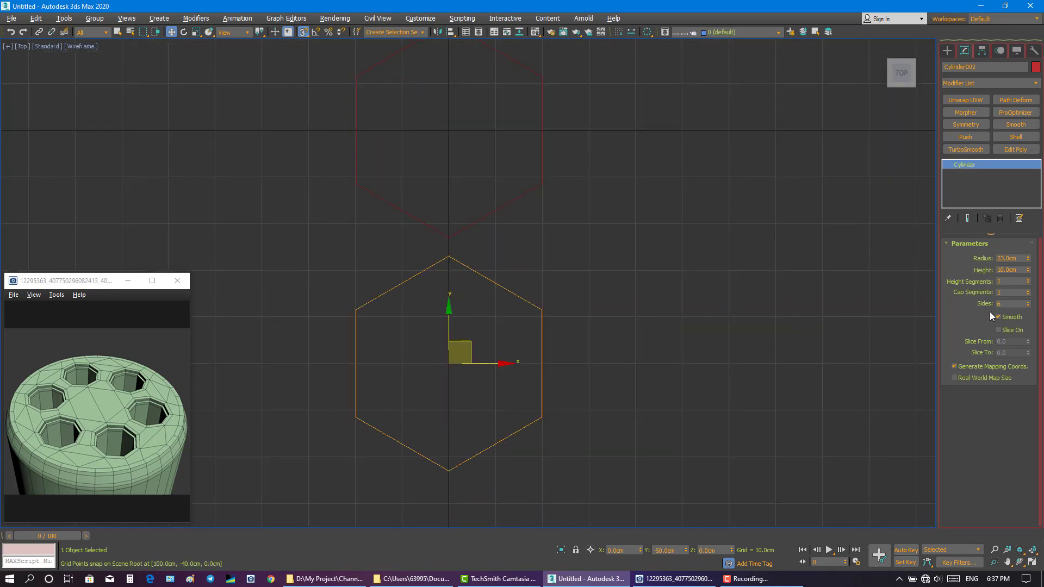
double_click(1011, 303)
text(5)
key(Return)
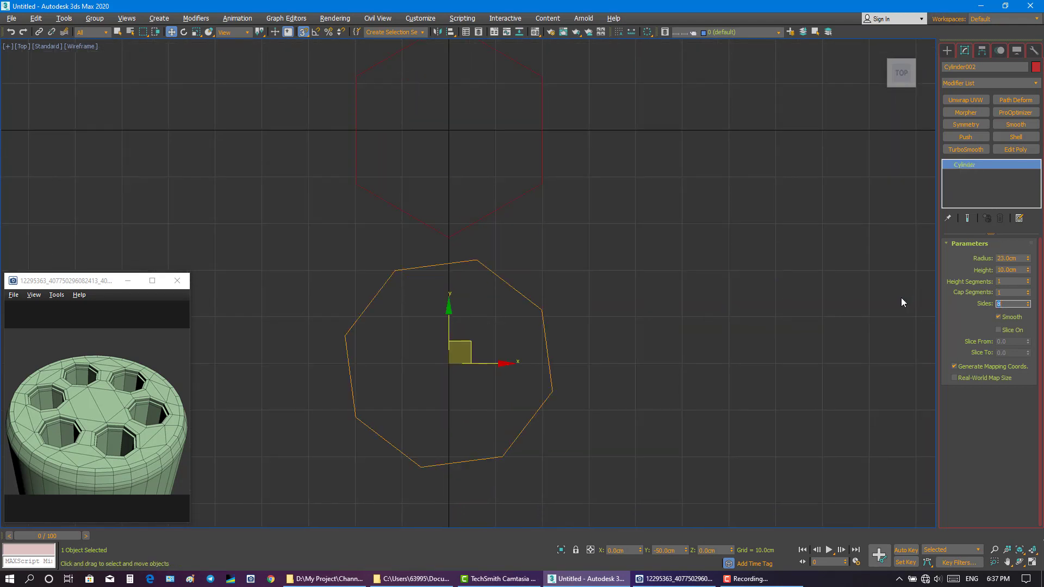
click(316, 32)
key(e)
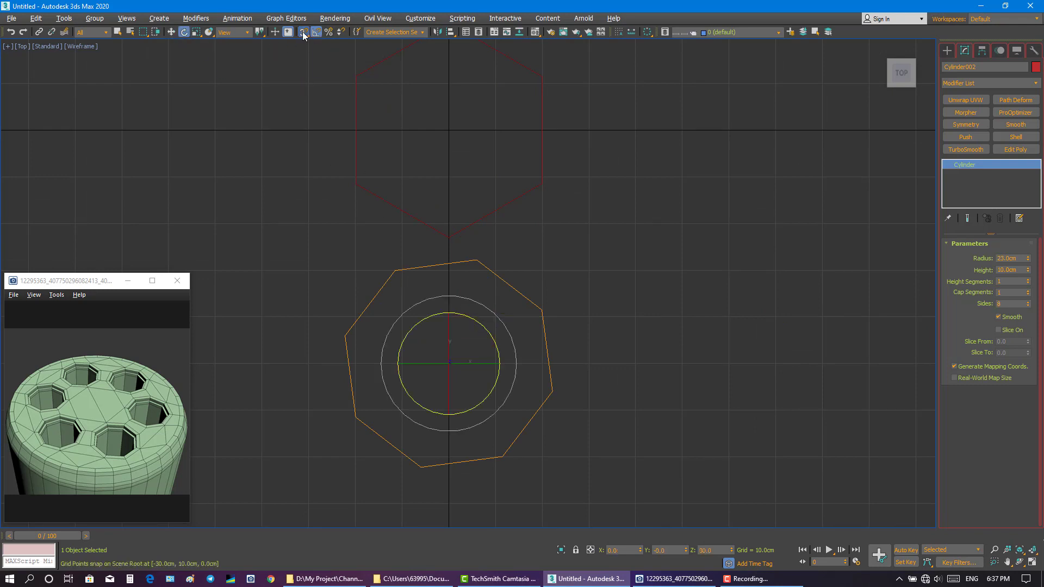
drag(484, 326, 468, 306)
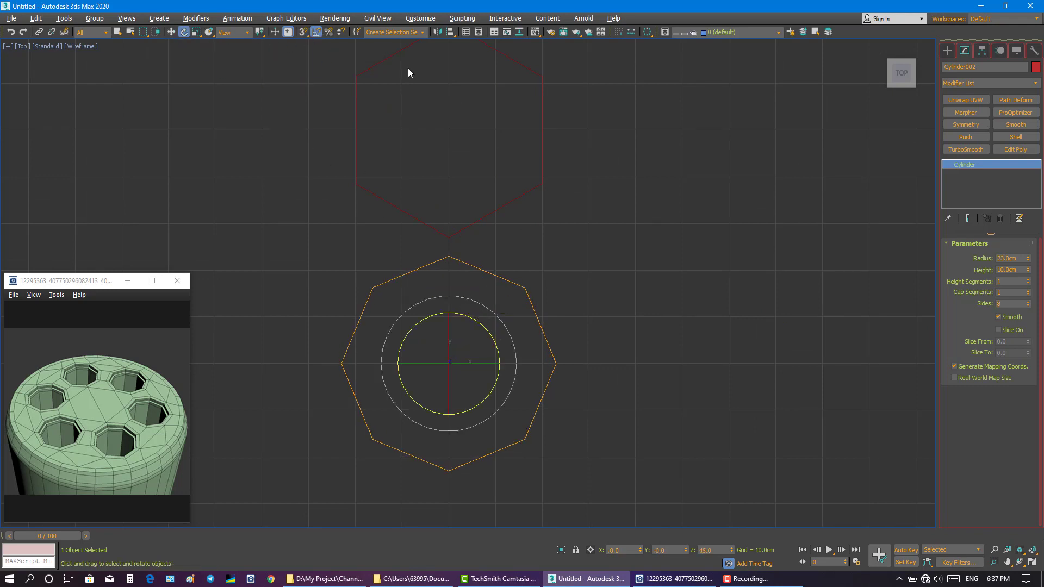
- Turn off grid snap and move the octagonal cylinder up close to the hexagon's lower corner, at about Y -46.25 cm
click(303, 32)
click(172, 32)
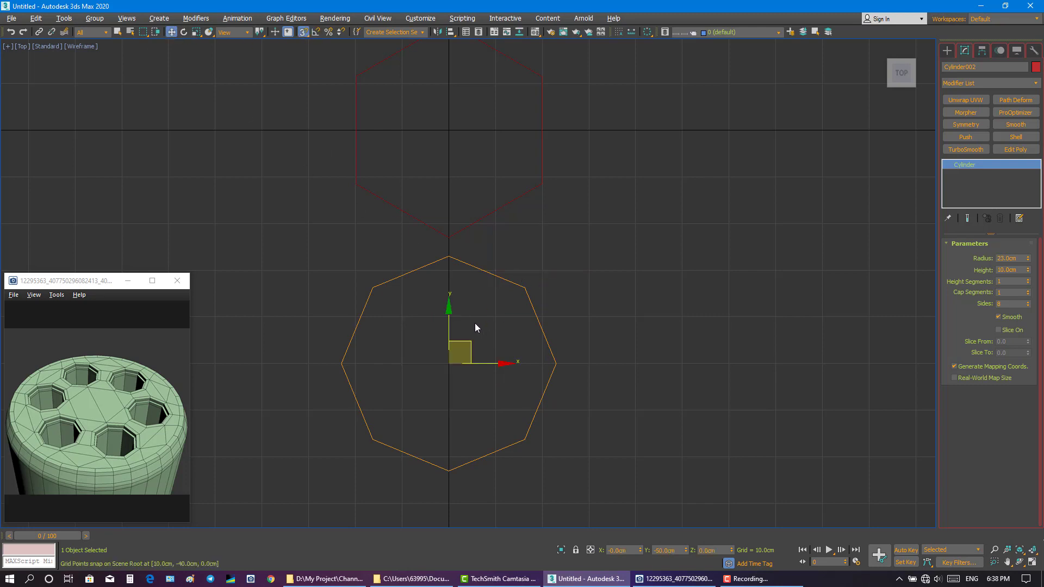
click(303, 32)
drag(448, 320, 449, 302)
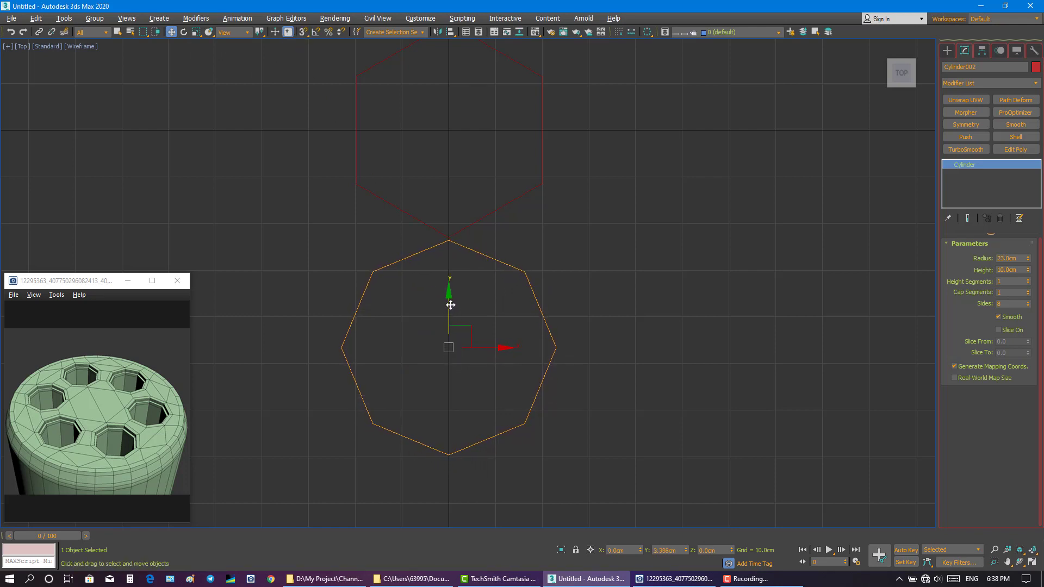
- Reduce the octagonal cylinder's radius to 15 cm
scroll(449, 300, down, 3)
middle_drag(457, 281, 458, 292)
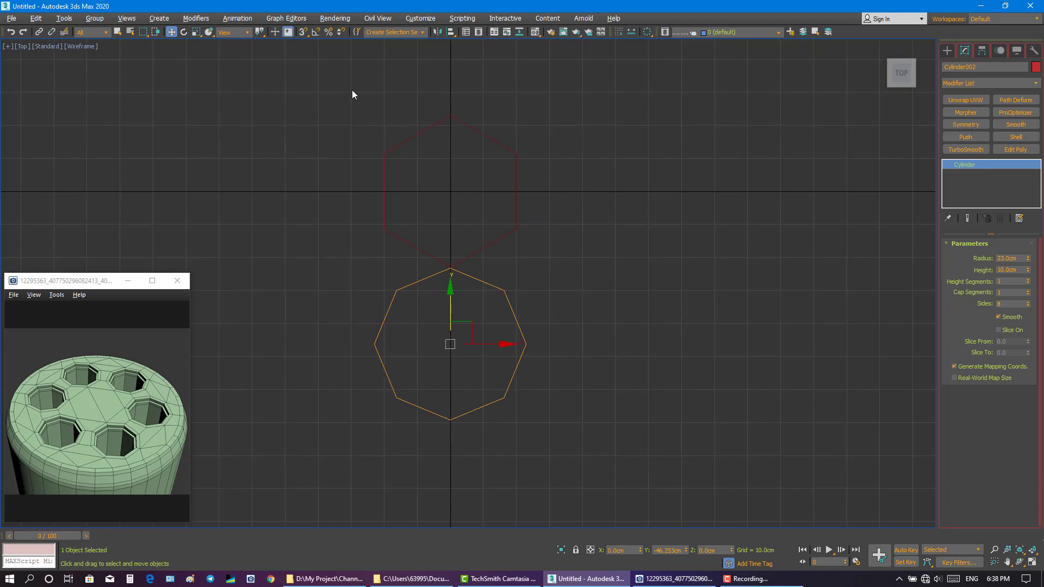
double_click(1010, 257)
text(20)
key(Return)
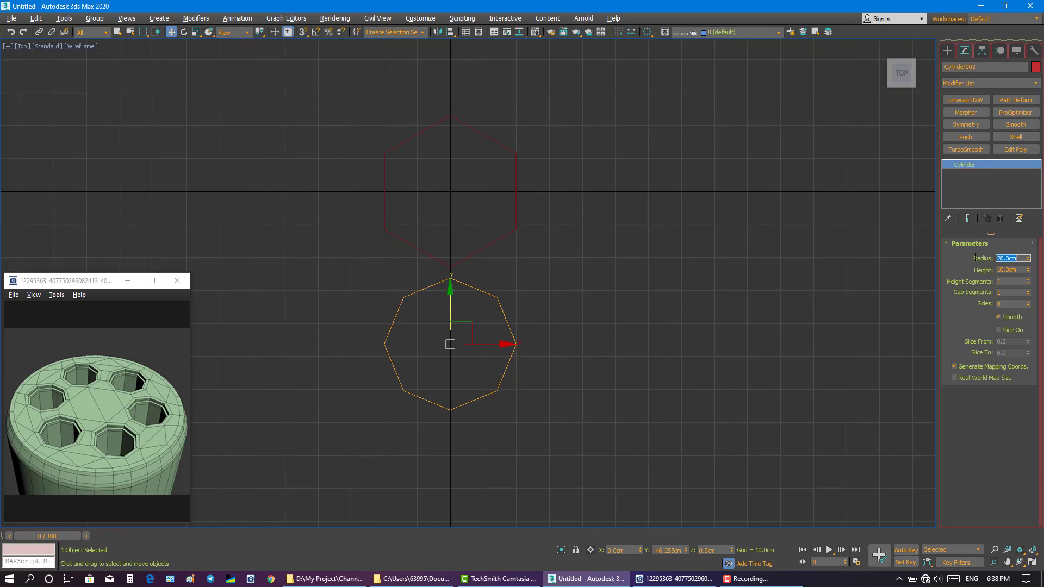
text(15)
key(Return)
- Align the octagonal cylinder's pivot to the world axes and move only the pivot to Y 0, at the hexagon's centre
middle_drag(618, 221, 612, 244)
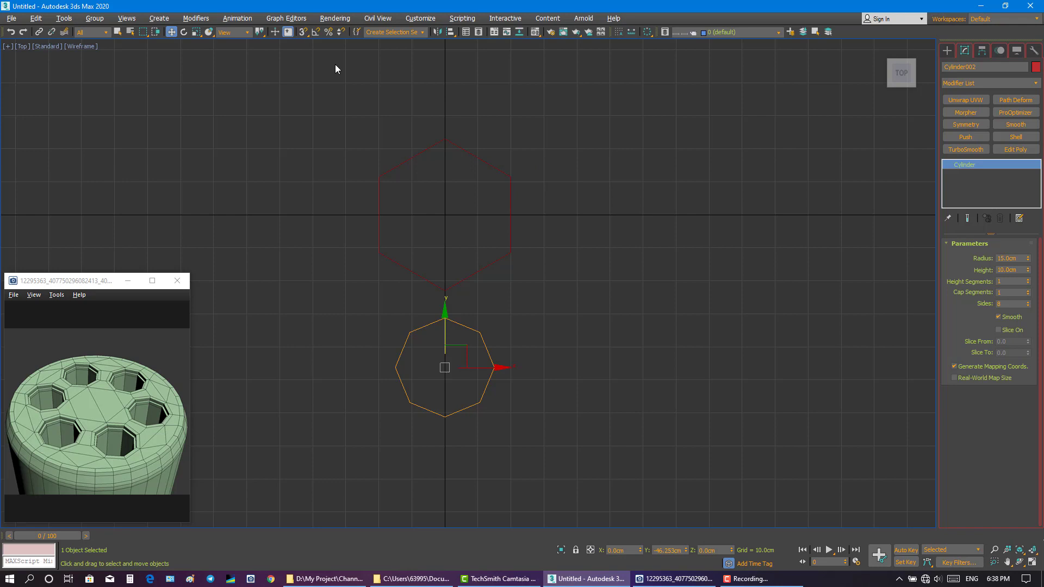
click(982, 51)
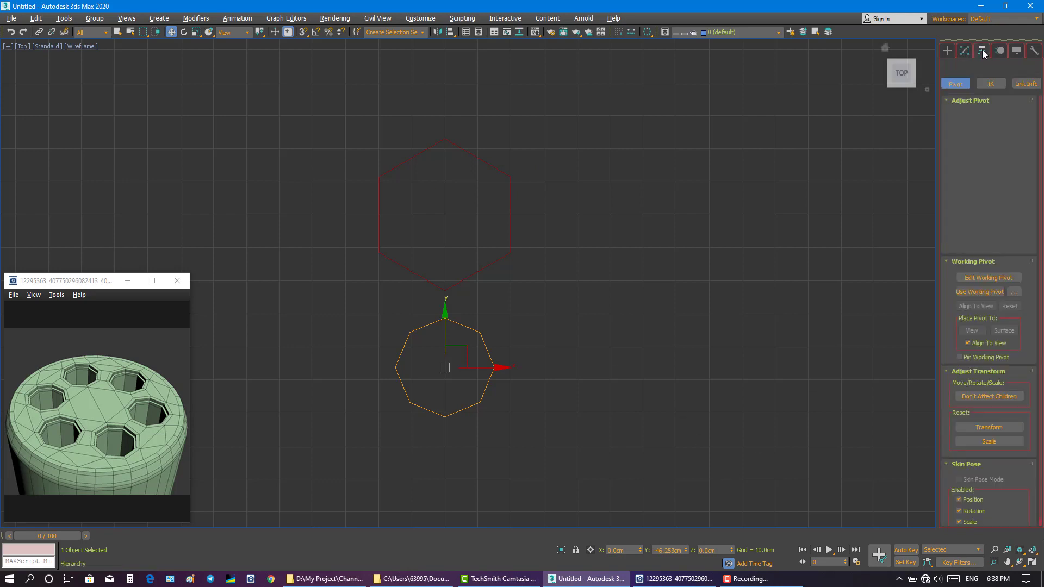
click(989, 126)
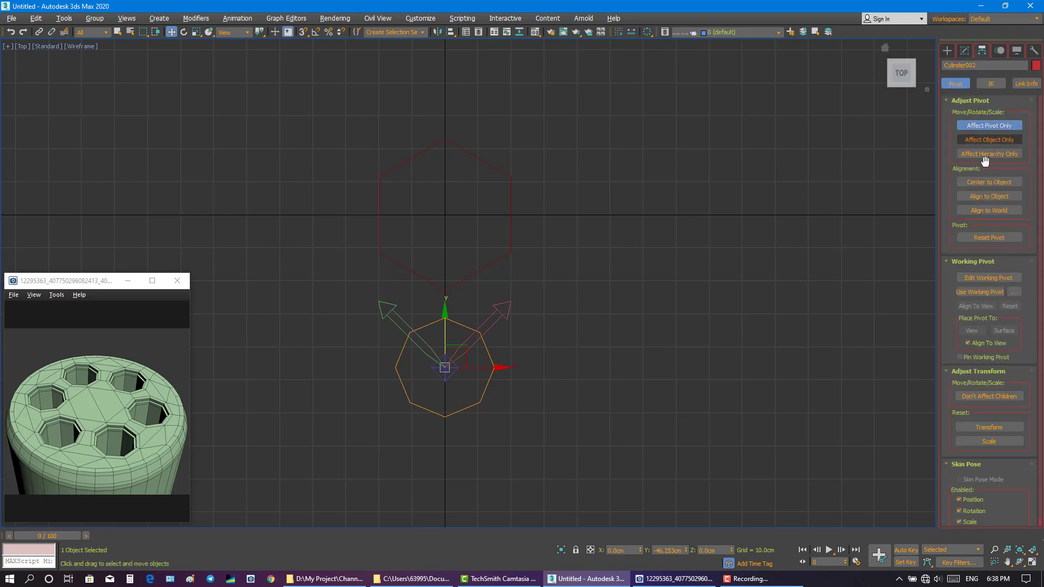
click(983, 210)
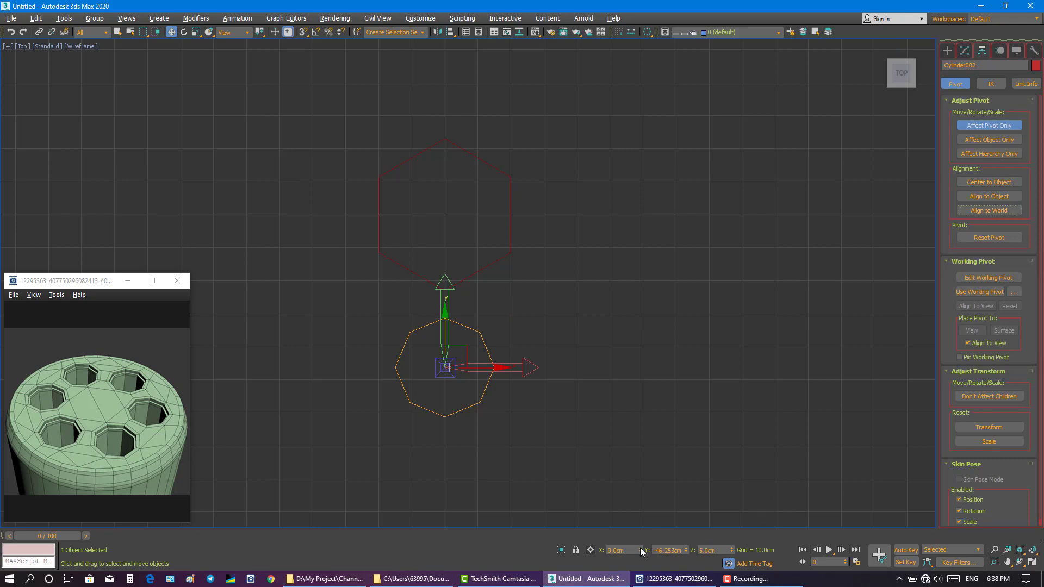
right_click(686, 550)
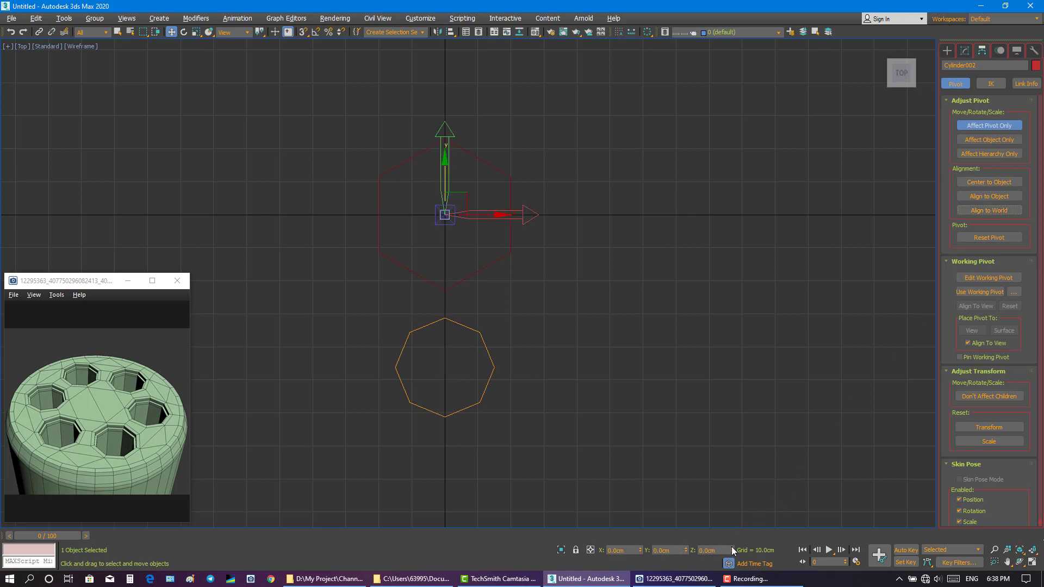
click(964, 51)
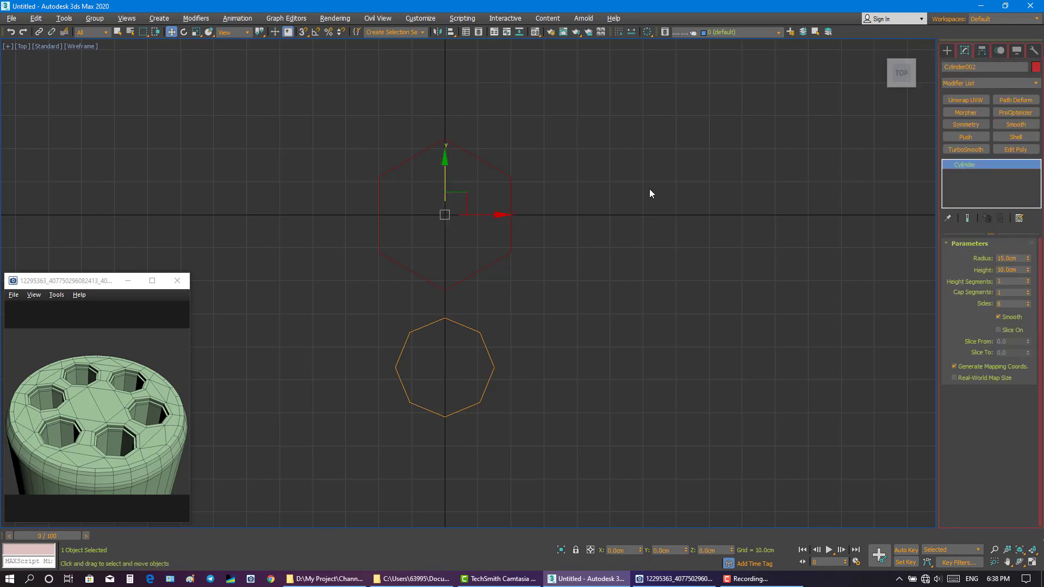
- Try to rotate-clone the octagonal cylinder around the hexagon as five references at 55° intervals, and undo the cloning
middle_drag(553, 195, 540, 218)
click(315, 32)
click(184, 32)
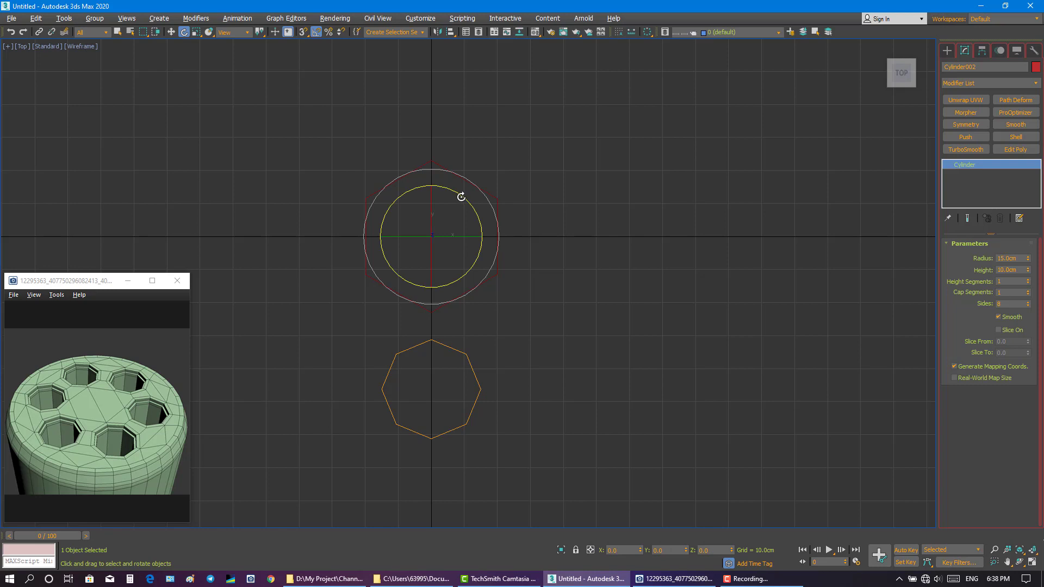
shift+drag(462, 195, 453, 158)
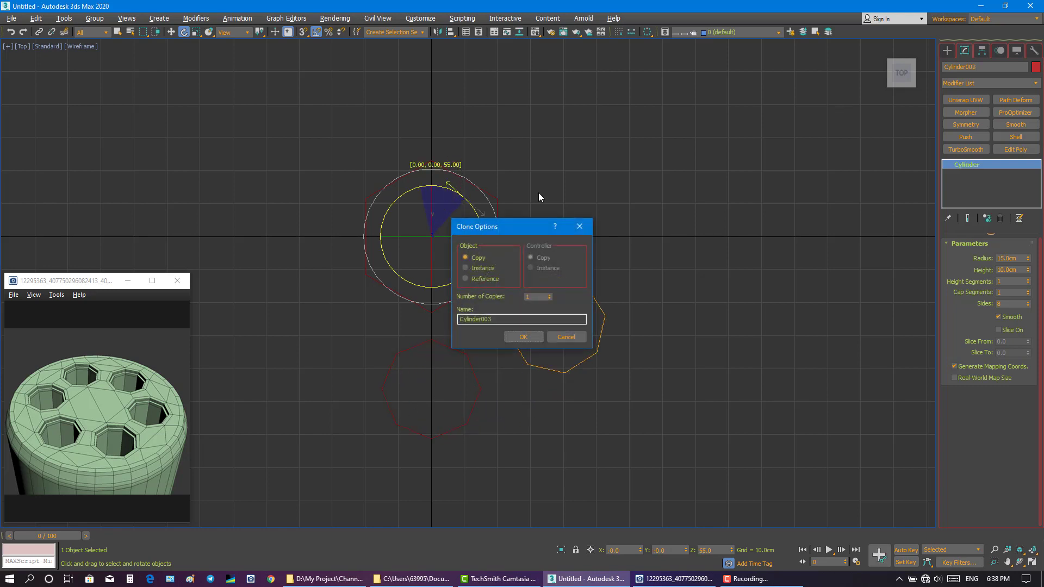
click(482, 278)
drag(496, 226, 748, 195)
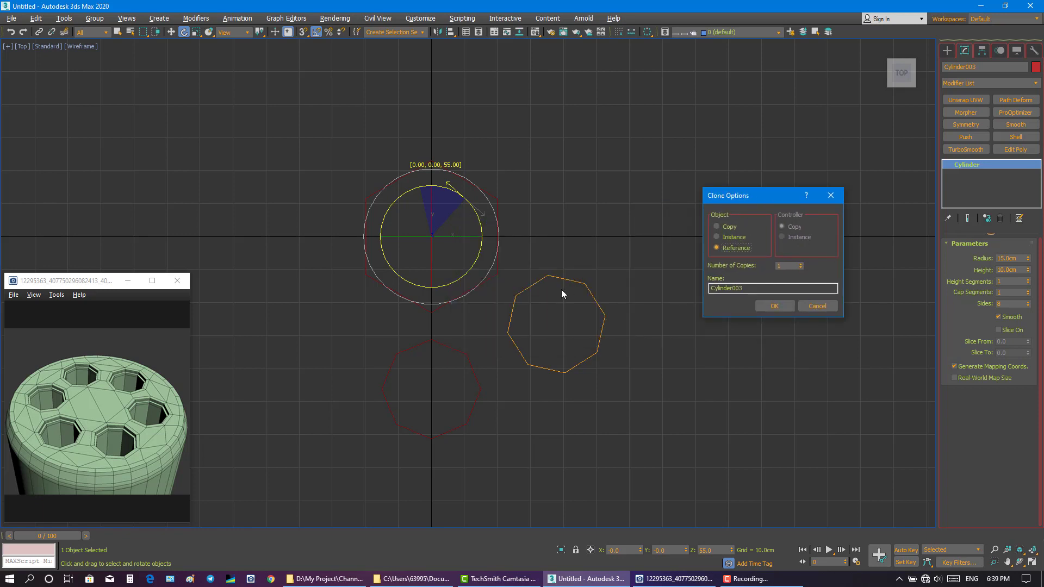
click(801, 263)
click(800, 263)
click(774, 305)
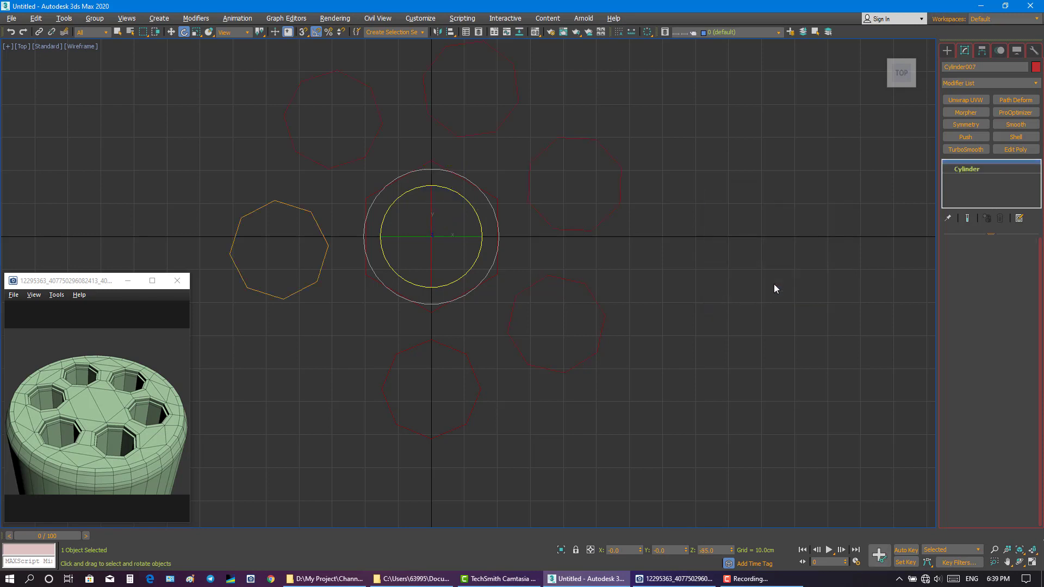
middle_drag(668, 228, 685, 241)
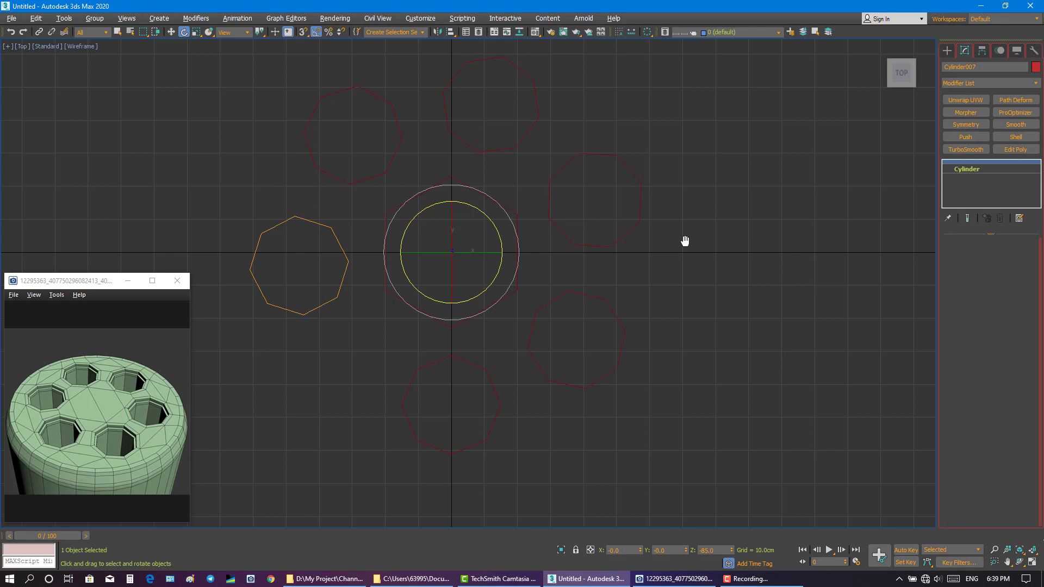
key(ctrl+z)
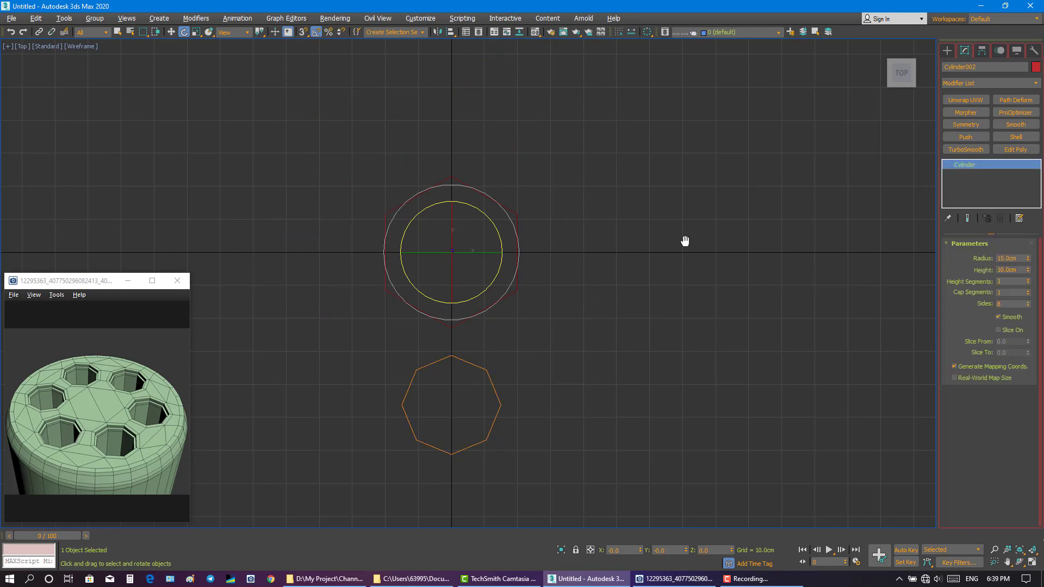
- Rotate-clone the octagonal cylinder around the hexagon as references at 60° intervals, making five clones for six octagons in total
mouse_move(505, 240)
shift+mouse_down()
mouse_move(483, 197)
mouse_move(442, 201)
mouse_move(469, 208)
mouse_move(443, 202)
mouse_move(468, 199)
mouse_move(457, 192)
shift+mouse_up()
click(523, 337)
click(518, 335)
click(517, 337)
click(517, 336)
click(566, 337)
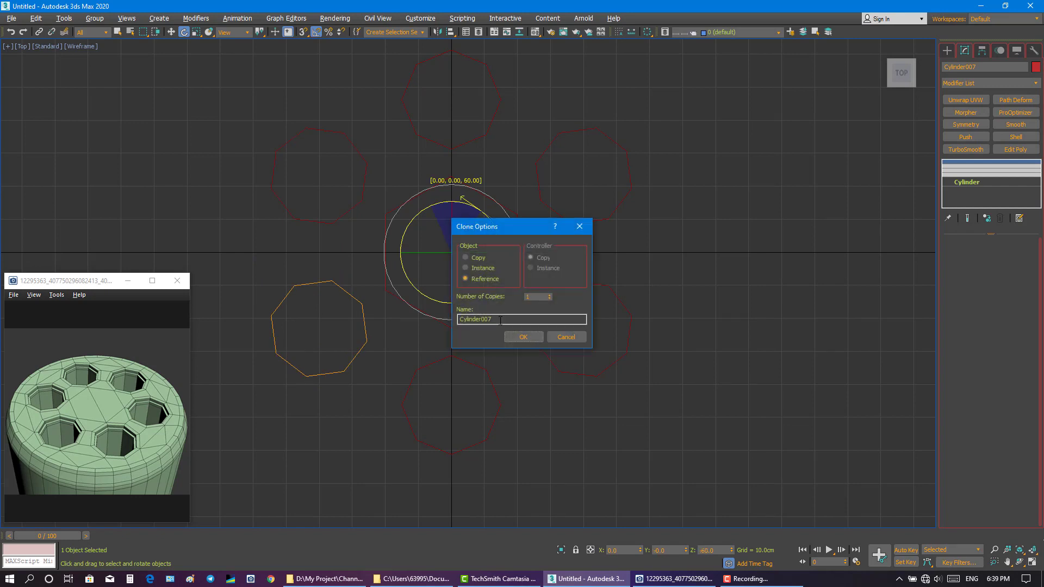
click(523, 337)
click(549, 312)
middle_drag(515, 286, 523, 306)
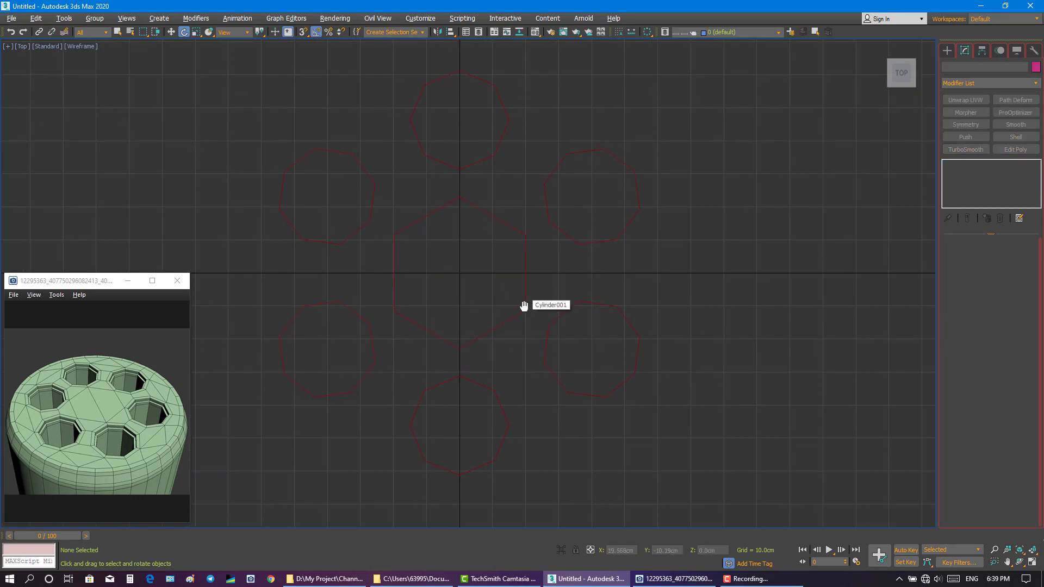
- Add an Edit Poly modifier to the original octagonal cylinder and move its whole element toward the hexagon, to about Y -39.45 cm
click(479, 386)
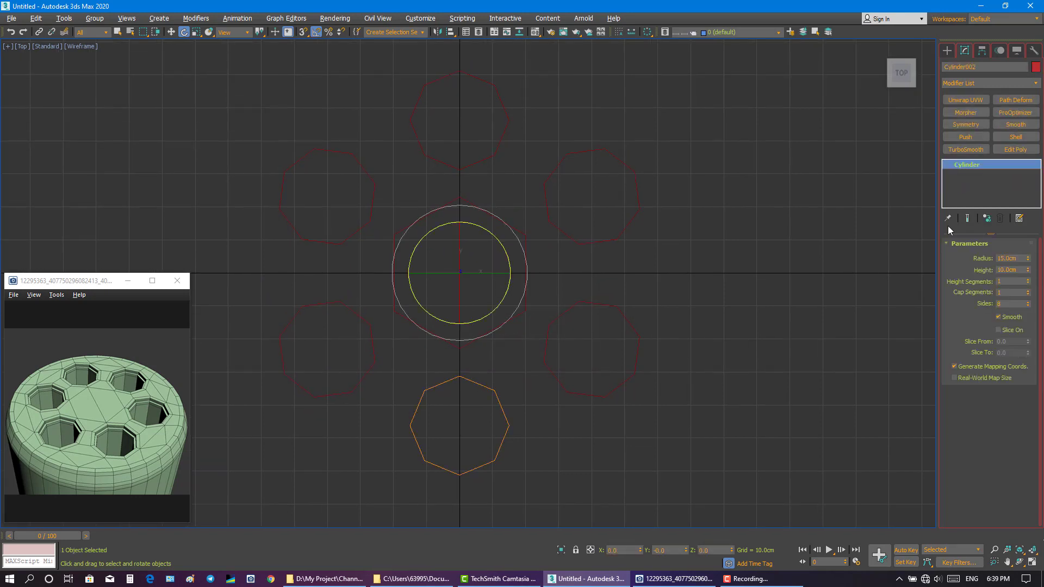
click(1007, 149)
click(1013, 268)
click(484, 405)
key(w)
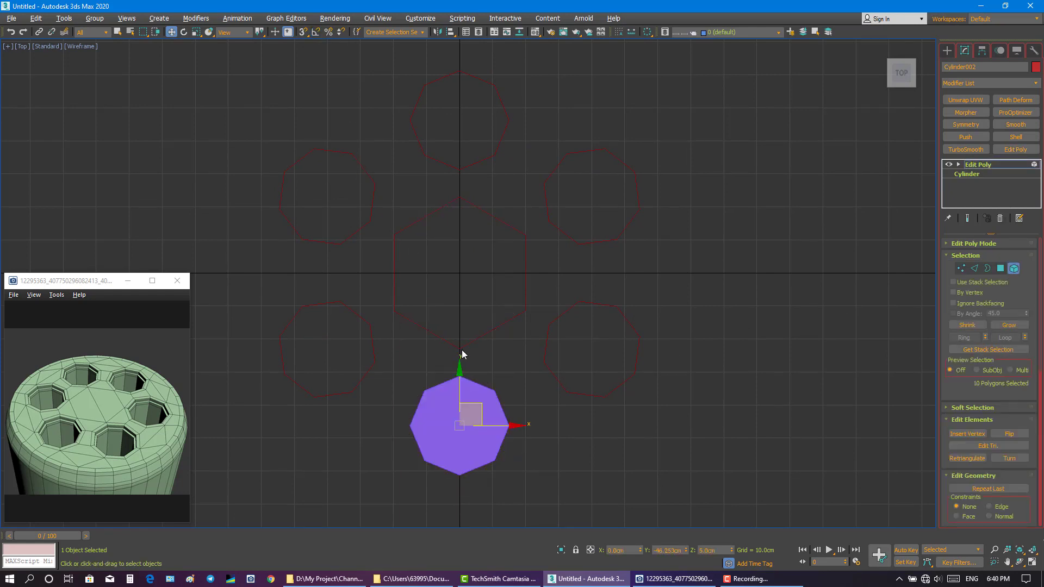
drag(459, 389, 459, 369)
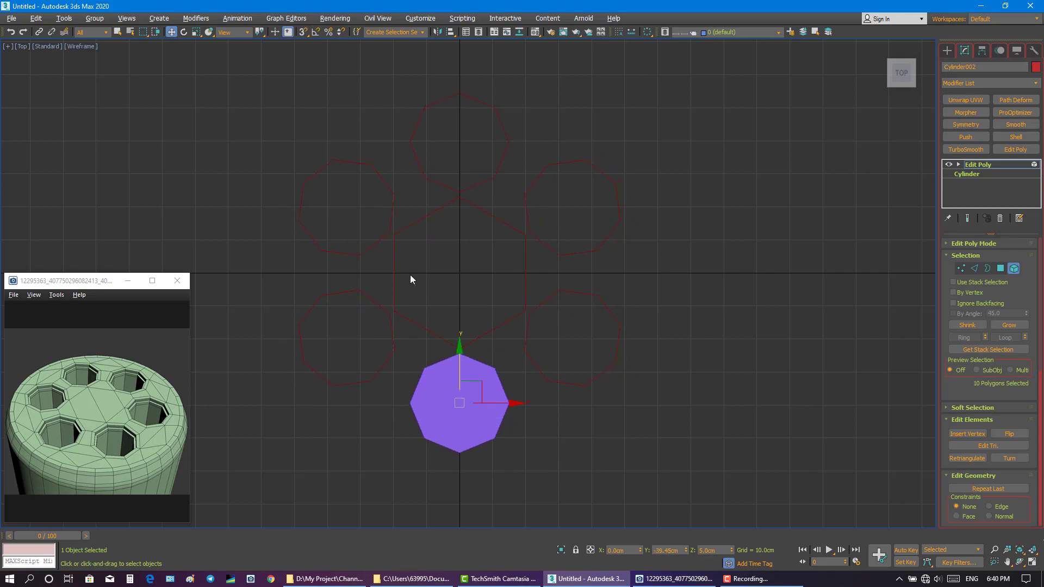
- Scale up the octagon element uniformly, position it so its vertex touches the hexagon's corner, and leave element editing in the perspective view
click(196, 32)
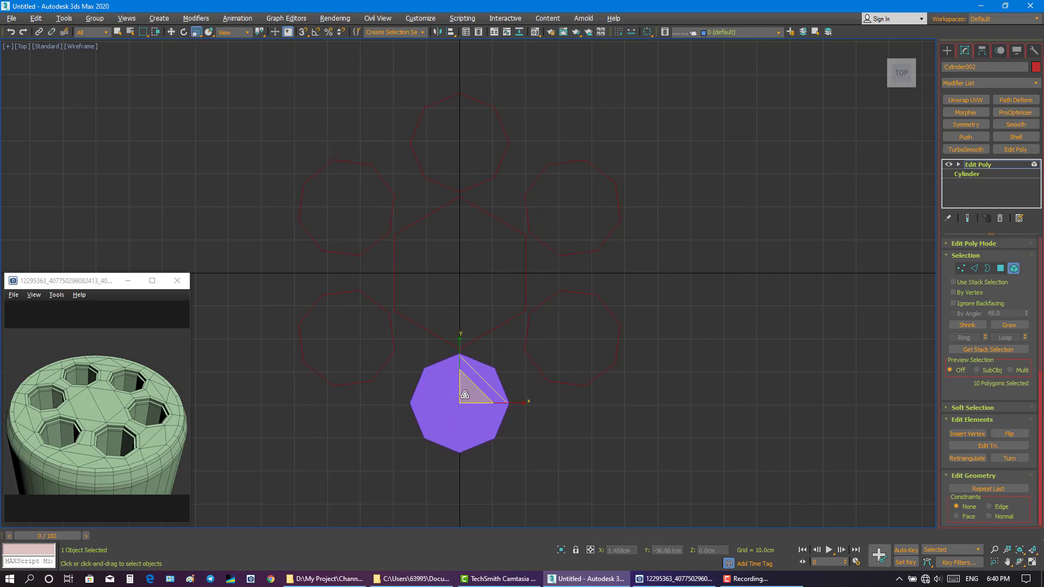
drag(465, 394, 458, 366)
key(w)
click(688, 393)
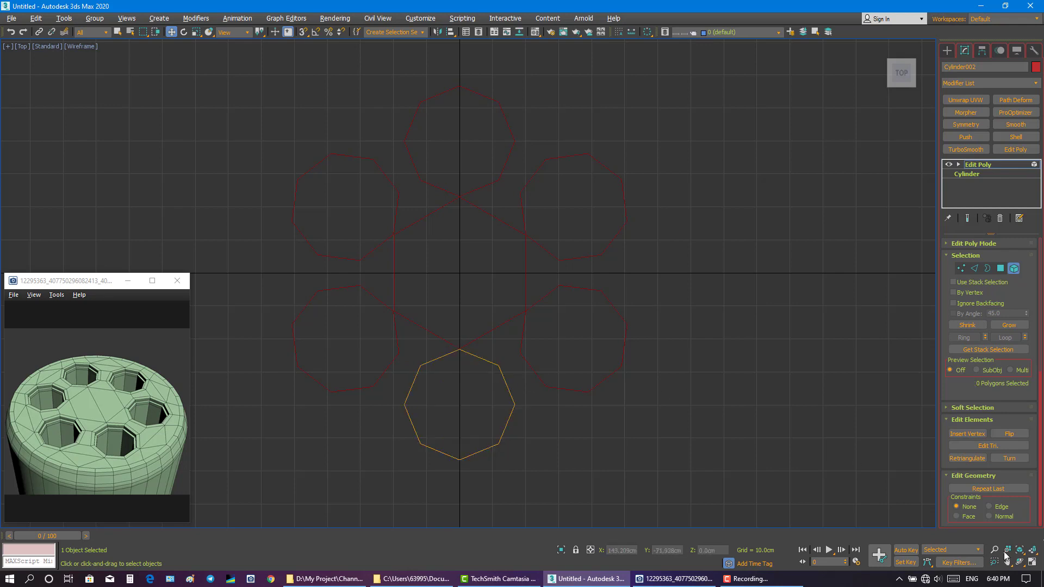
key(alt+w)
click(865, 480)
key(alt+w)
click(1012, 269)
click(801, 326)
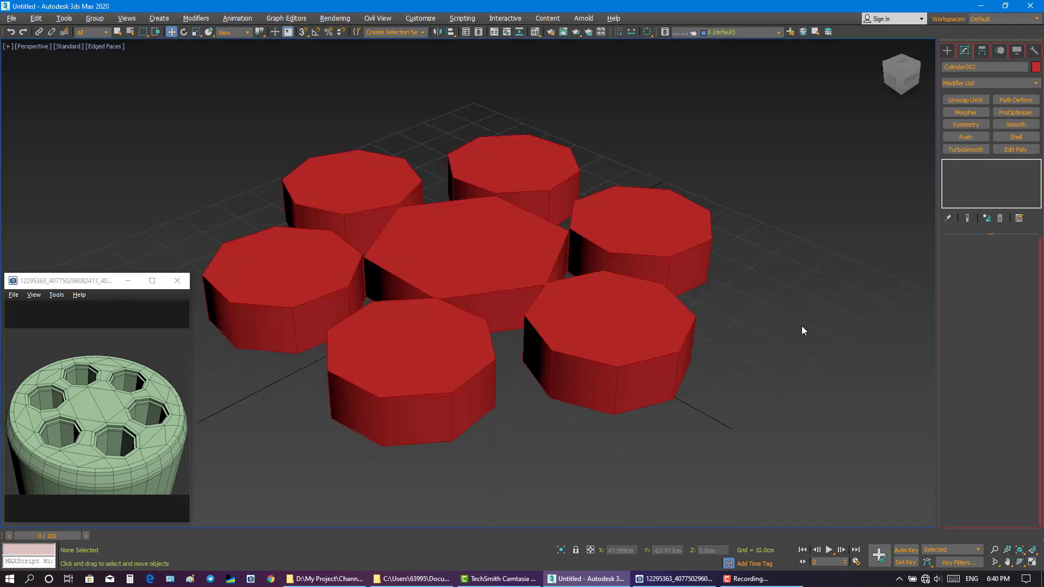
- Select all seven cylinders and change their object colour to light periwinkle, keeping edged faces shown
middle_drag(615, 339, 611, 357)
scroll(608, 357, down, 2)
key(q)
key(F4)
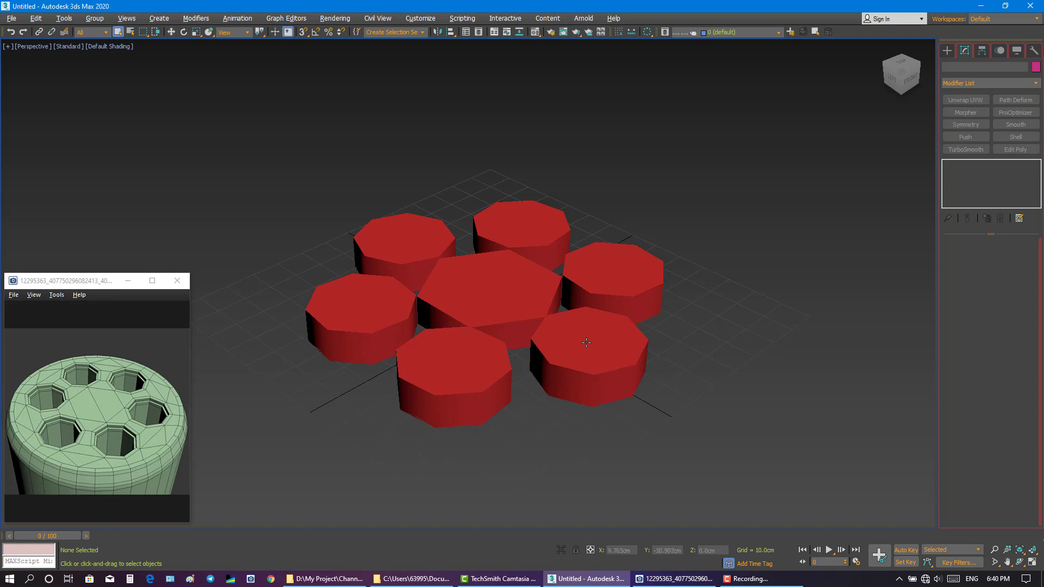
key(F4)
drag(342, 182, 674, 424)
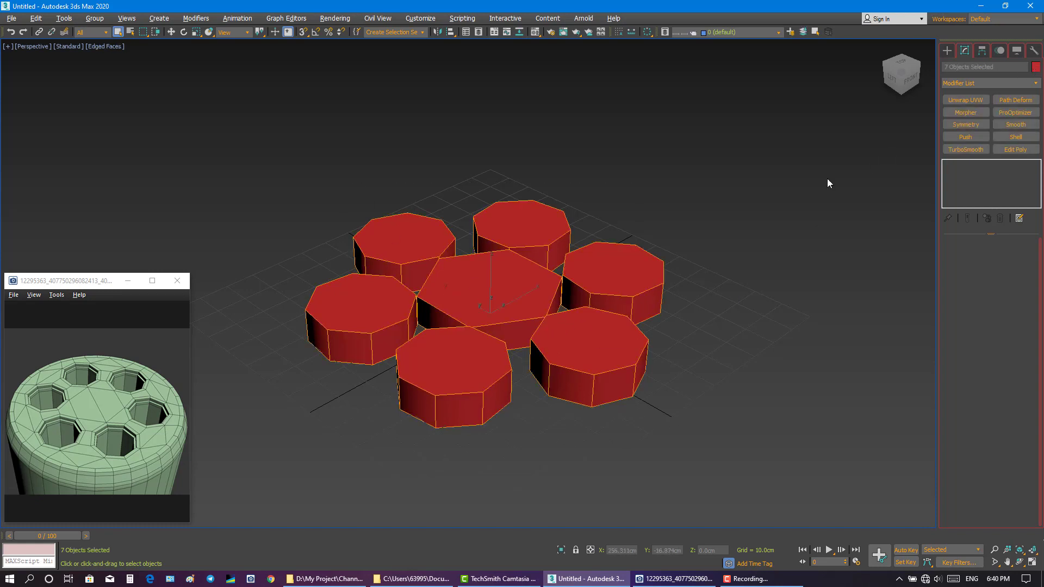
click(640, 193)
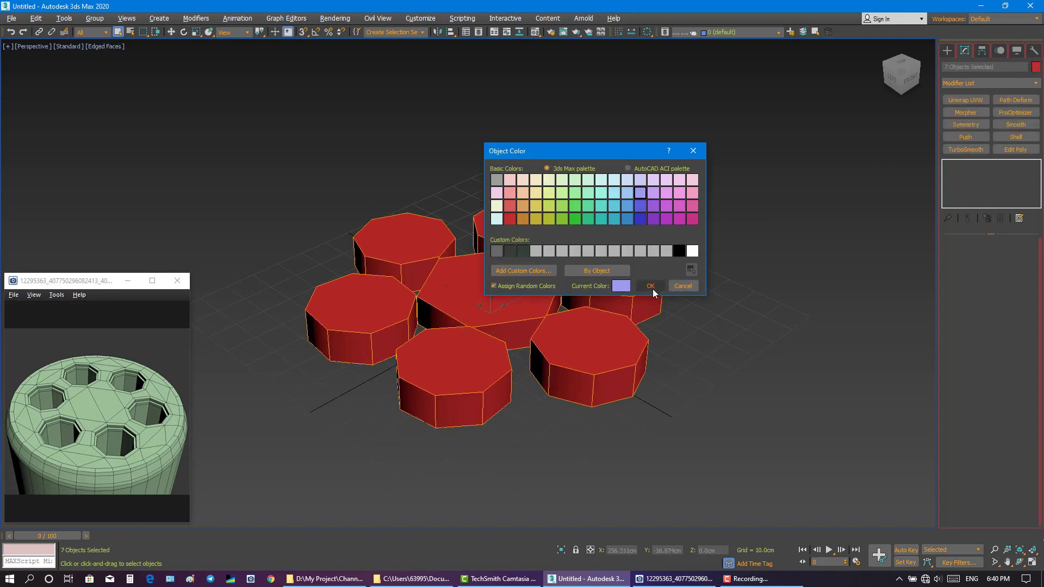
click(650, 286)
click(595, 218)
alt+middle_drag(595, 218, 581, 239)
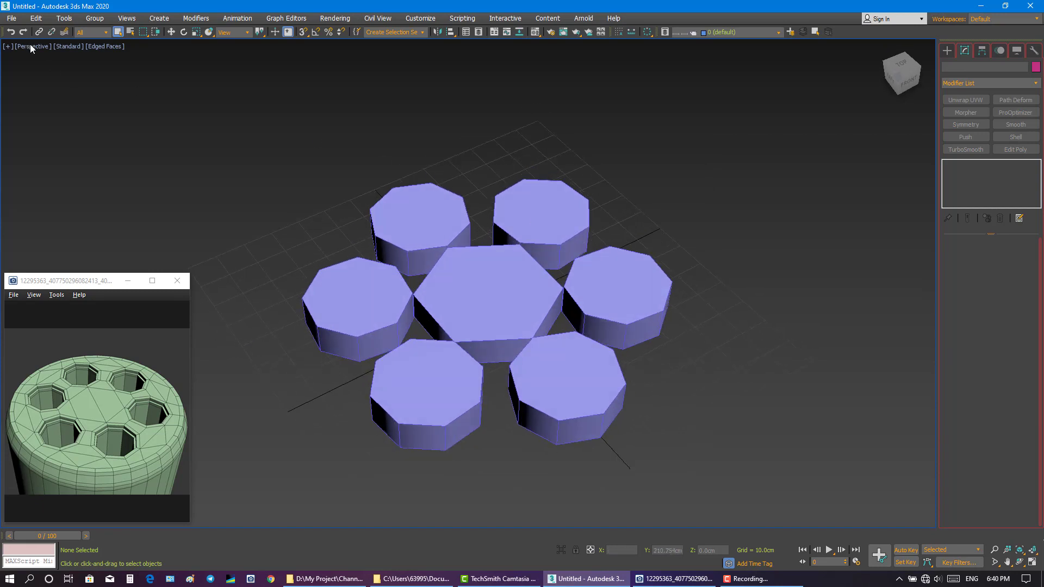
- Save the scene as Z_Kitbash_010 in the scenes folder
click(12, 18)
click(33, 115)
drag(314, 106, 314, 158)
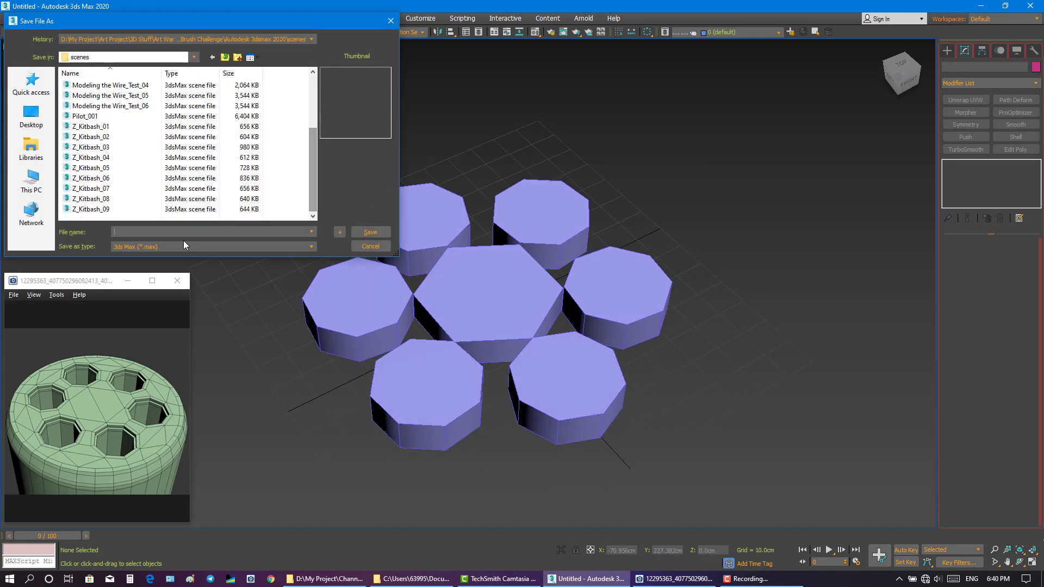
click(163, 209)
click(274, 232)
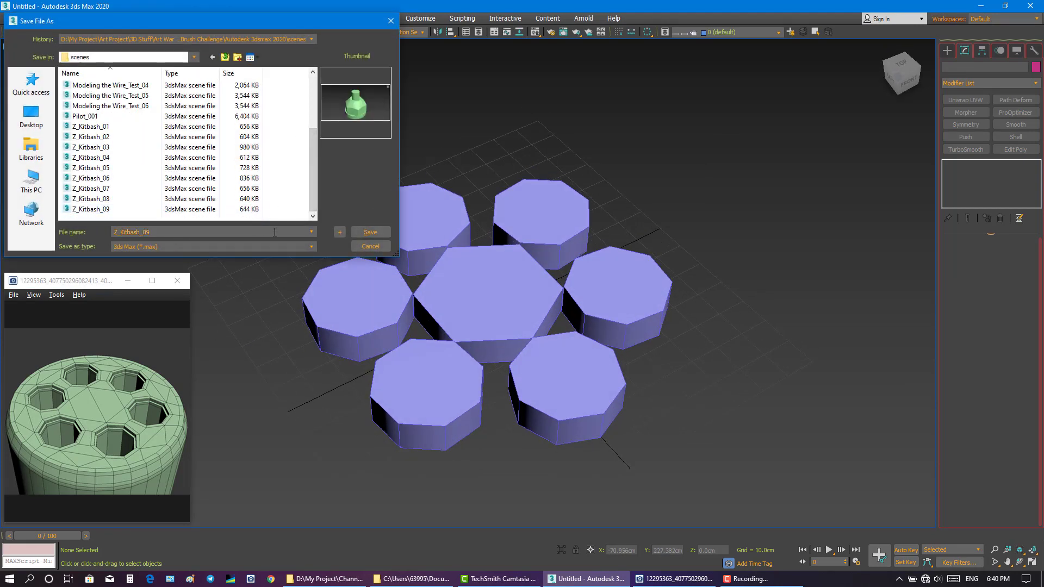
key(BackSpace)
text(10)
key(Return)
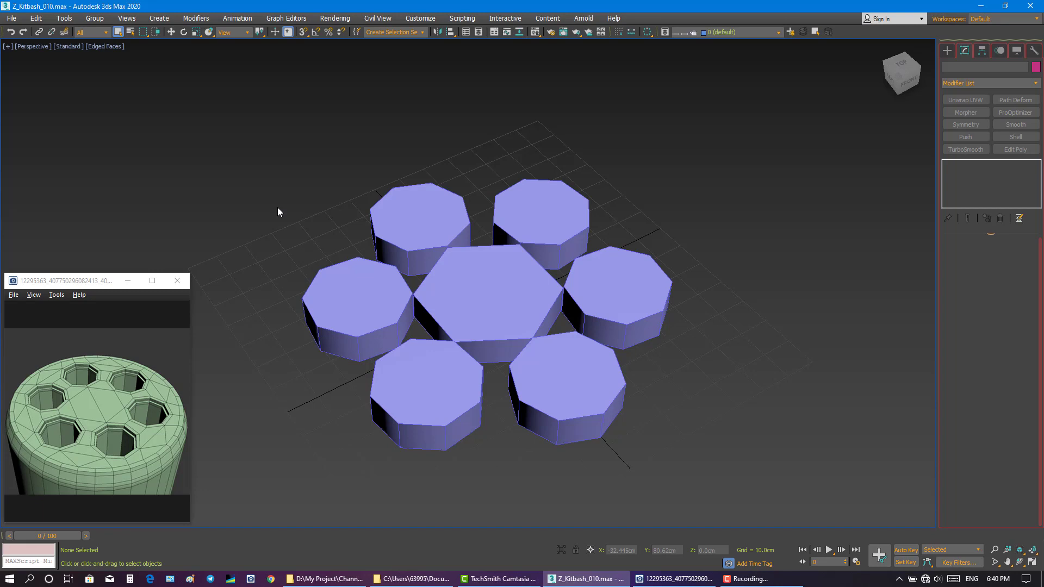
- Add an Edit Poly modifier to the central hexagonal cylinder and attach the six surrounding octagonal cylinders to it
click(445, 299)
click(678, 379)
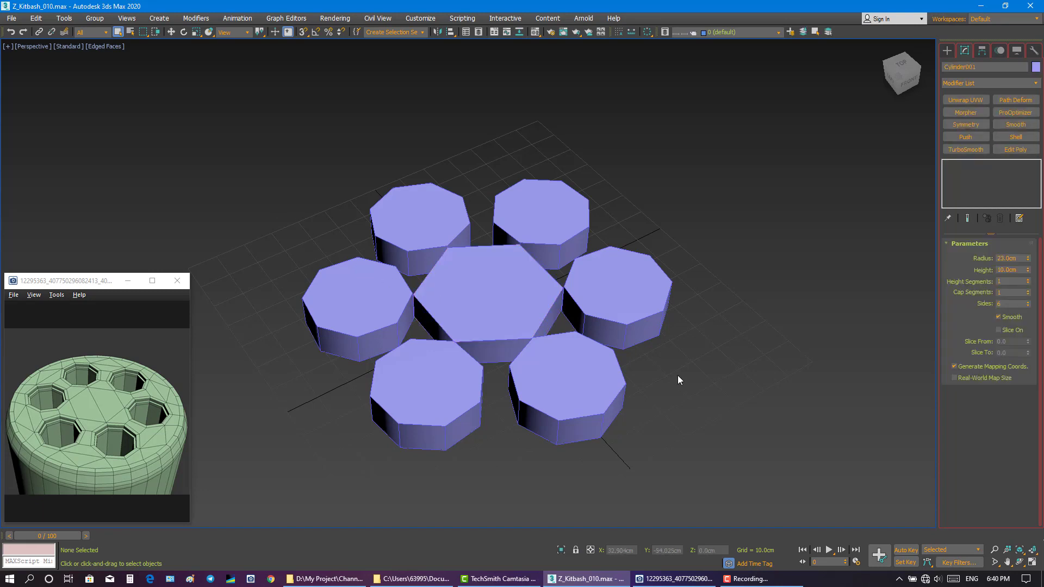
click(515, 283)
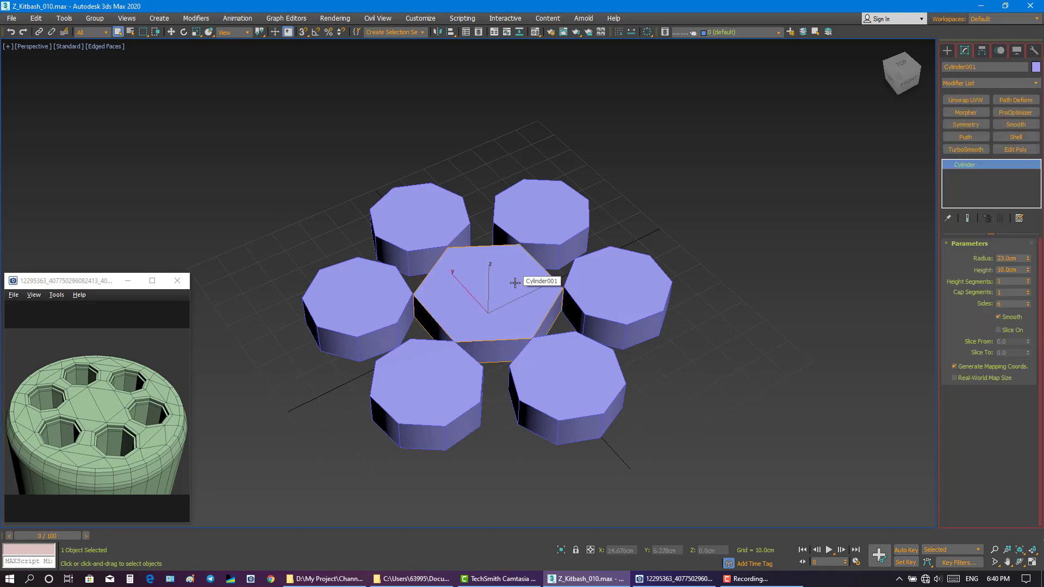
click(1015, 150)
click(965, 499)
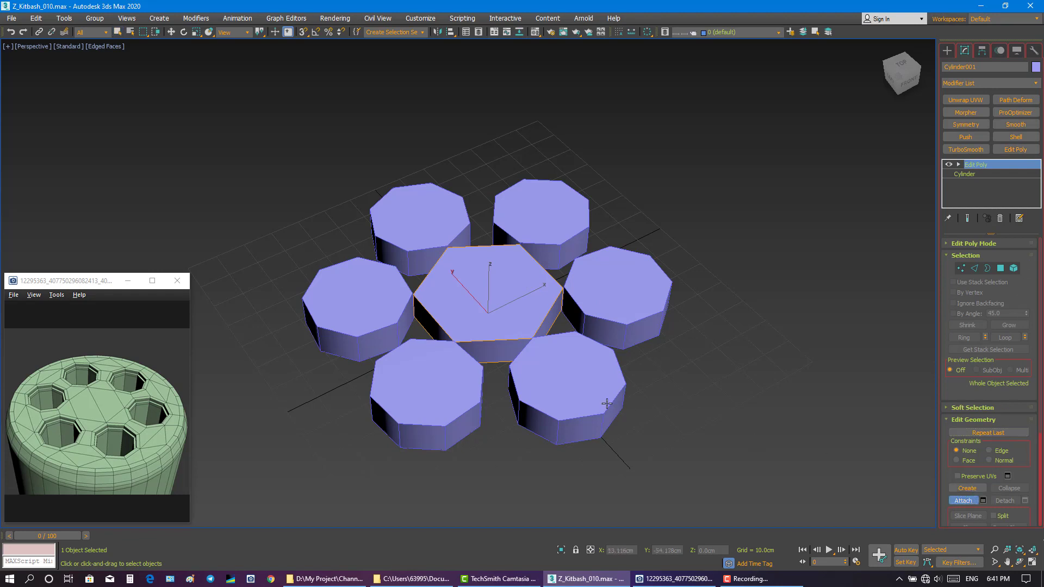
click(606, 403)
click(641, 291)
click(541, 218)
click(426, 226)
click(400, 328)
click(427, 392)
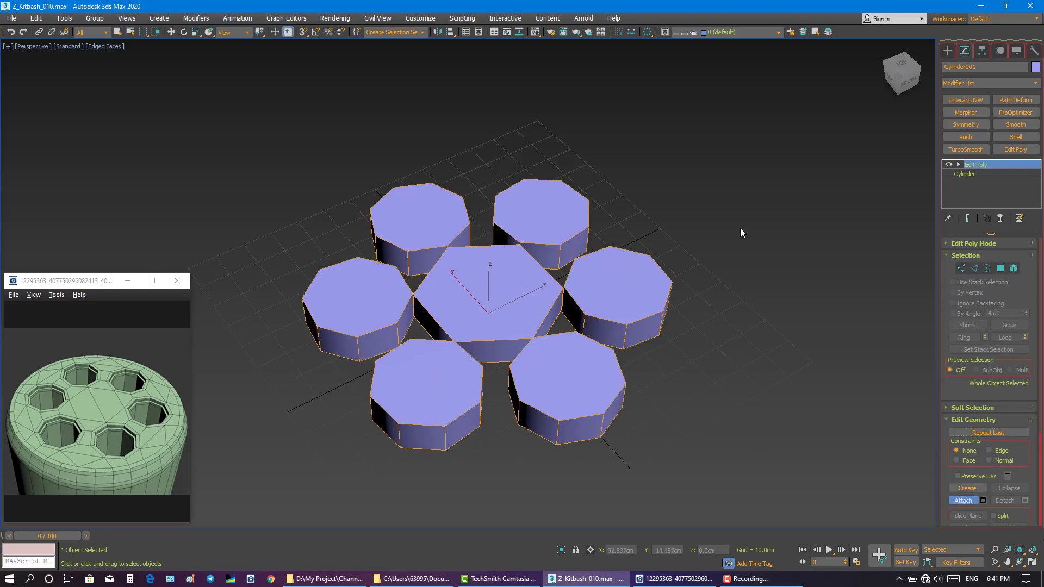
- Delete the side and bottom polygons of the attached cylinders, keeping only the flat top faces
key(w)
click(1001, 266)
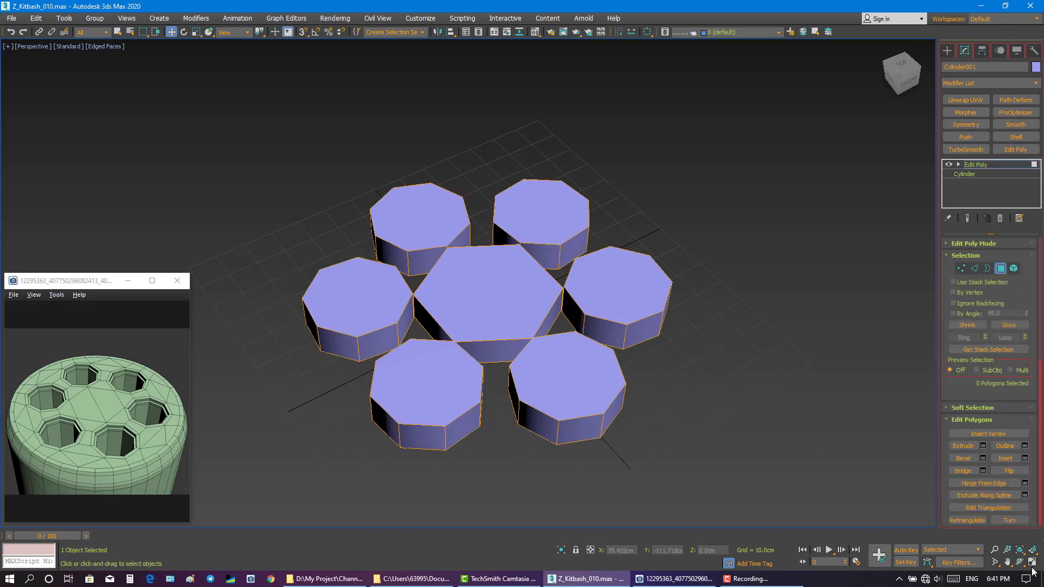
key(alt+w)
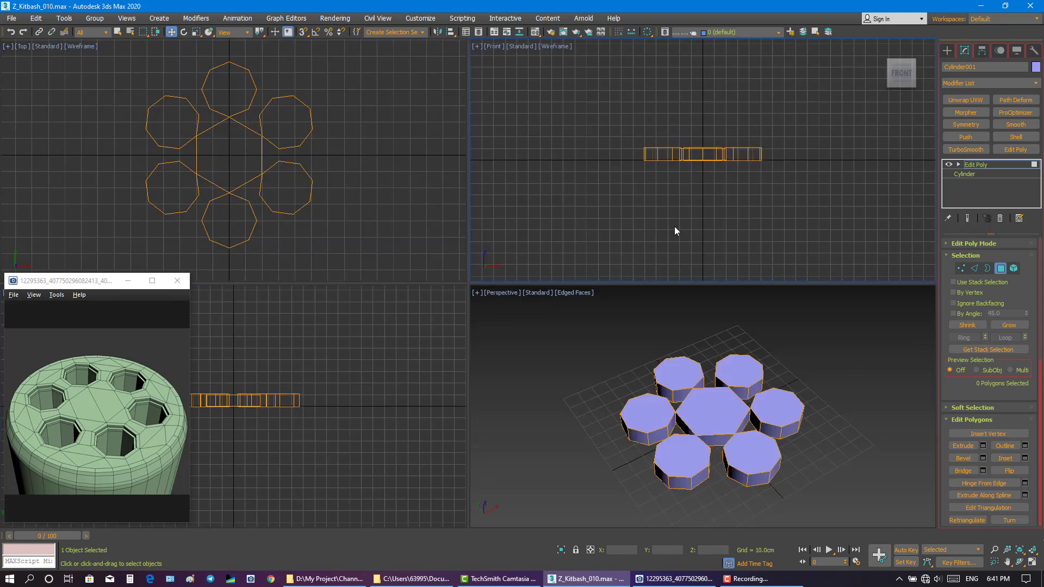
drag(614, 195, 775, 157)
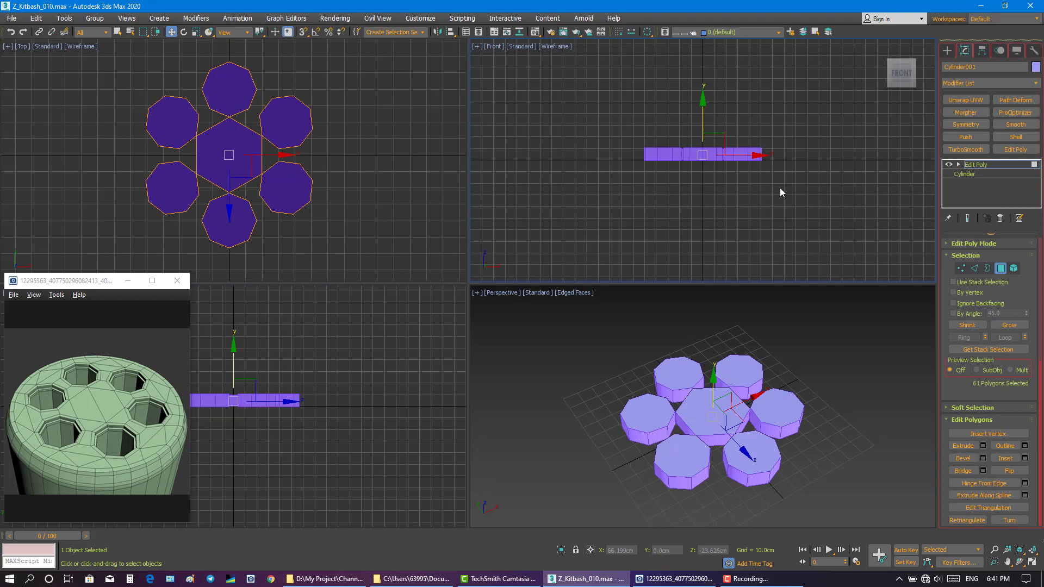
key(Delete)
click(820, 367)
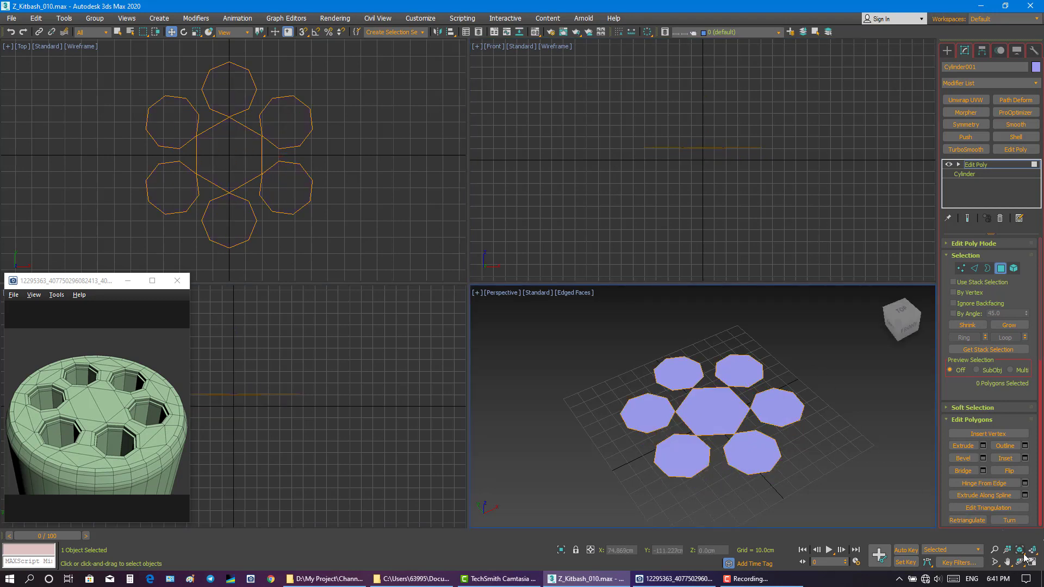
click(1031, 562)
- Weld the vertices where the octagons touch the hexagon's six corners, with a 1.0 cm weld threshold
scroll(526, 306, up, 5)
middle_drag(531, 304, 535, 302)
key(1)
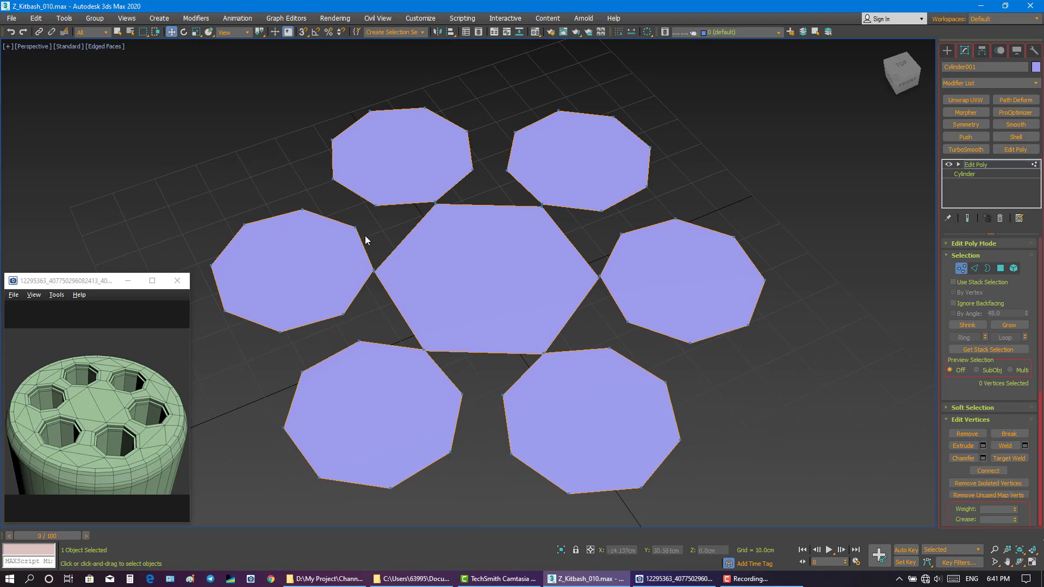
drag(364, 236, 384, 285)
ctrl+click(434, 203)
ctrl+click(541, 206)
ctrl+click(598, 277)
ctrl+click(544, 352)
ctrl+click(424, 350)
right_click(468, 293)
click(360, 360)
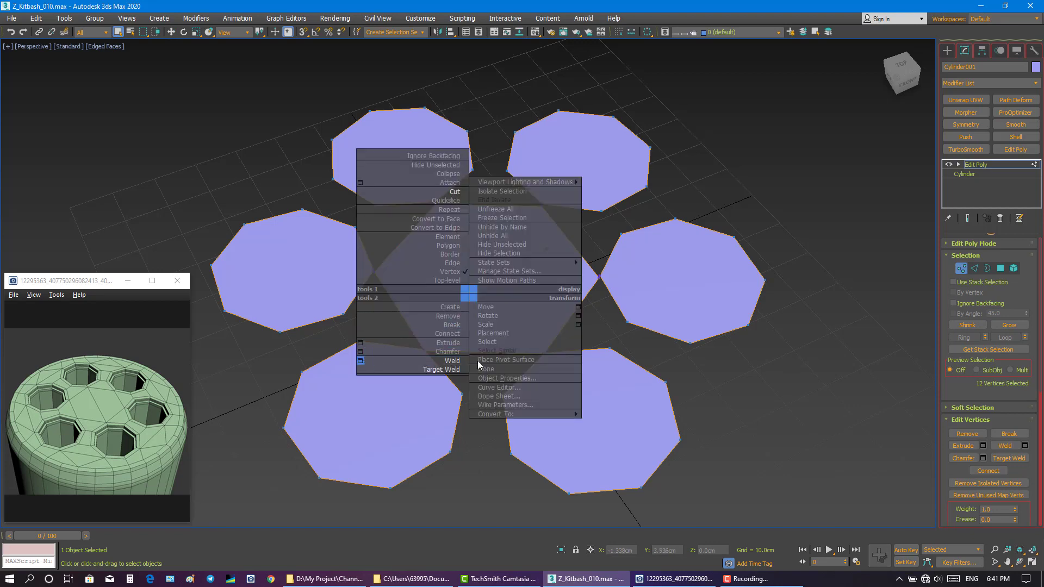
drag(852, 200, 816, 201)
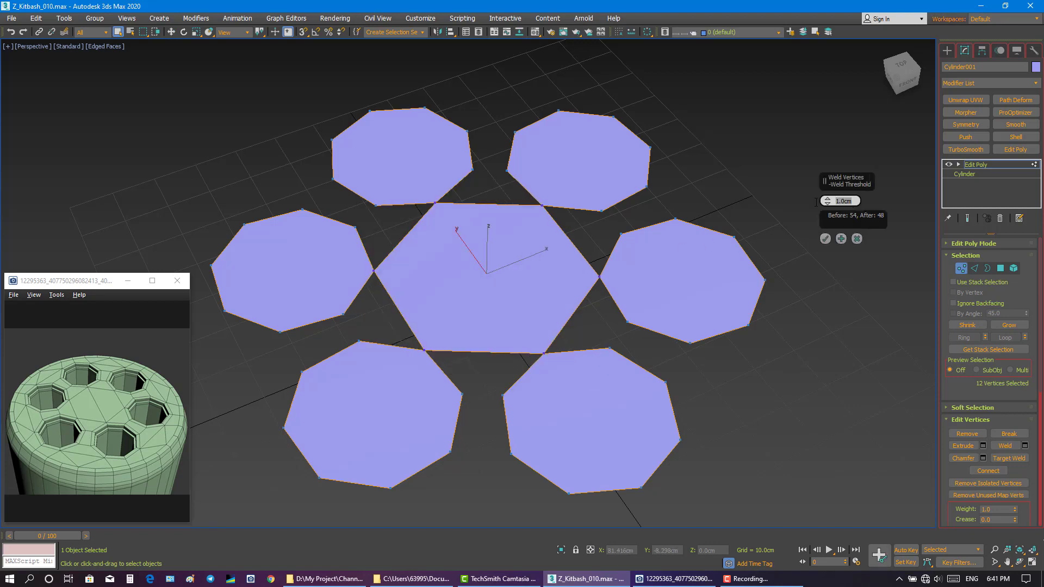
click(825, 239)
click(810, 261)
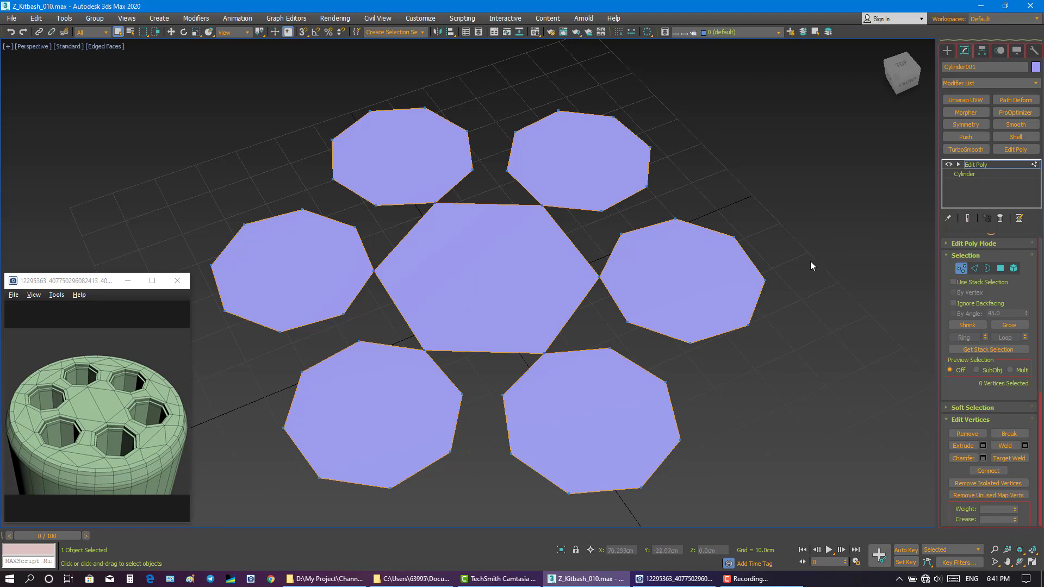
- Cut an edge across the central hexagon between two opposite corners
click(999, 268)
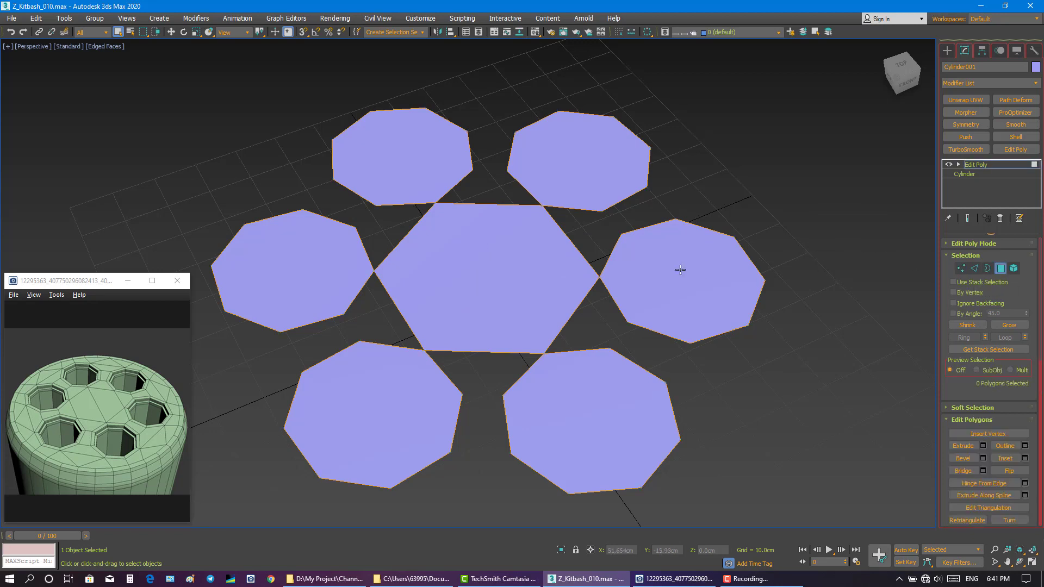
alt+middle_drag(583, 296, 553, 308)
middle_drag(554, 308, 560, 295)
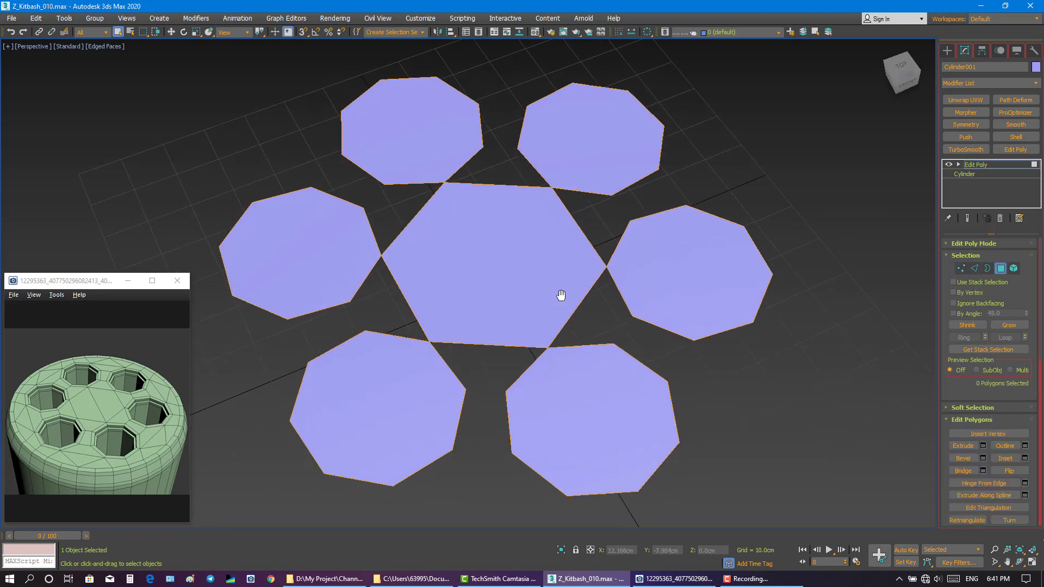
click(965, 267)
right_click(877, 247)
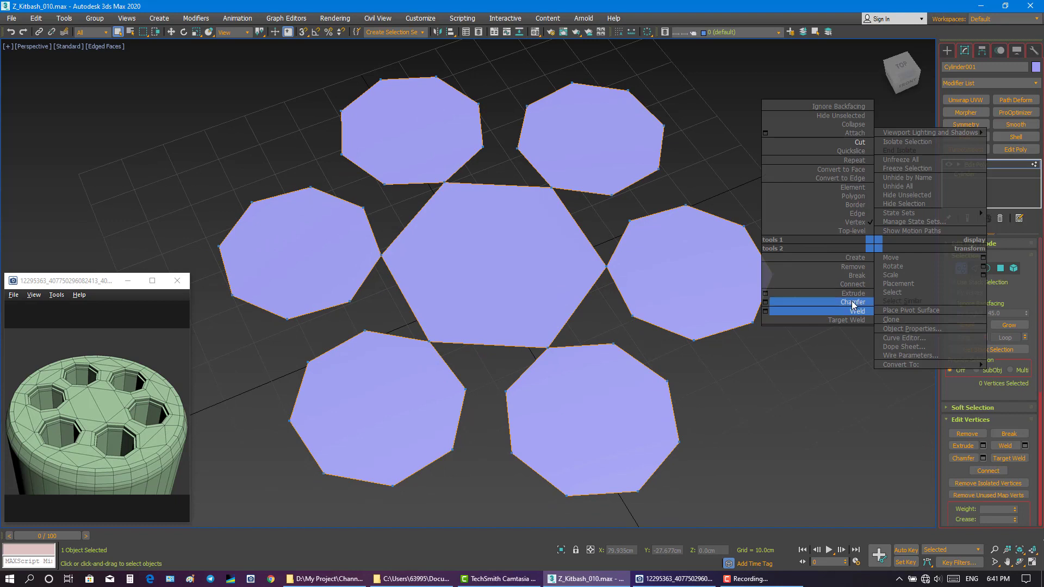
click(853, 143)
click(548, 347)
click(446, 182)
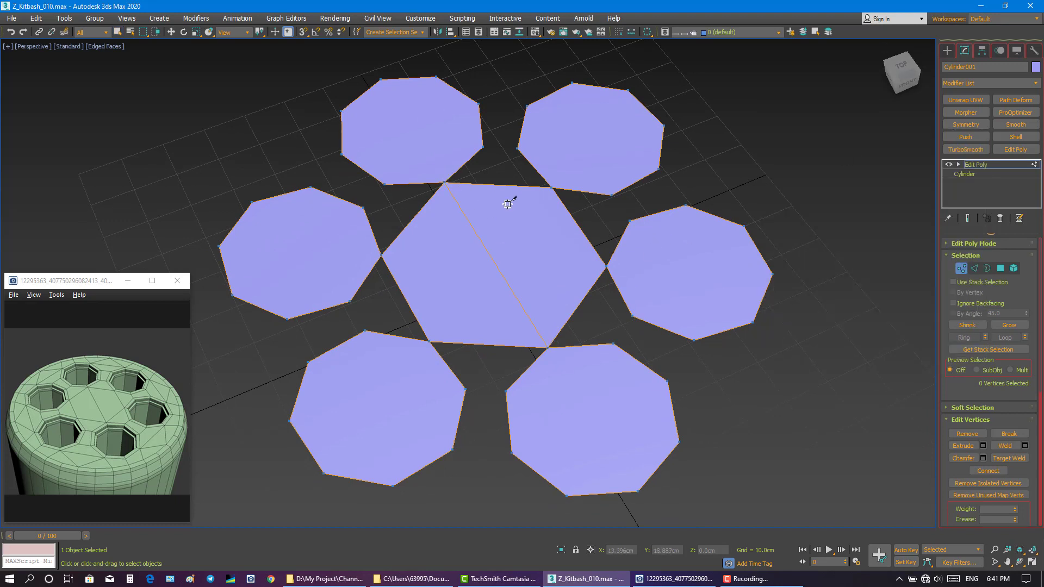
alt+middle_drag(483, 255, 492, 230)
right_click(585, 253)
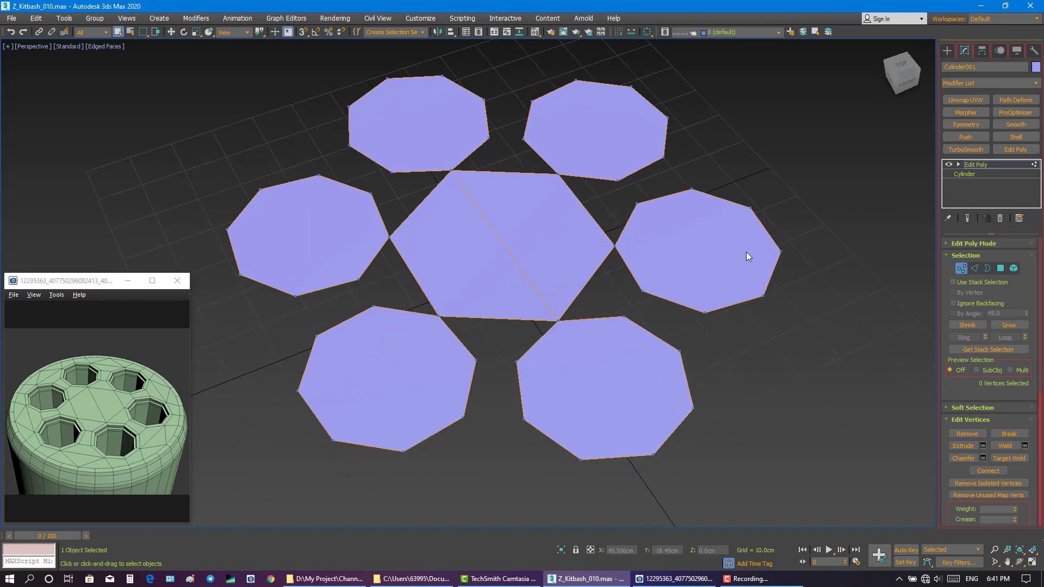
- Create a polygon between the hexagon's front edge and the nearest corners of the two front octagons
key(4)
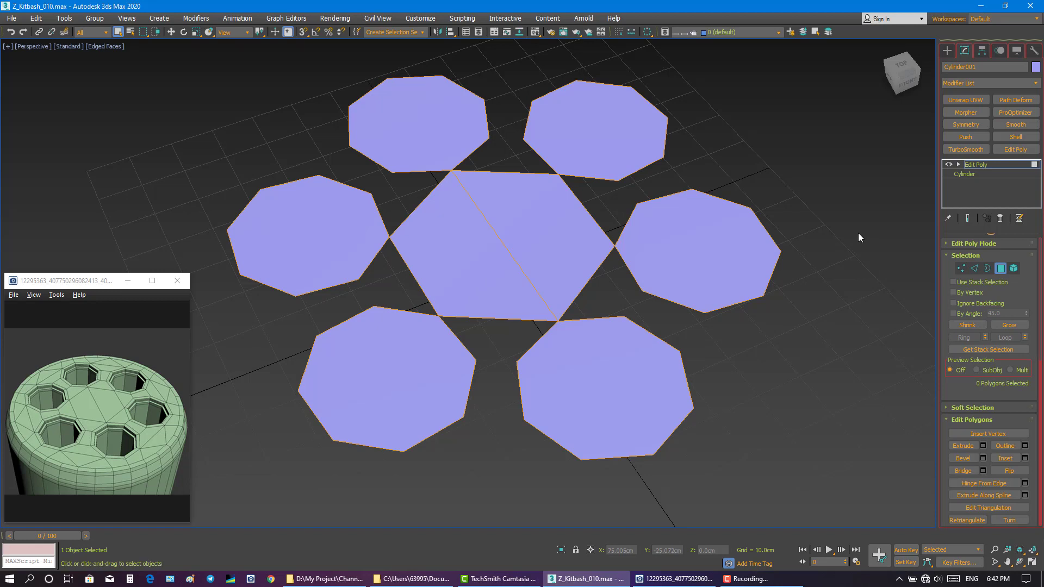
right_click(708, 288)
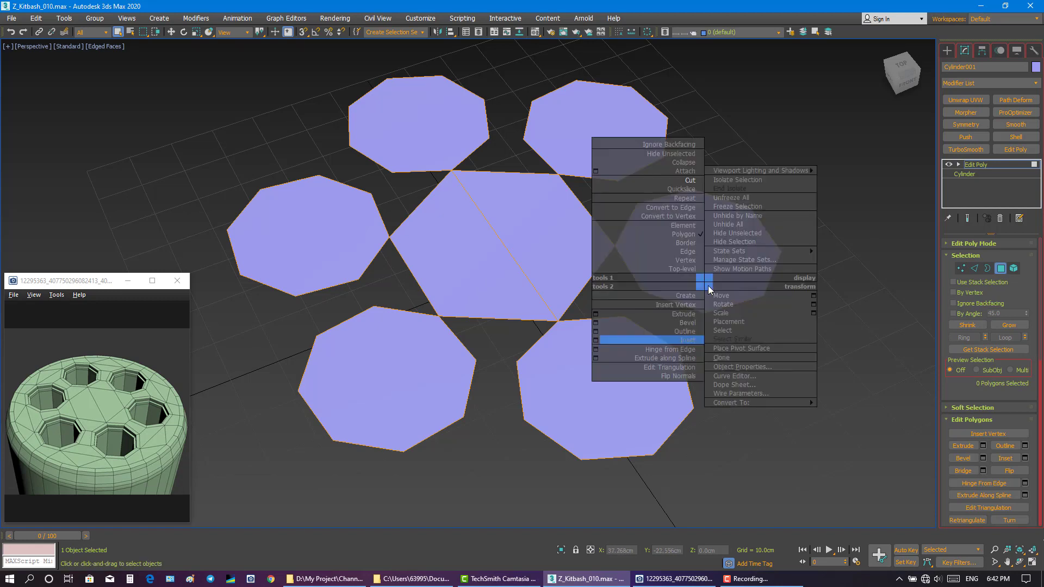
click(683, 295)
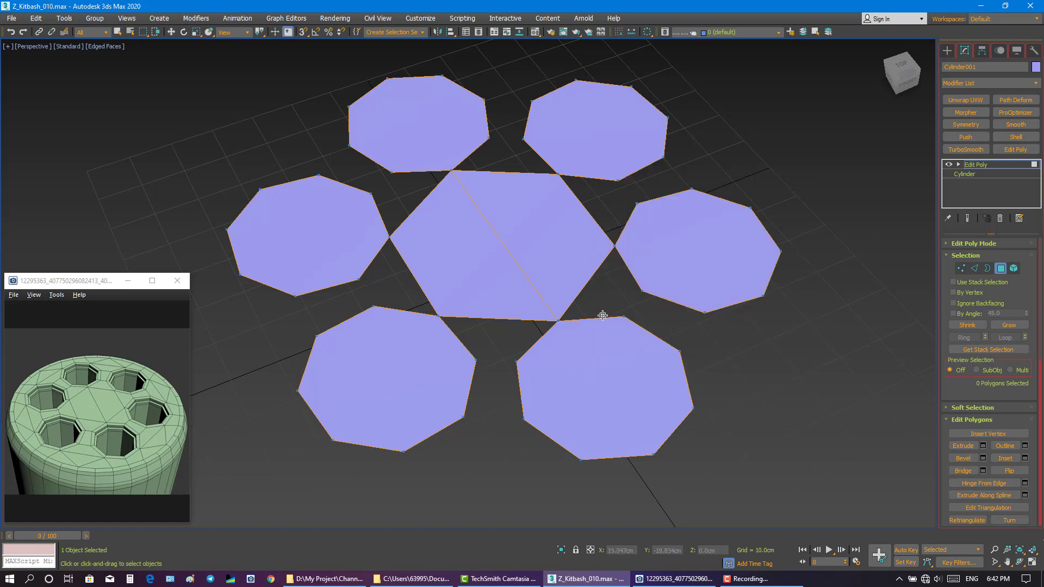
click(517, 360)
click(476, 360)
click(558, 321)
click(517, 360)
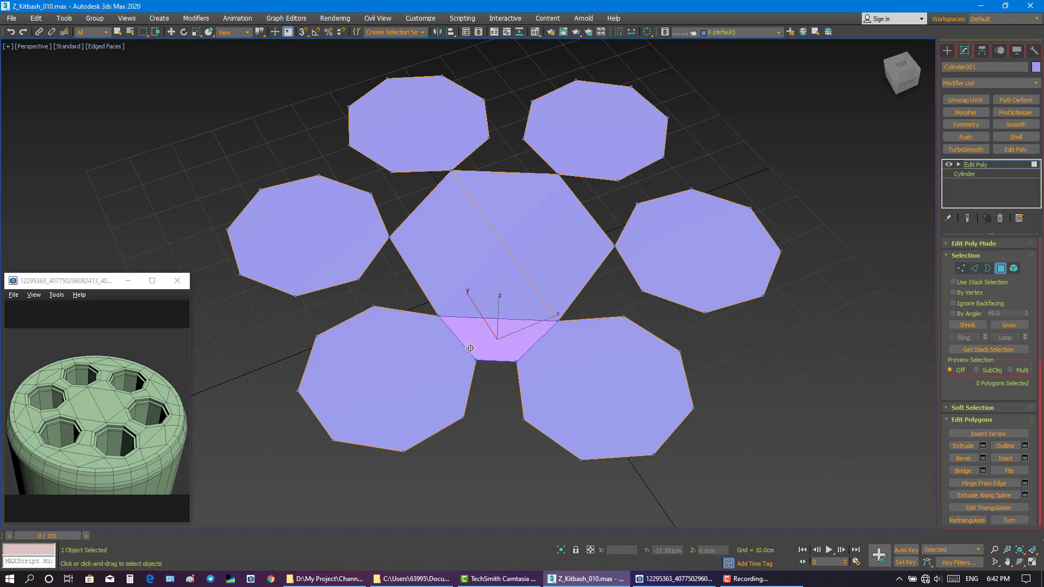
- Create polygons filling the two gaps between the hexagon's left-hand edges and the neighbouring octagons
alt+middle_drag(384, 282, 384, 291)
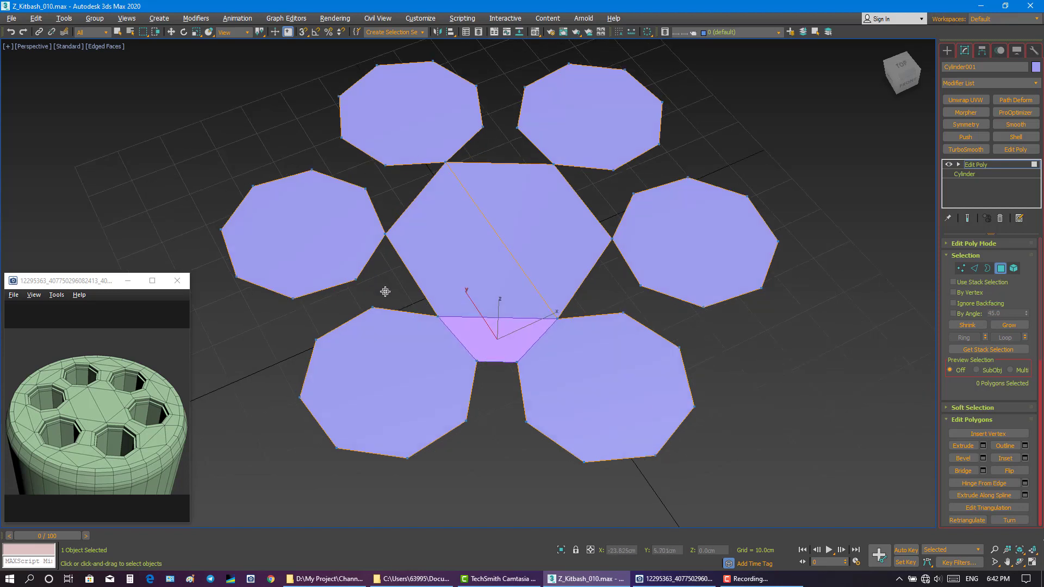
click(438, 316)
click(372, 308)
click(356, 280)
click(385, 234)
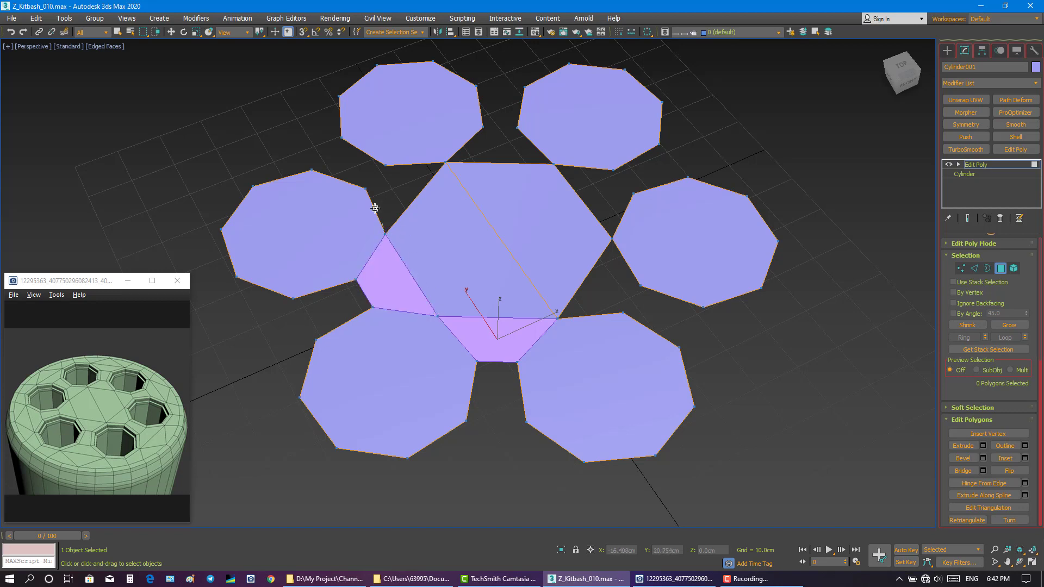
click(366, 188)
click(385, 164)
click(446, 162)
- Create polygons in the gaps along the hexagon's rear and right-rear edges, linking them to the adjacent octagons
middle_drag(493, 205, 472, 215)
click(462, 139)
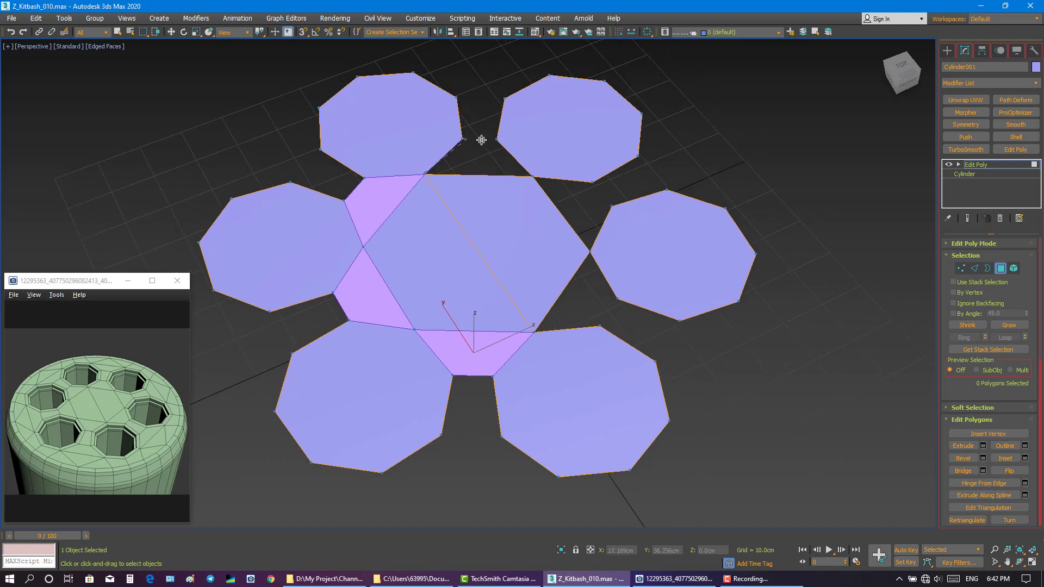
click(496, 139)
click(531, 176)
click(425, 175)
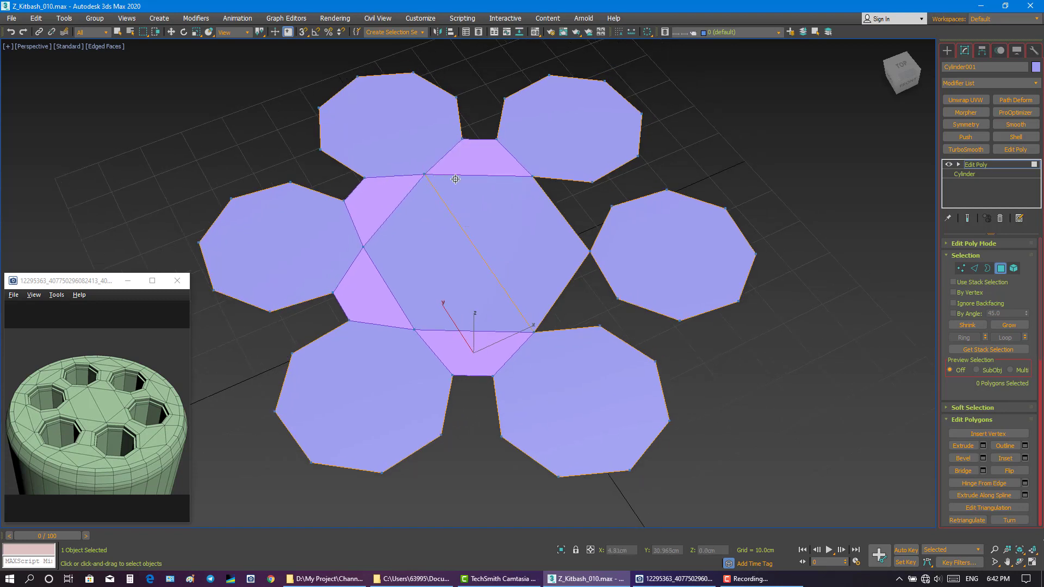
click(533, 176)
click(592, 182)
click(611, 206)
click(592, 252)
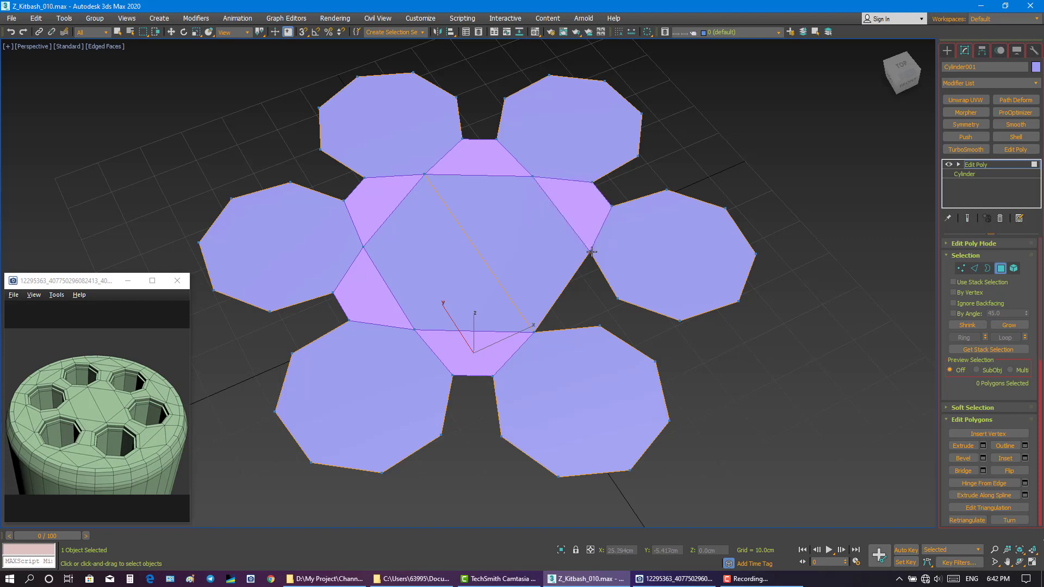
- Create the last gap polygon along the hexagon's right-front edge, between the right and front-right octagons
click(600, 327)
click(534, 332)
click(590, 252)
click(600, 326)
right_click(589, 306)
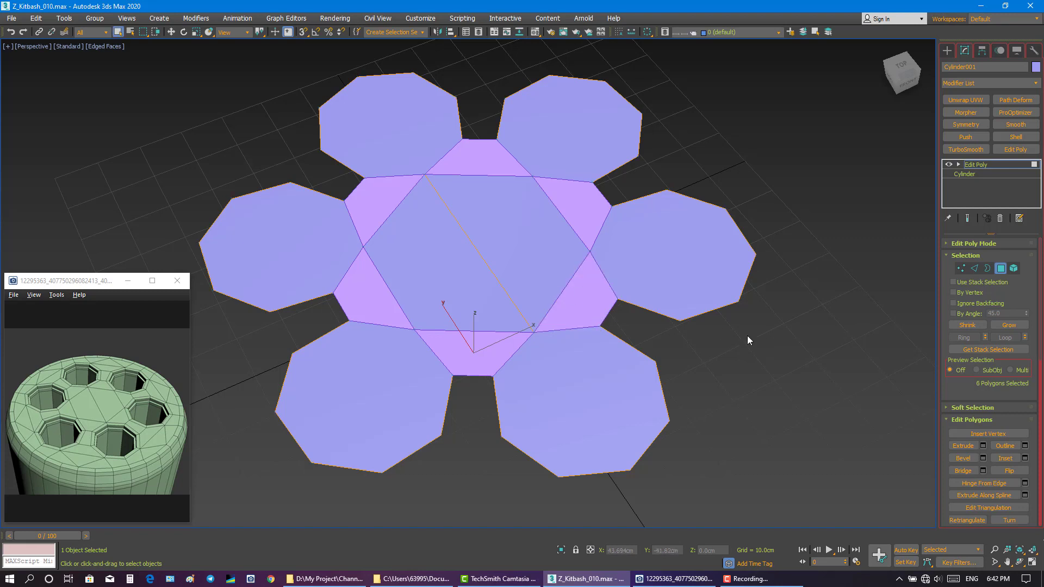
- Change the mesh's object colour to light blue
middle_drag(535, 292, 552, 277)
click(974, 269)
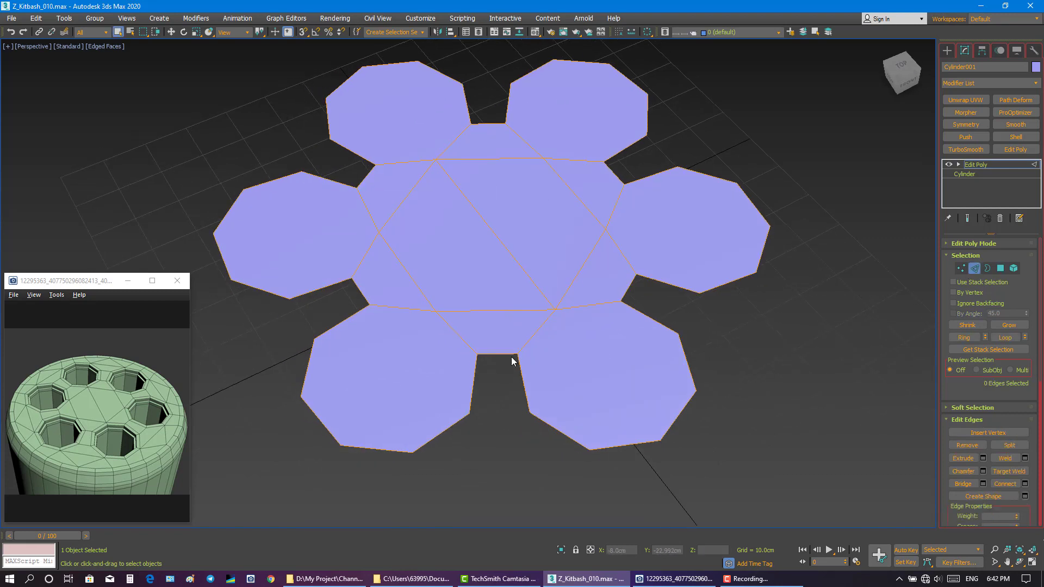
alt+middle_drag(496, 372, 499, 368)
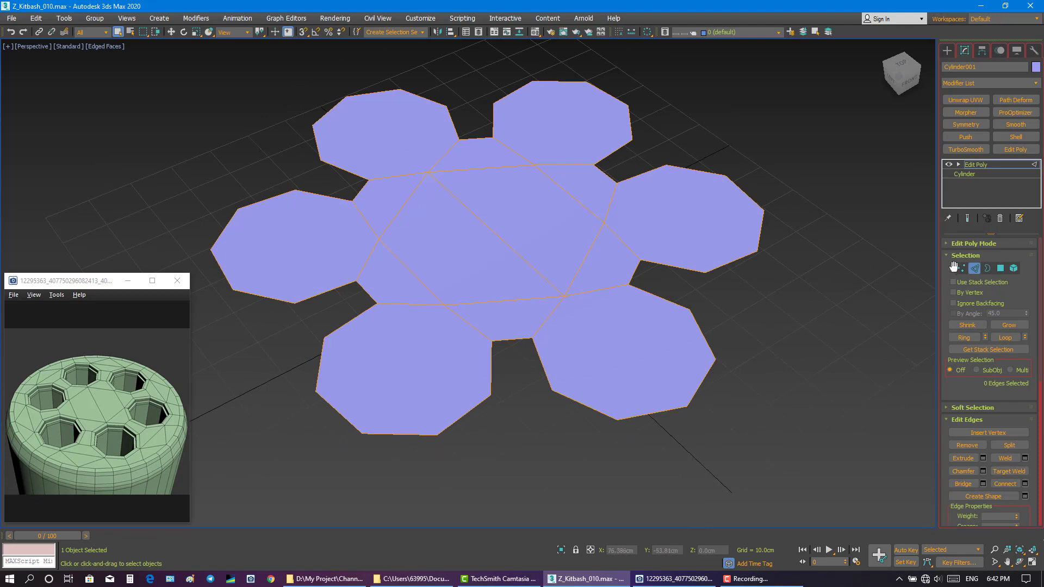
click(974, 268)
click(1035, 67)
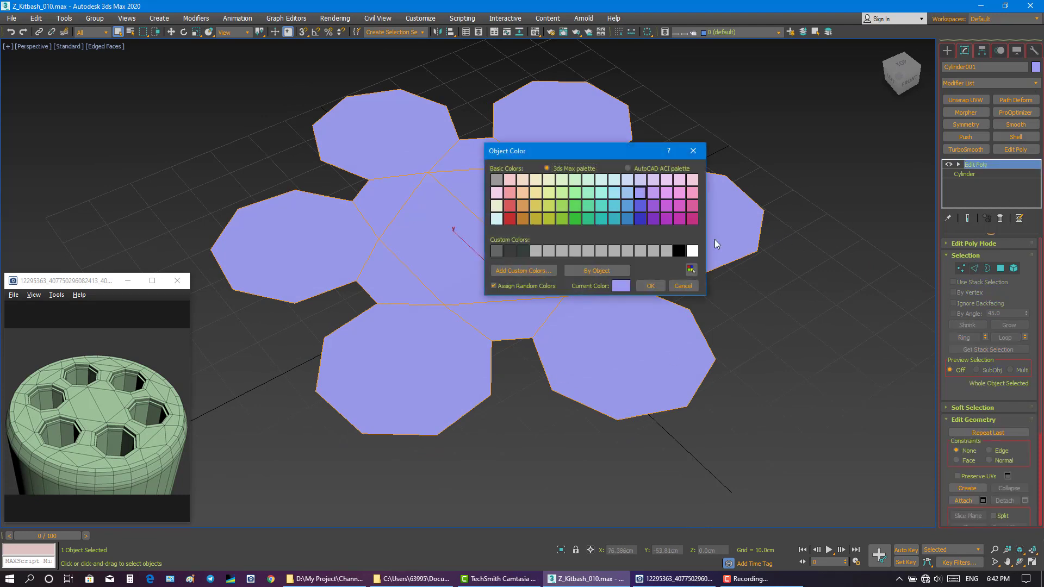
click(614, 193)
click(651, 287)
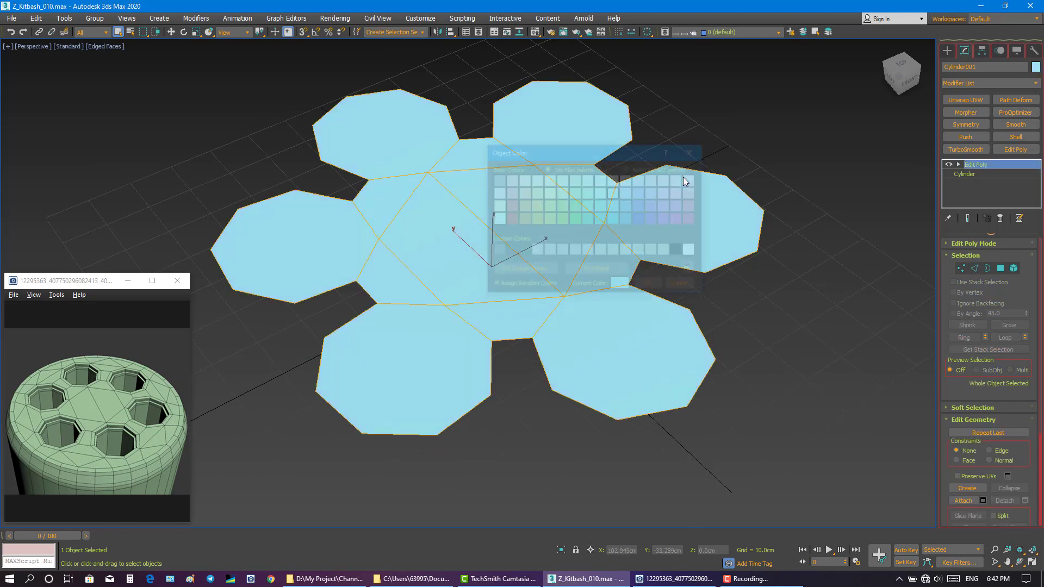
click(625, 194)
click(648, 283)
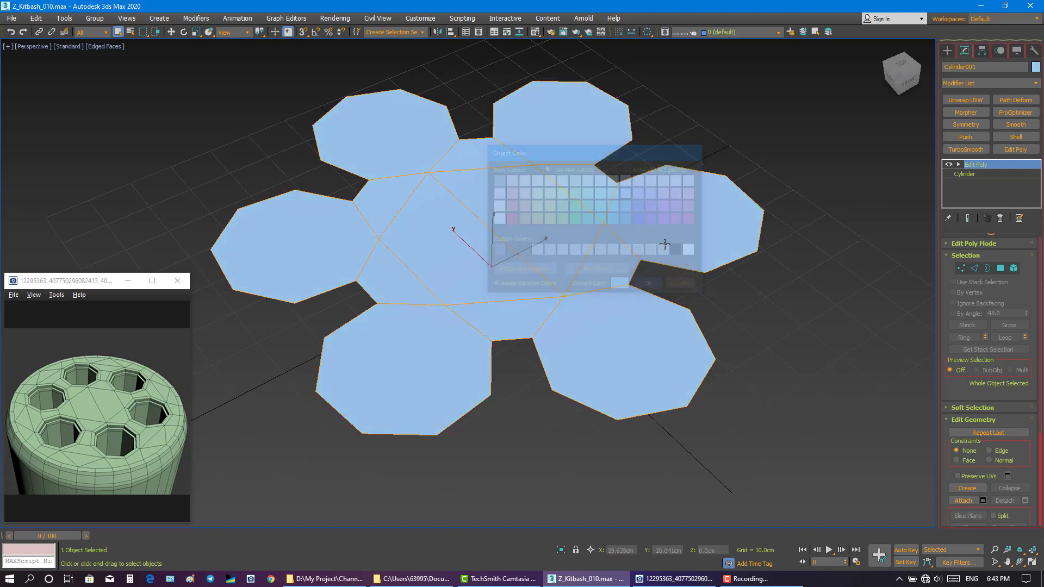
- Bridge the facing edges between the two front octagons and between the left and front-left octagons, using one segment
click(974, 268)
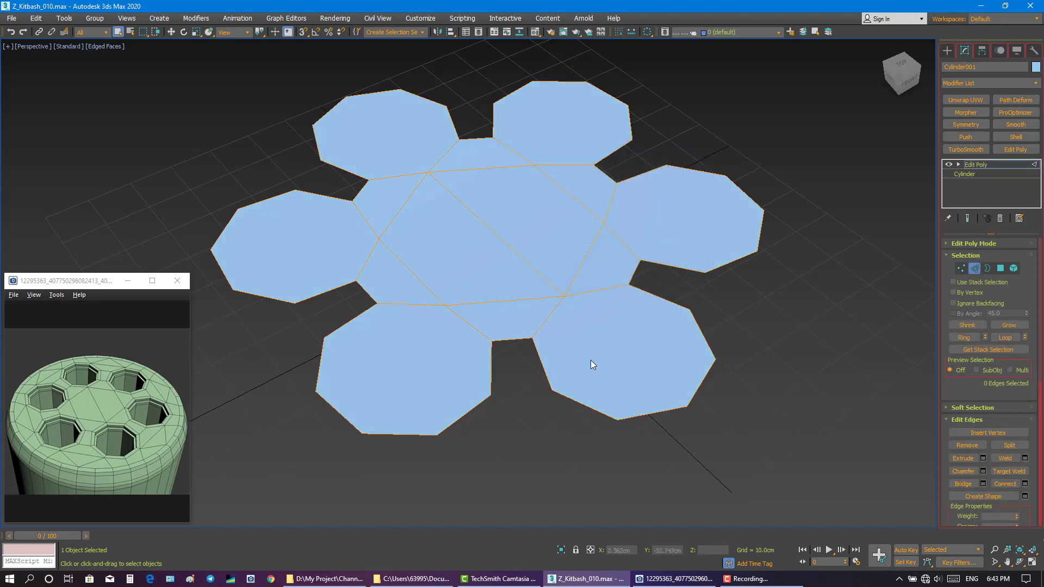
click(543, 371)
click(982, 483)
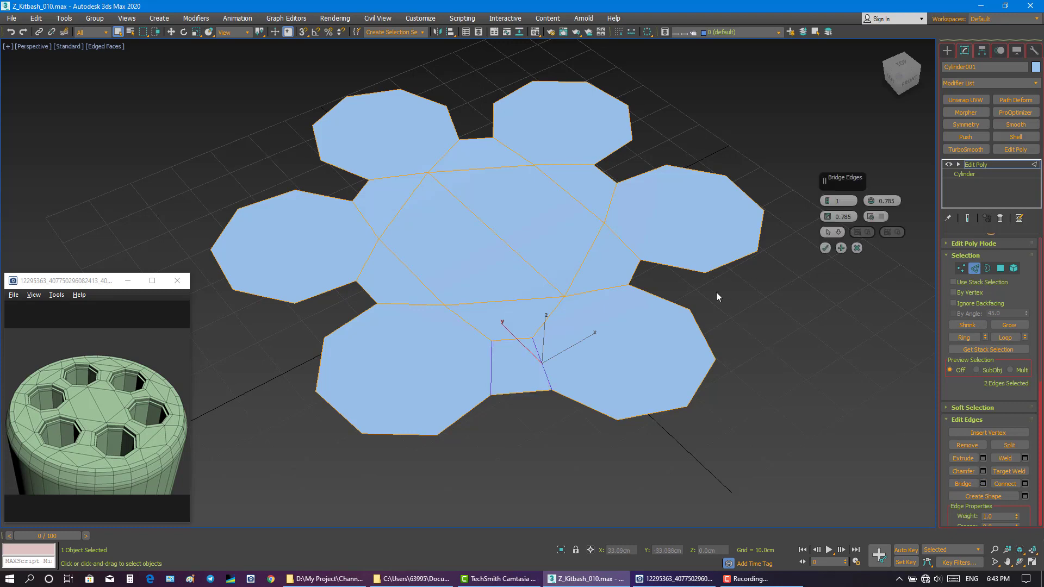
click(841, 248)
click(338, 287)
ctrl+click(348, 322)
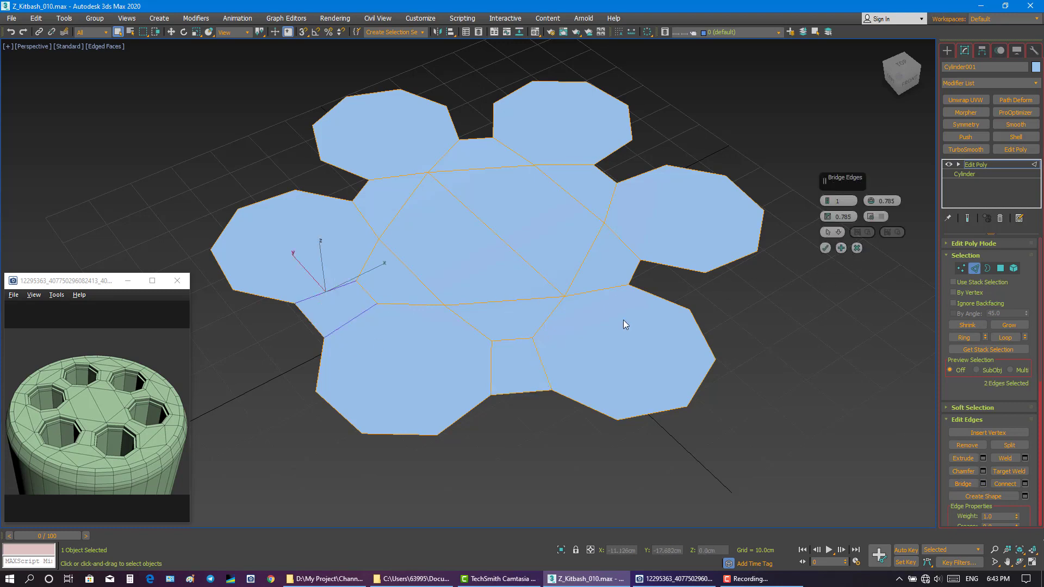
- Bridge the facing edges between the left and rear-left octagons and between the two rear octagons
click(315, 196)
ctrl+click(344, 170)
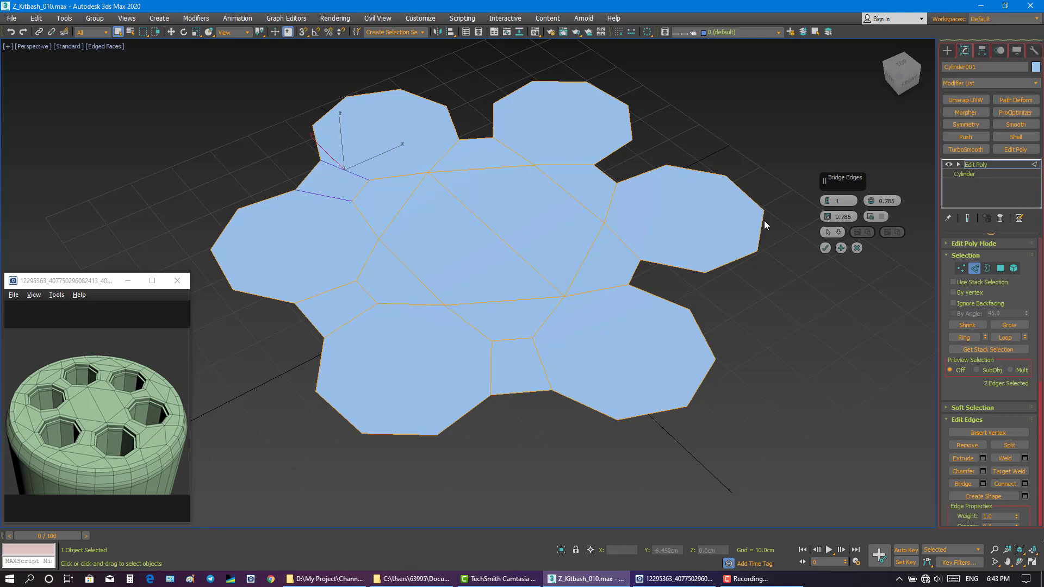
click(841, 247)
drag(441, 124, 517, 124)
click(841, 248)
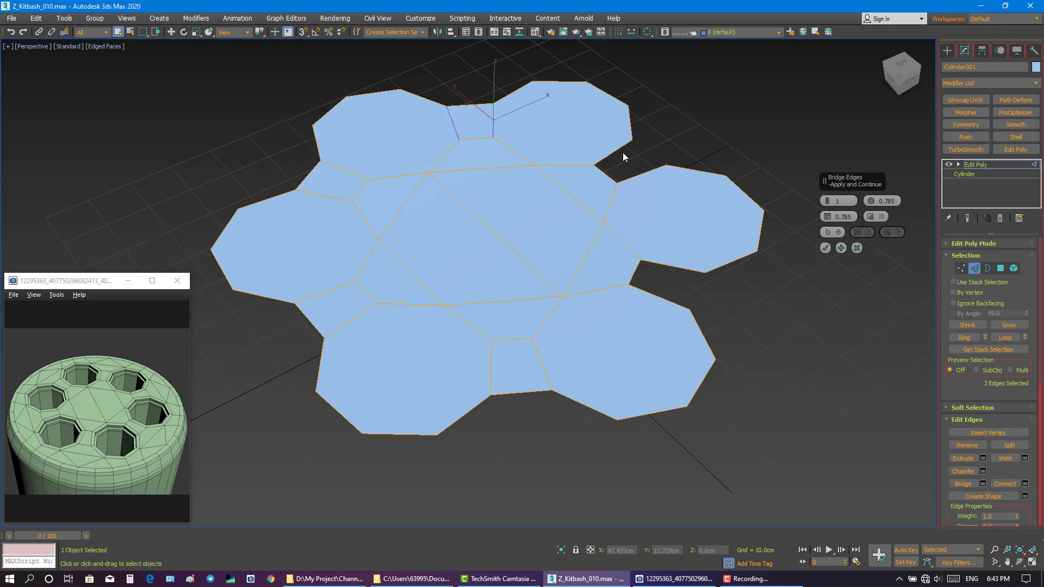
- Bridge the facing edges between the right octagon and both its neighbours, the rear-right and front-right octagons
click(616, 150)
ctrl+click(642, 174)
click(841, 248)
click(677, 267)
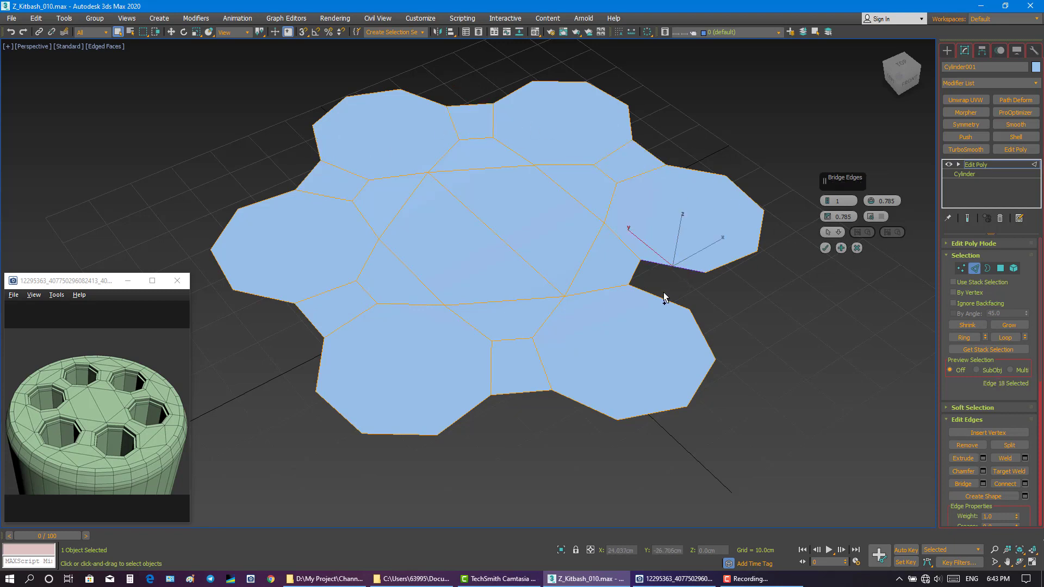
ctrl+click(660, 297)
click(825, 247)
click(745, 285)
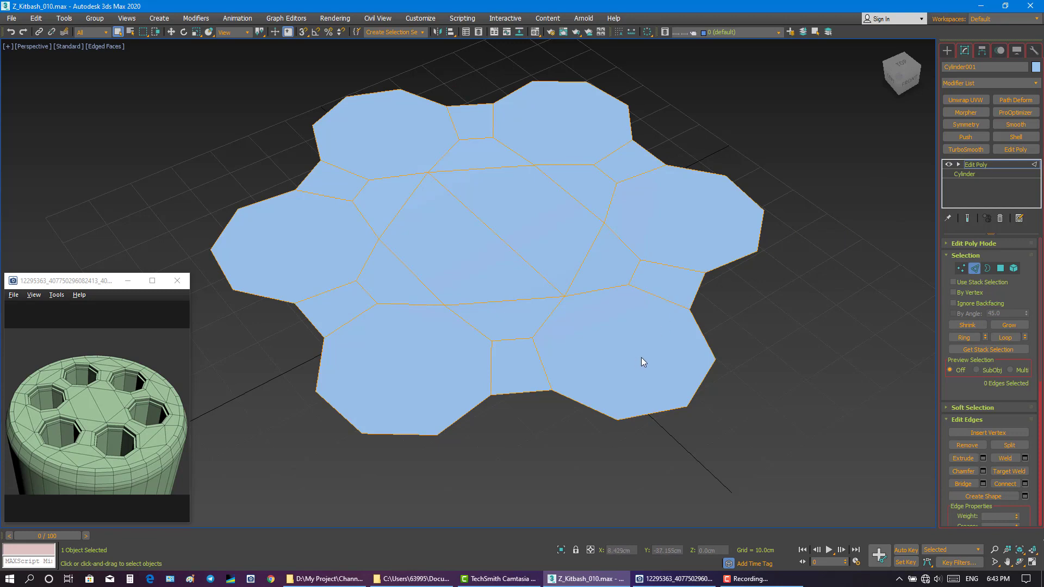
- Bridge the outer octagon edges across the front notch and the front-left notch of the mesh outline
click(592, 409)
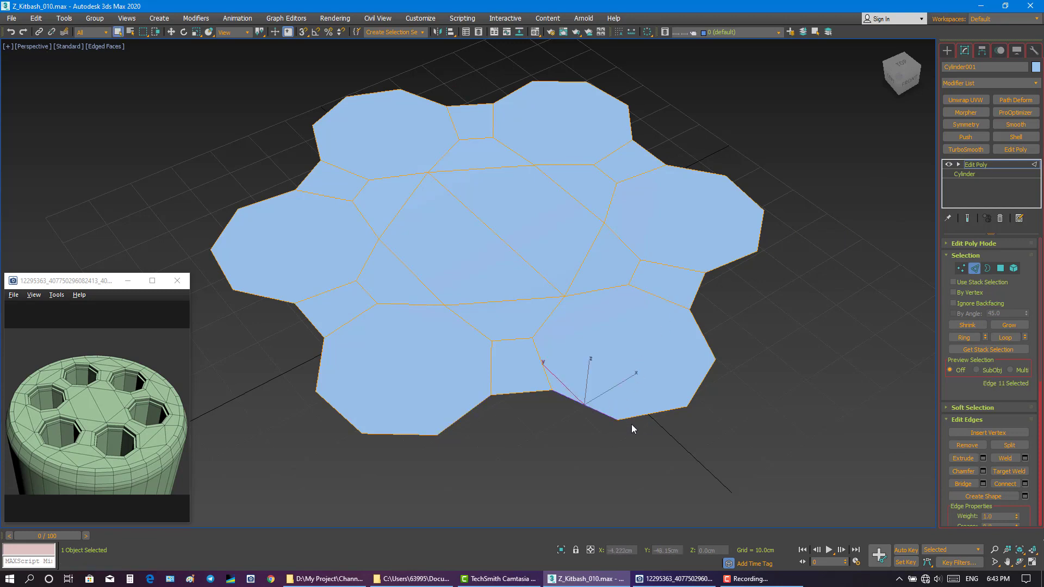
click(530, 421)
click(464, 414)
ctrl+click(588, 407)
click(962, 483)
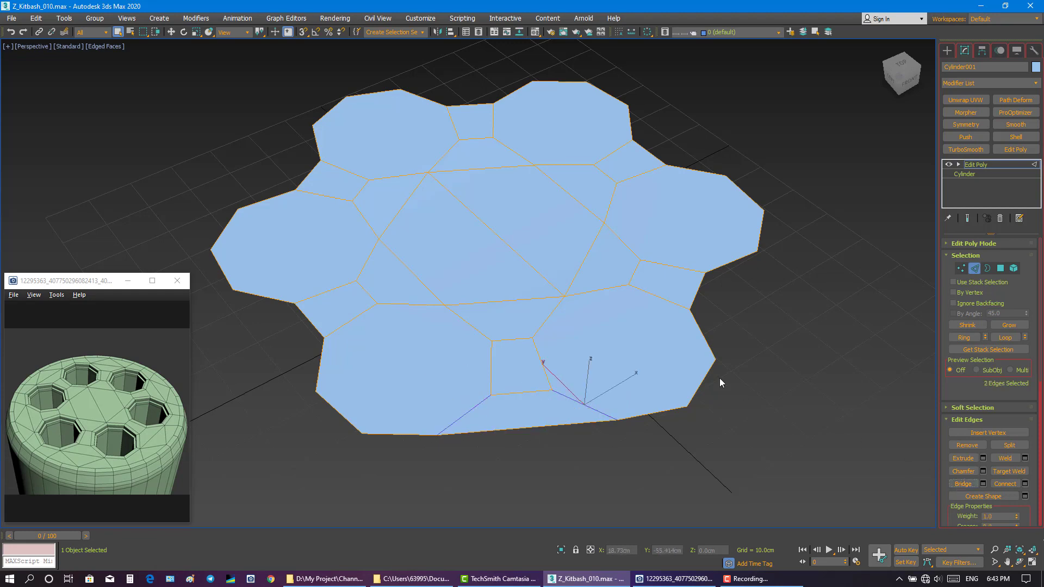
click(265, 296)
ctrl+click(311, 361)
click(962, 483)
- Bridge the outer octagon edges across the rear-left notch and the rear notch of the outline
middle_drag(645, 323, 670, 345)
click(288, 220)
ctrl+click(336, 166)
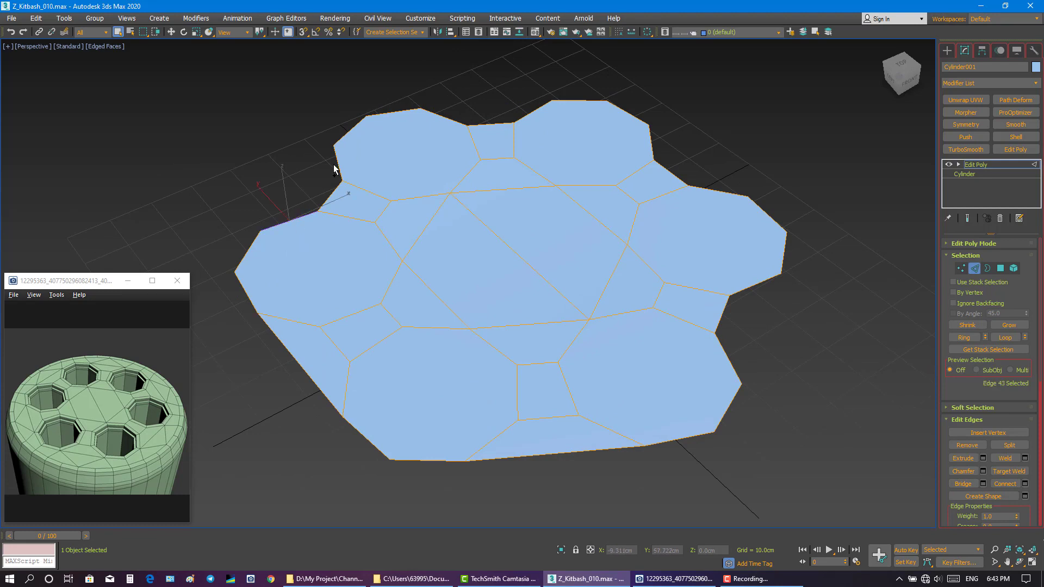
click(962, 483)
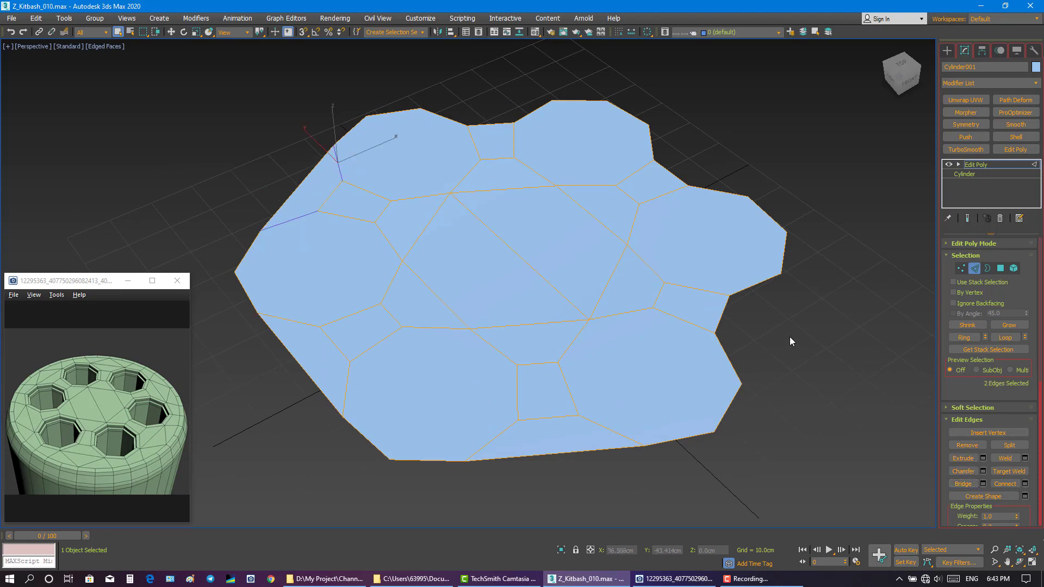
click(439, 116)
ctrl+click(535, 110)
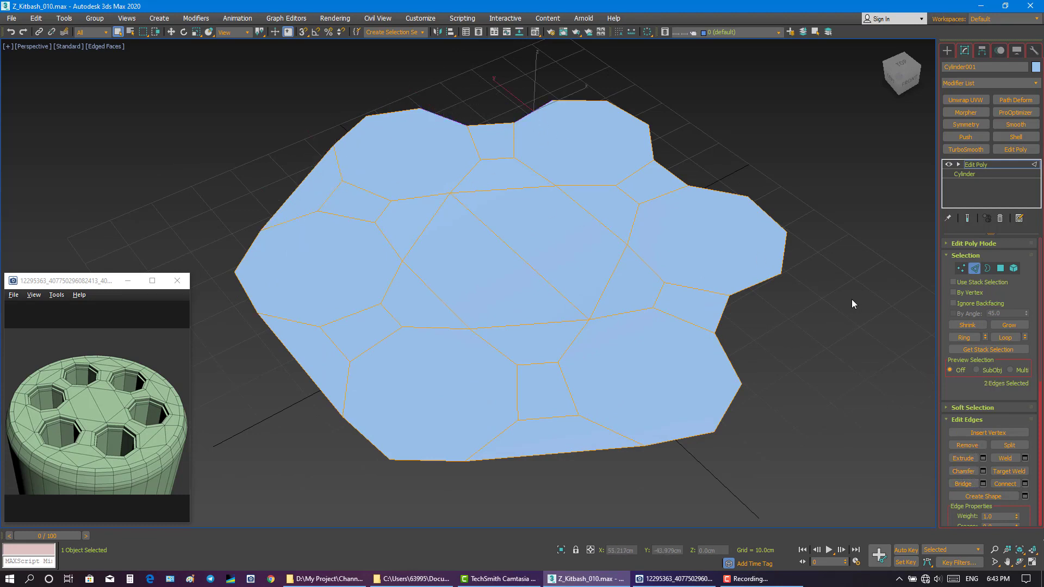
click(962, 483)
- Bridge the outer octagon edges across the two remaining notches on either side of the right octagon
click(650, 143)
ctrl+click(715, 189)
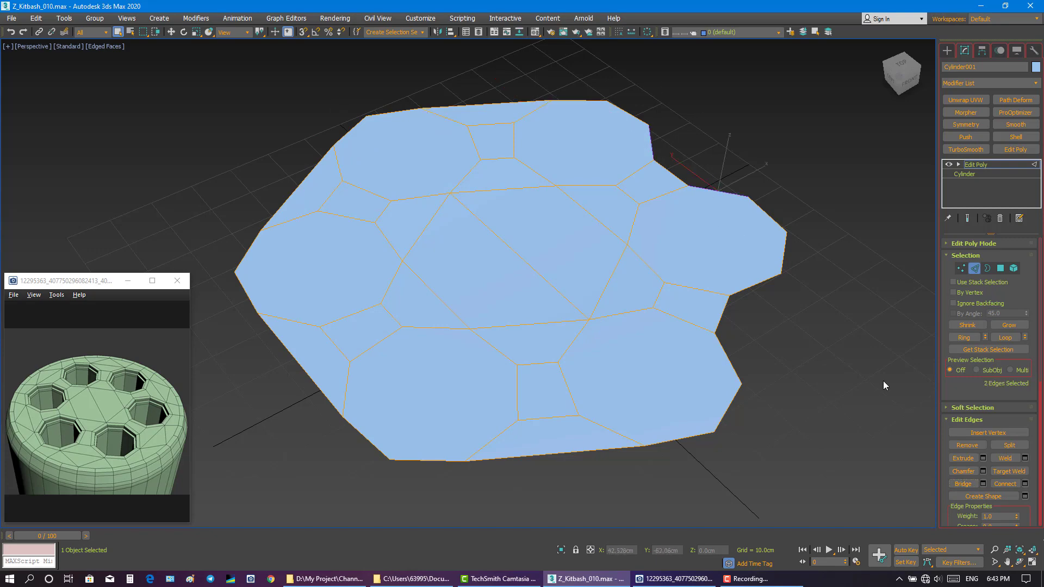
click(962, 483)
click(756, 288)
ctrl+click(728, 357)
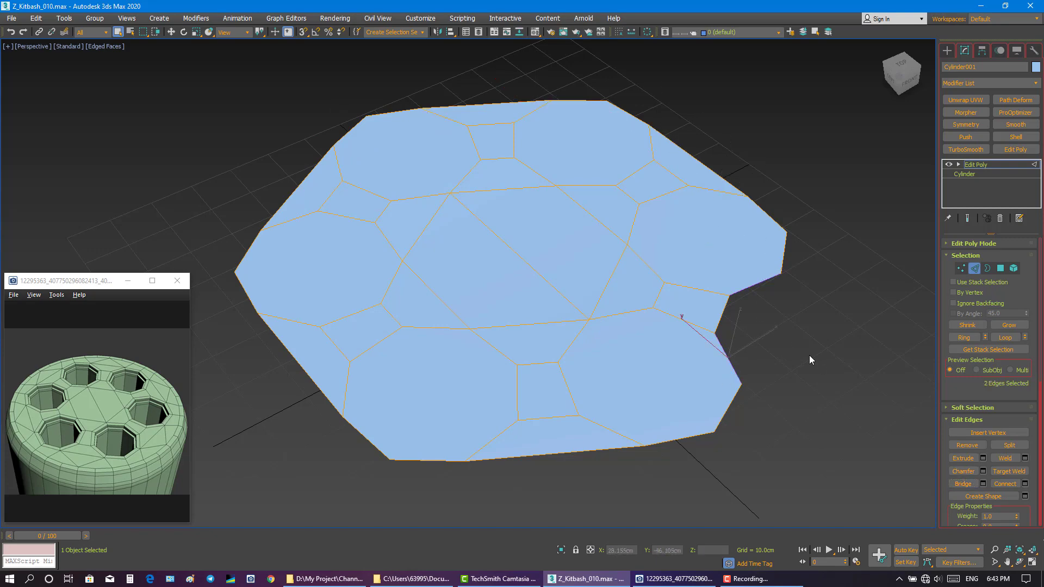
click(962, 484)
click(849, 396)
- Leave edge editing and recolour the joined mesh light green
alt+middle_drag(674, 325, 637, 340)
scroll(647, 333, down, 3)
click(974, 268)
click(743, 223)
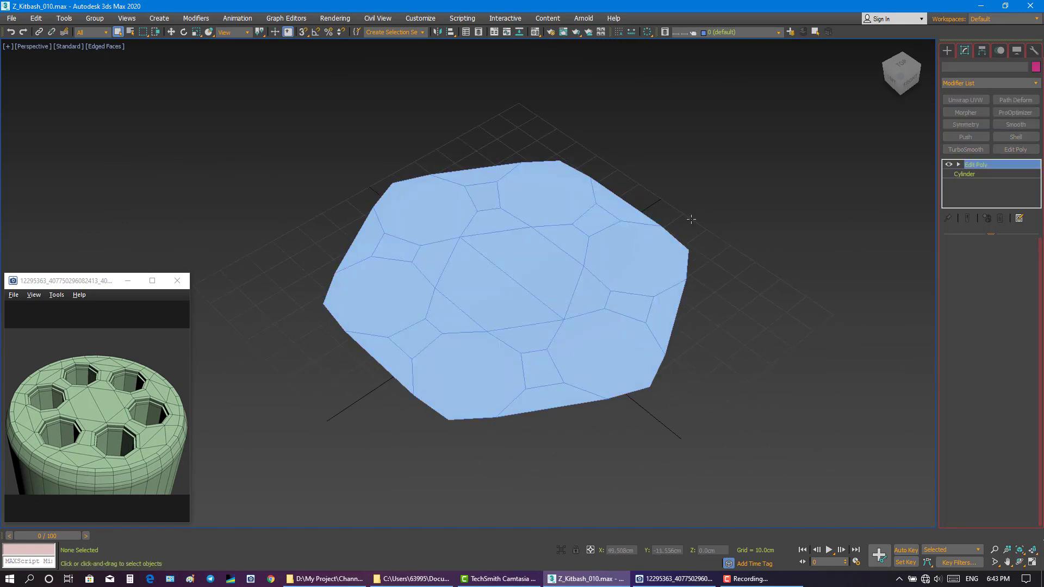
click(647, 239)
click(1035, 67)
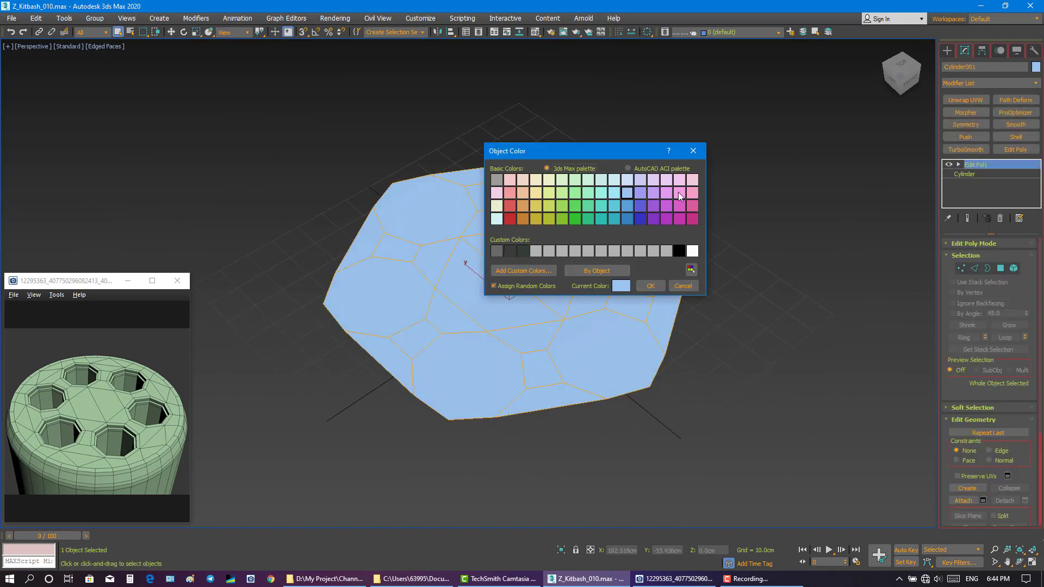
double_click(586, 205)
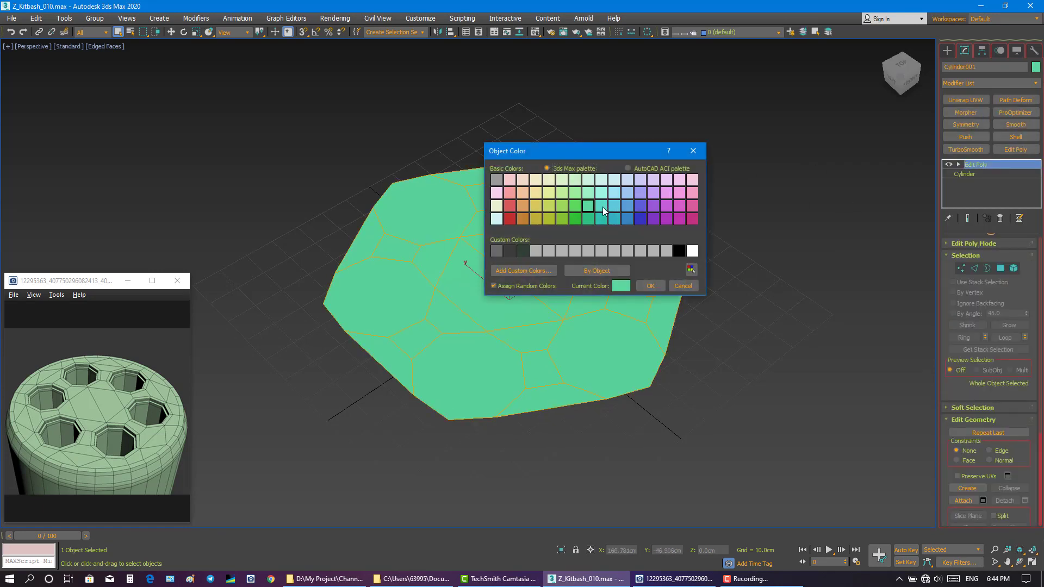
double_click(562, 205)
click(742, 301)
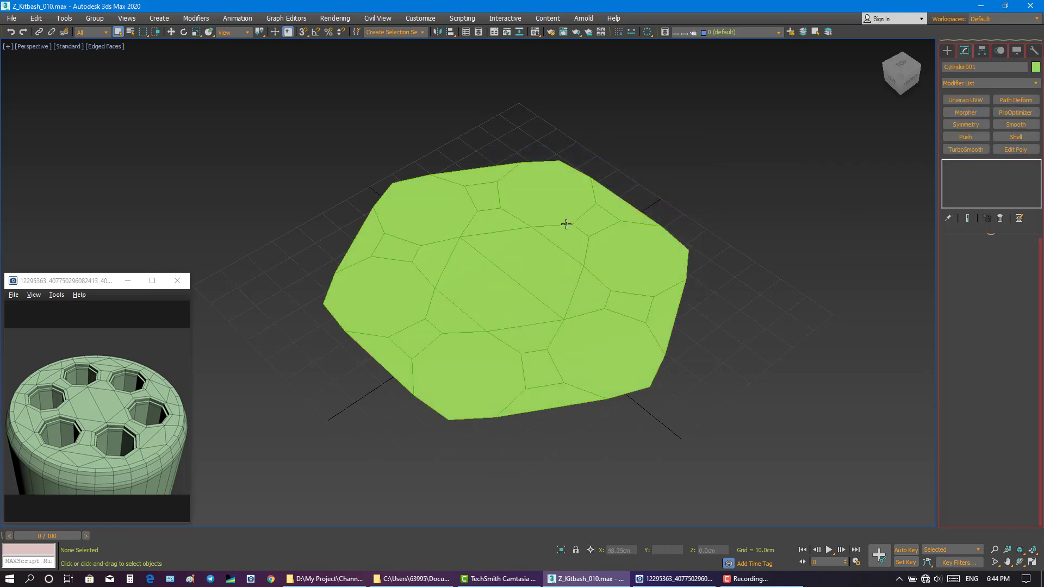
- Try medium blue and cyan as object colours for the joined mesh
scroll(566, 224, up, 5)
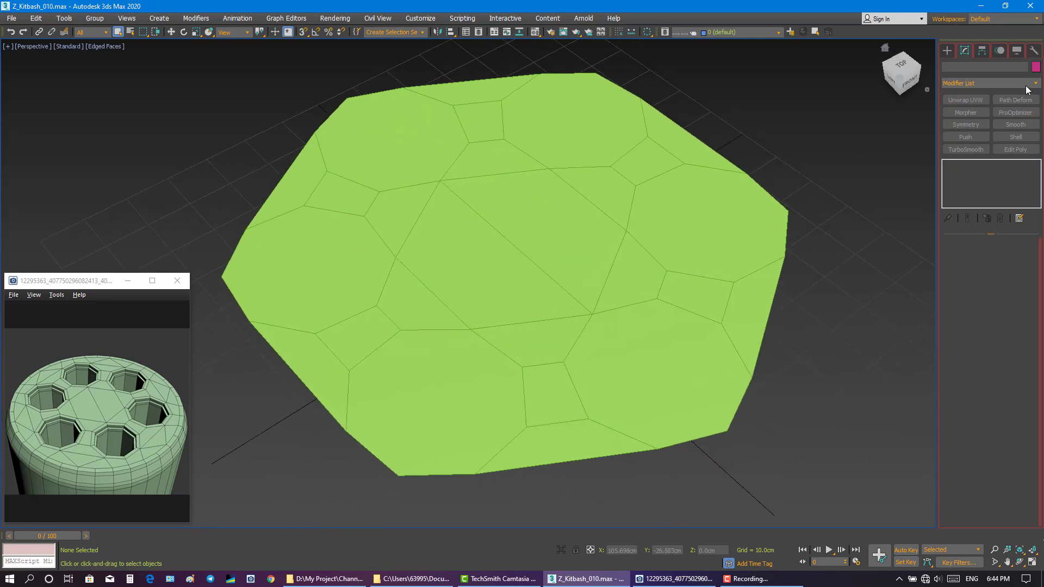
click(758, 203)
click(1036, 66)
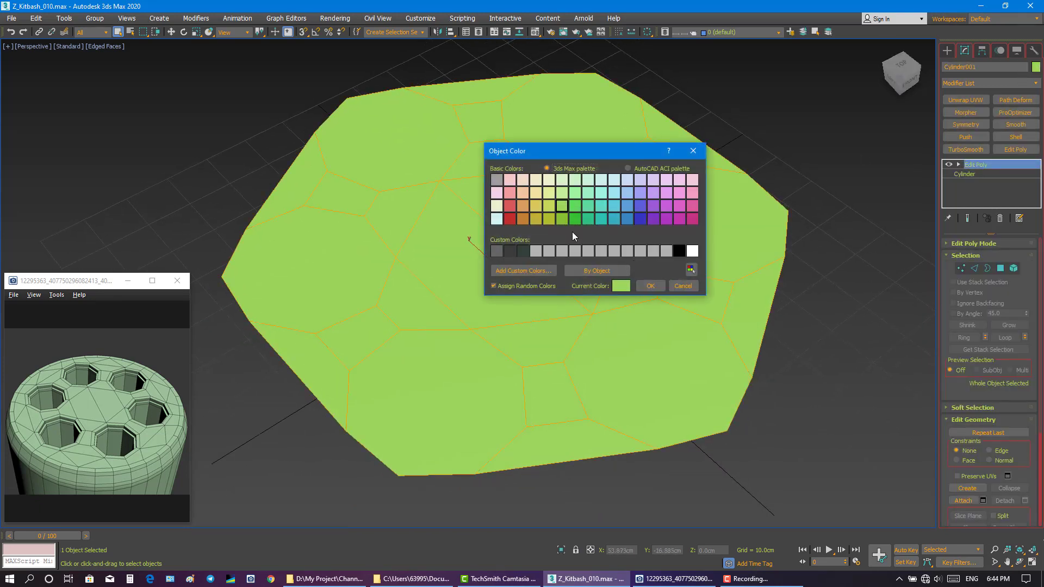
click(617, 217)
click(650, 286)
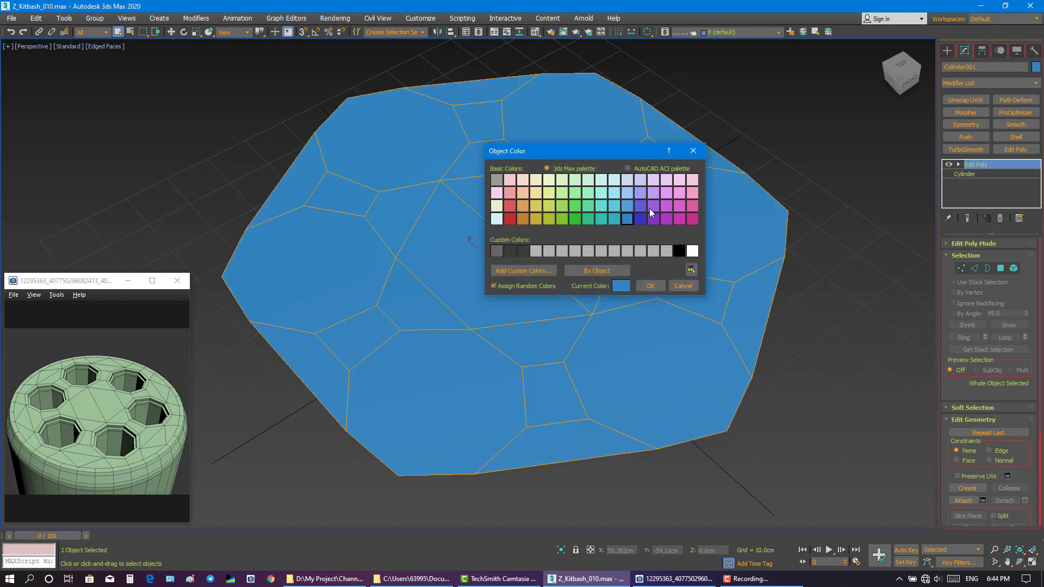
click(614, 205)
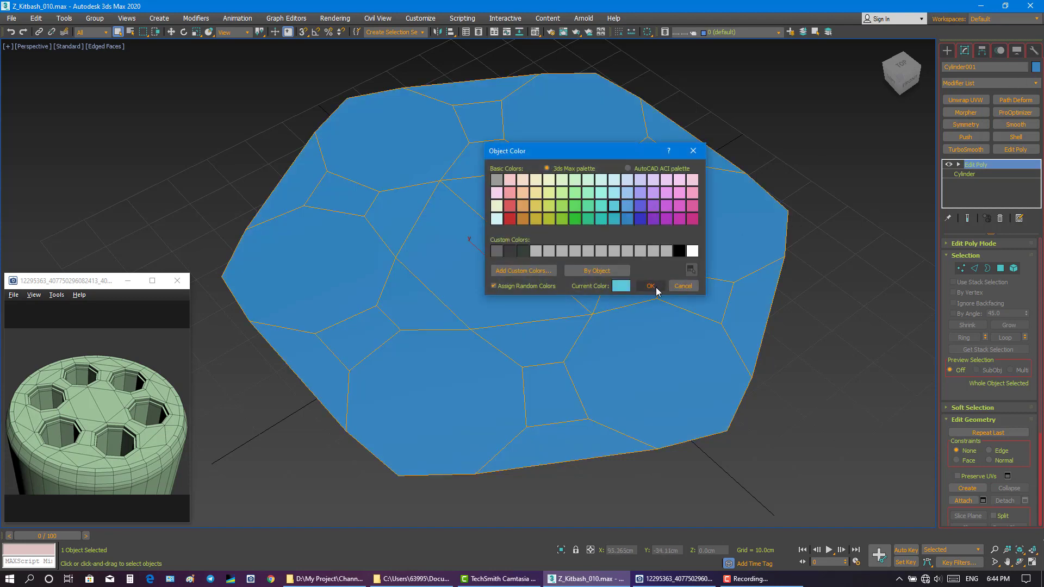
click(650, 285)
- Recolour the mesh light blue and clear the selection
click(1035, 67)
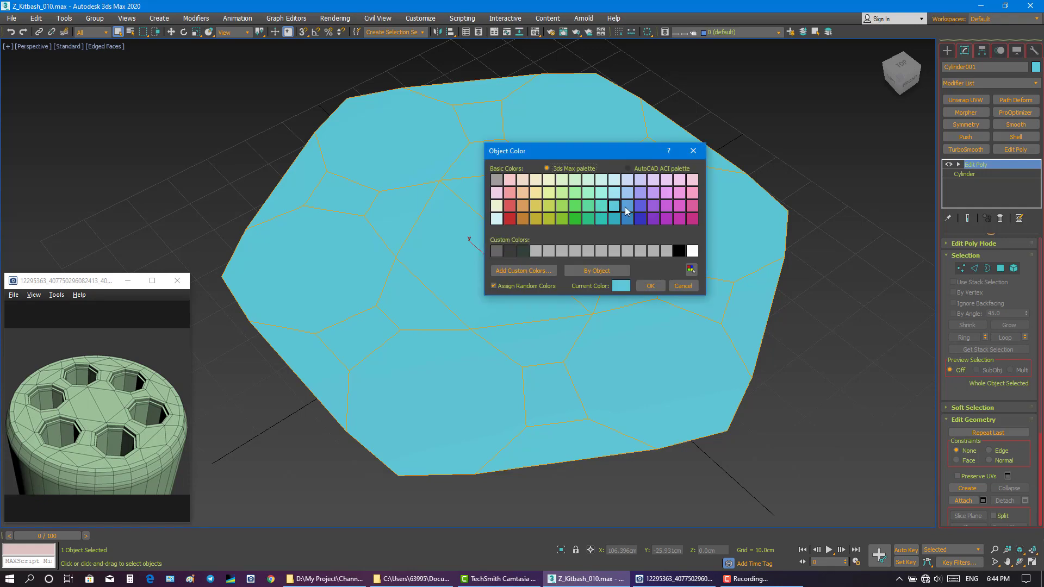
click(625, 207)
click(648, 285)
scroll(610, 186, down, 4)
alt+middle_drag(610, 186, 546, 220)
scroll(566, 201, up, 4)
click(794, 108)
scroll(602, 172, down, 3)
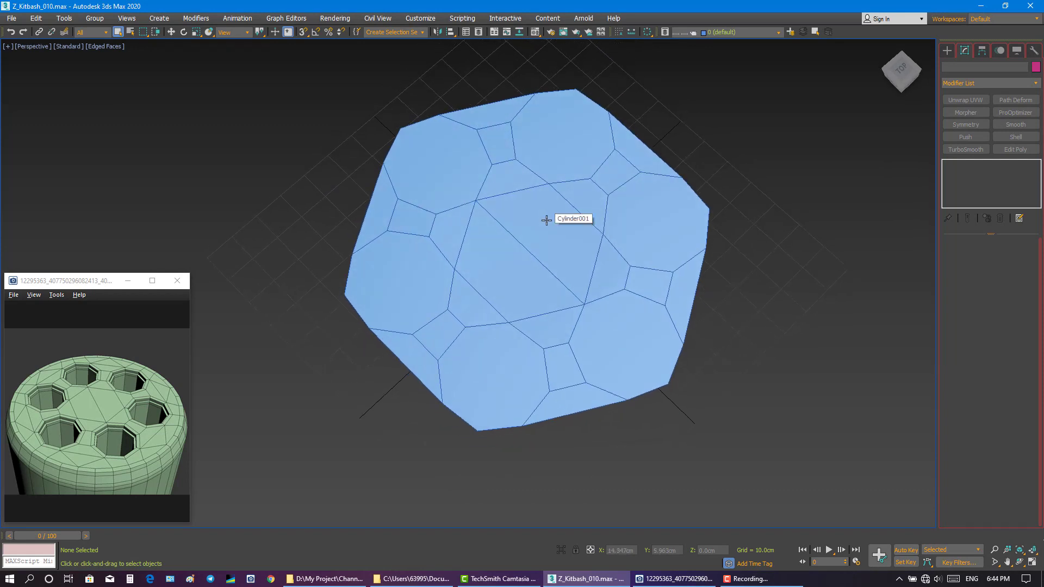
- Select the outer border of the mesh and switch to edge editing with all 18 border edges selected
click(546, 221)
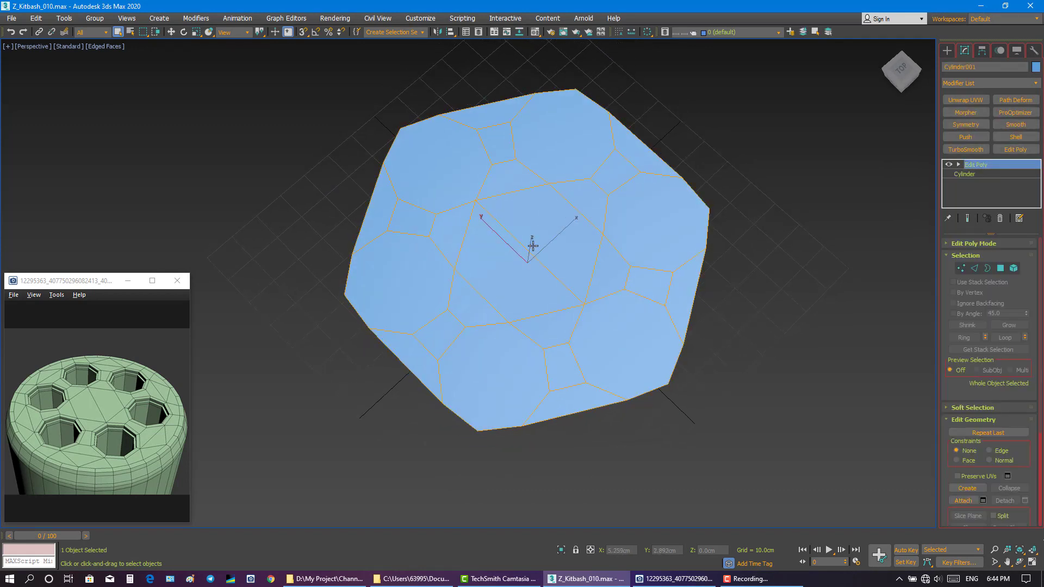
alt+middle_drag(532, 246, 531, 242)
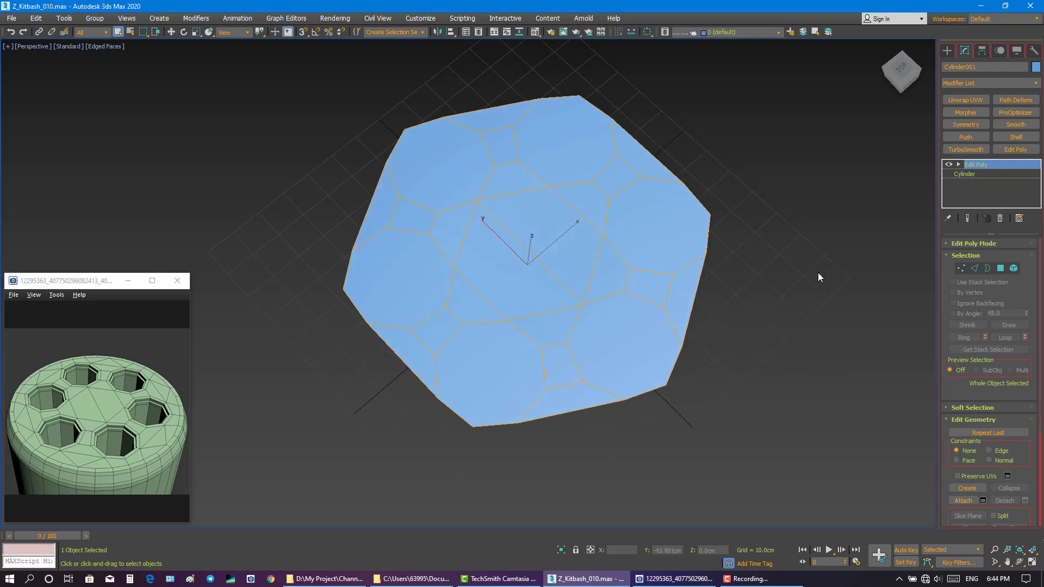
click(975, 268)
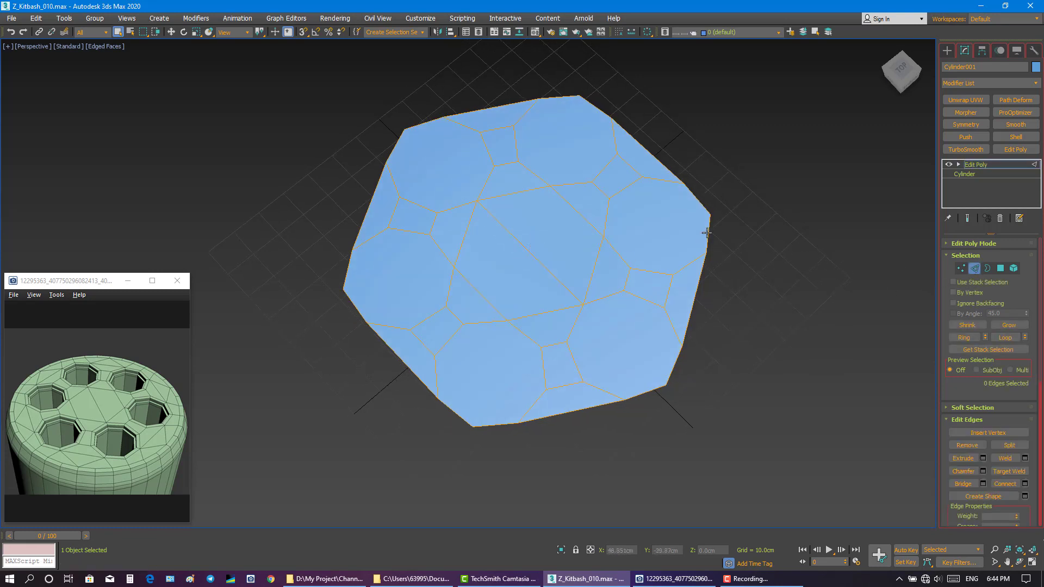
click(987, 268)
click(698, 199)
alt+middle_drag(736, 250, 736, 241)
click(974, 268)
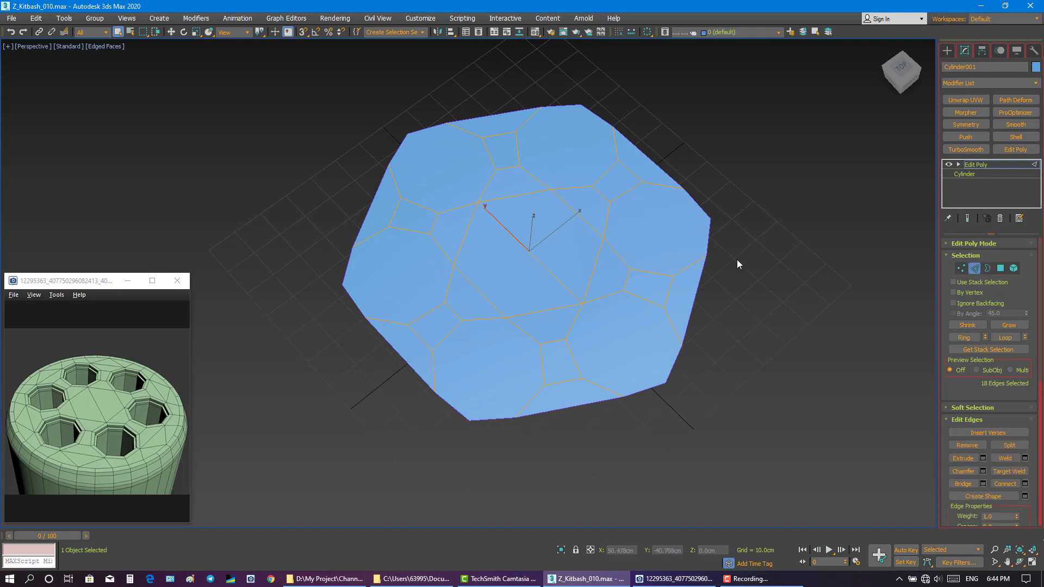
- Extend the selected border edges outward with Uniform Scale to add a ring of faces around the outline
key(r)
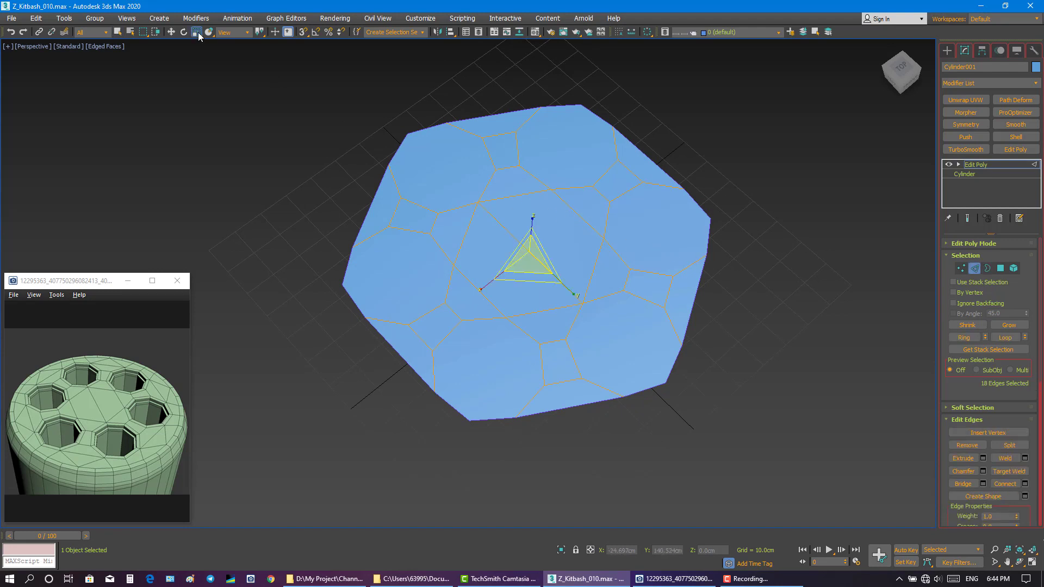
drag(197, 31, 198, 46)
alt+middle_drag(507, 247, 496, 240)
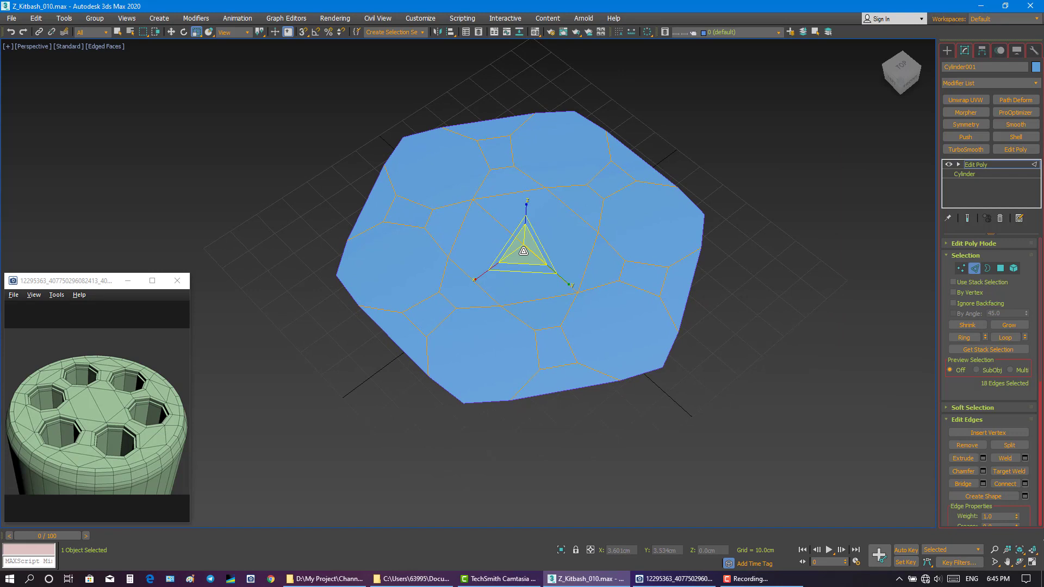
drag(523, 251, 521, 232)
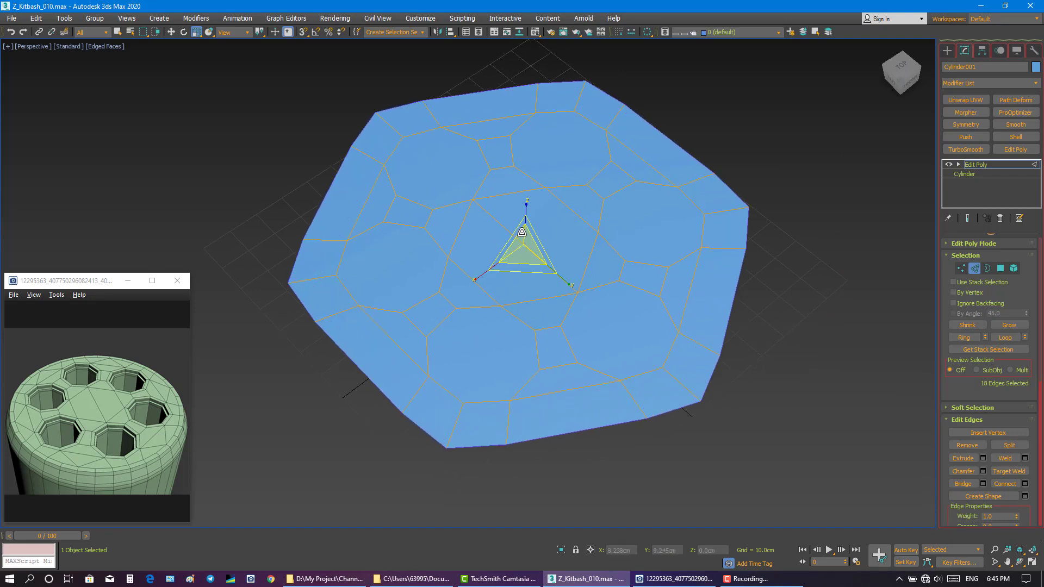
key(q)
- Convert the outer edge selection to vertices and locate the Relax command for them
right_click(523, 234)
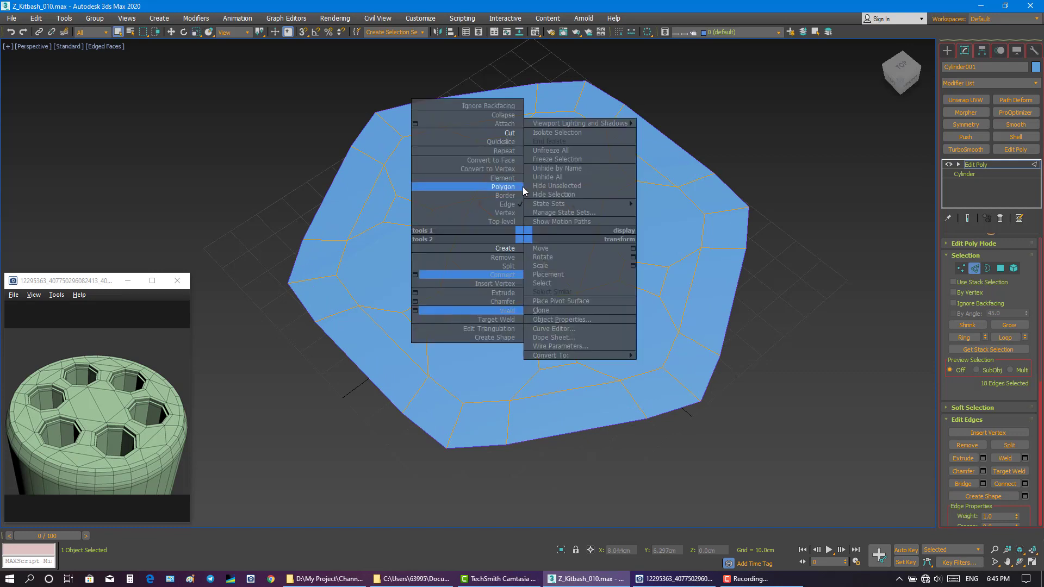
click(492, 169)
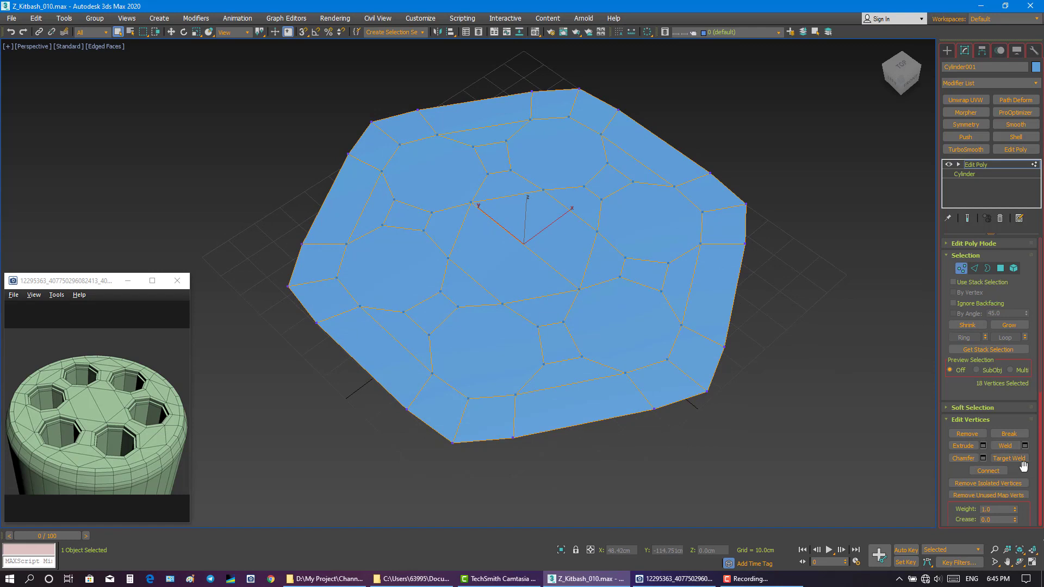
drag(1040, 381, 1041, 516)
right_click(677, 329)
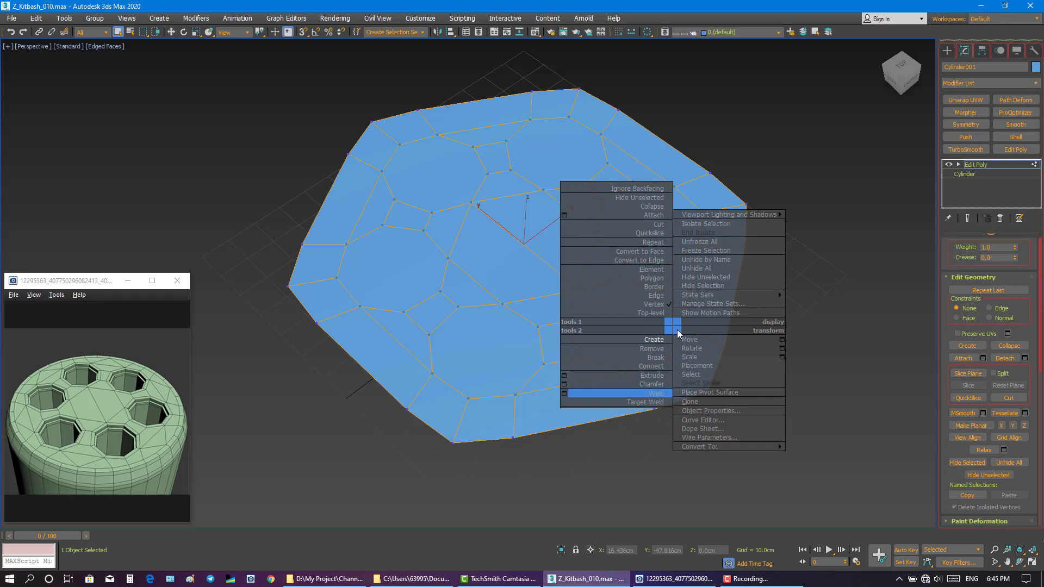
click(856, 377)
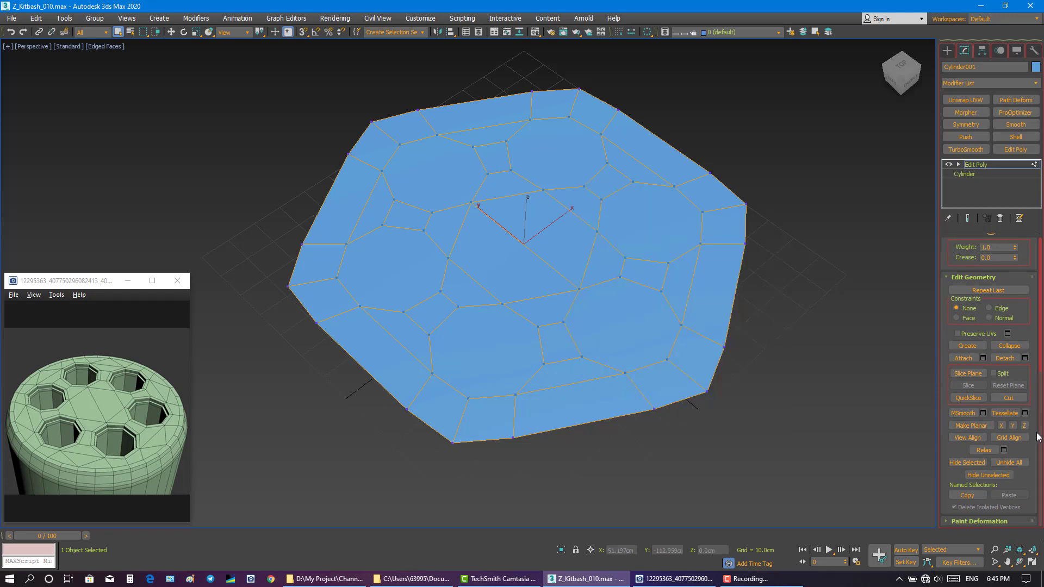
drag(1042, 412, 1041, 286)
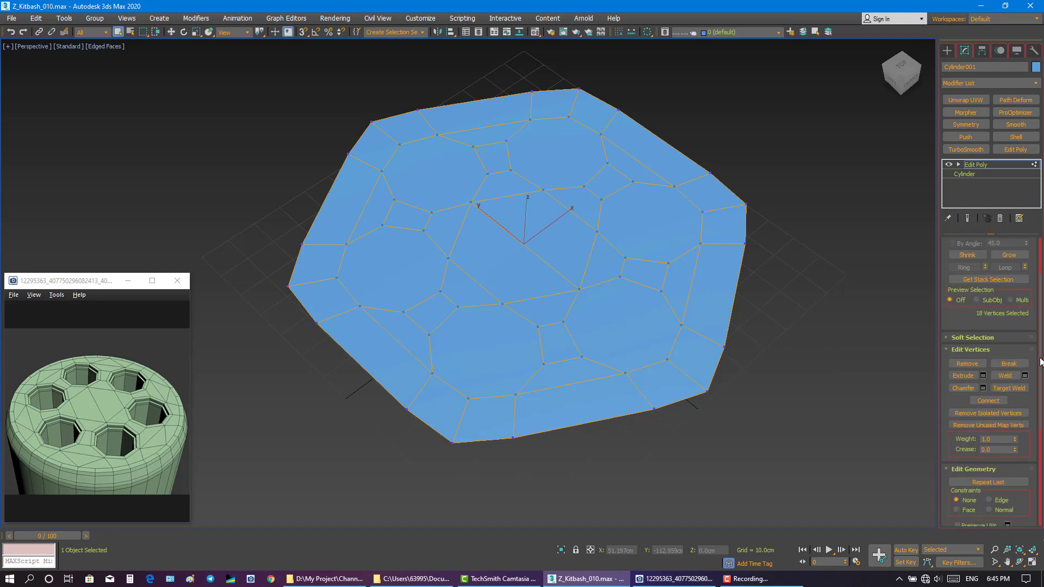
drag(1042, 360, 1041, 325)
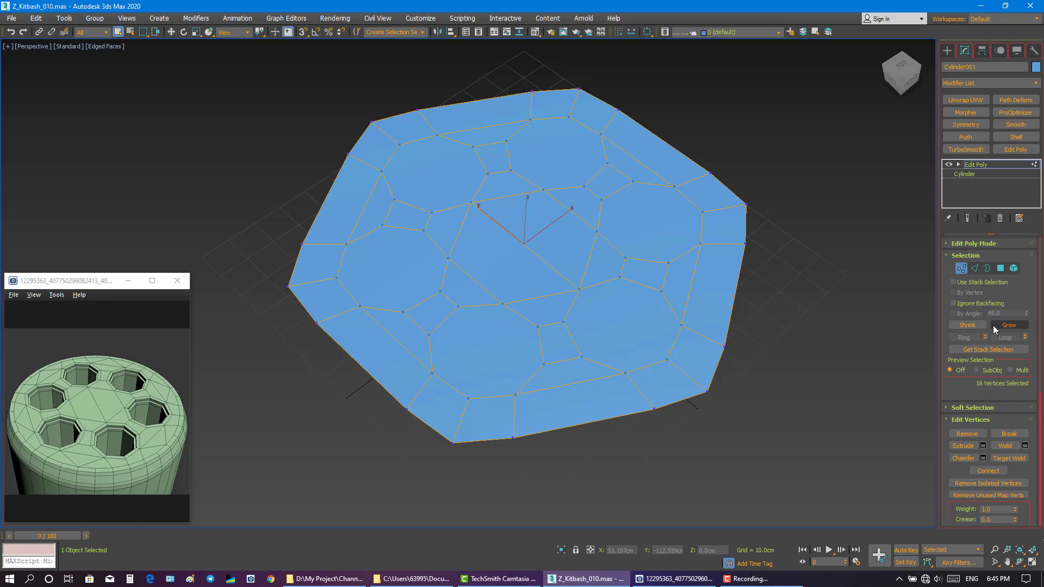
right_click(661, 289)
drag(1039, 384, 1038, 485)
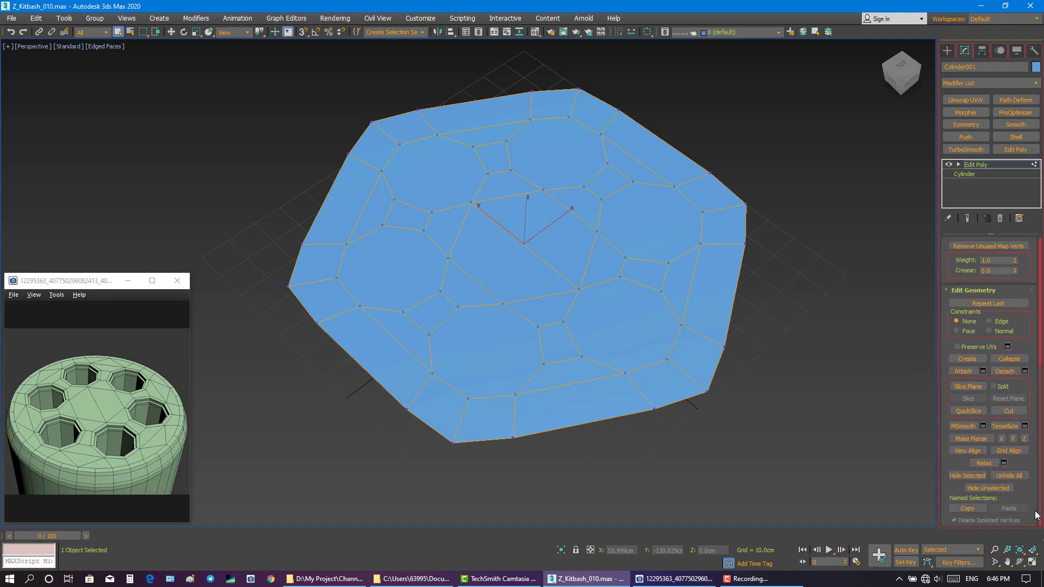
- Relax the outer vertices with an amount of 1.0 and Hold Boundary Points turned off
click(1004, 463)
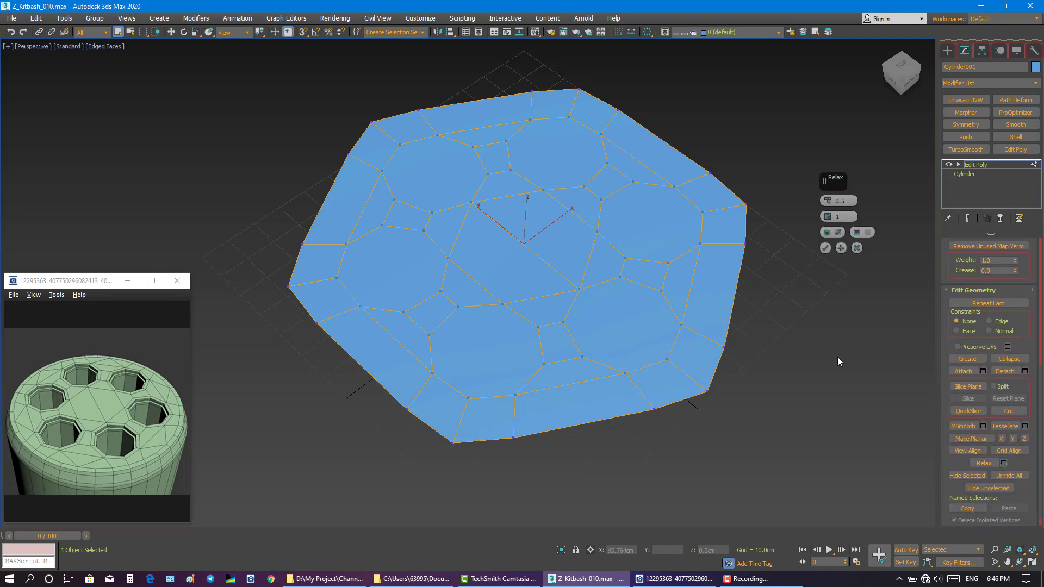
mouse_move(826, 201)
mouse_down()
mouse_move(825, 126)
mouse_move(832, 214)
mouse_up()
right_click(827, 201)
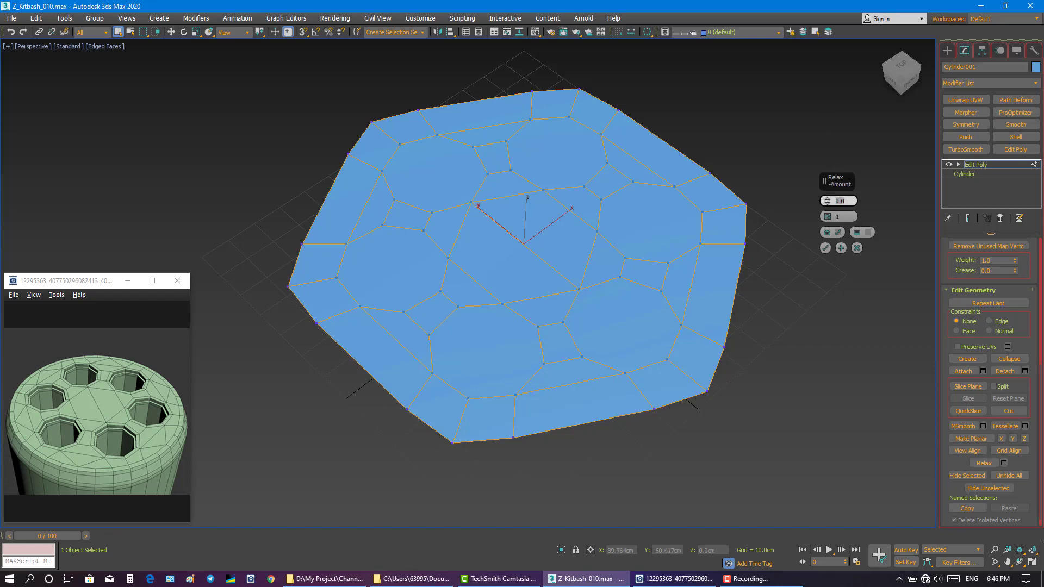
text(1.0)
key(Return)
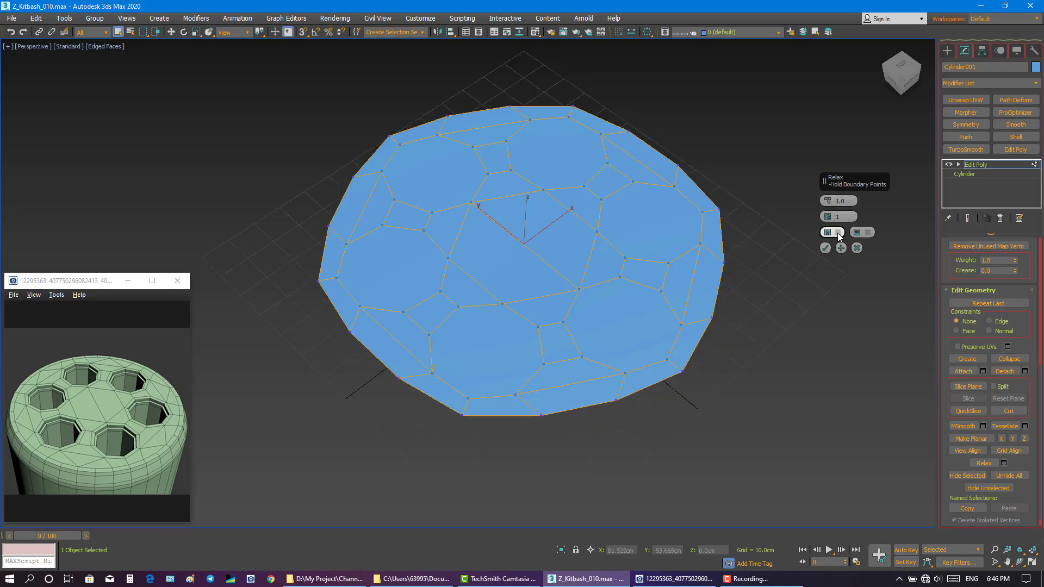
- Try relaxing the outline with an amount of -1.0, and with an amount of 1.0 and 6 iterations
scroll(647, 225, down, 3)
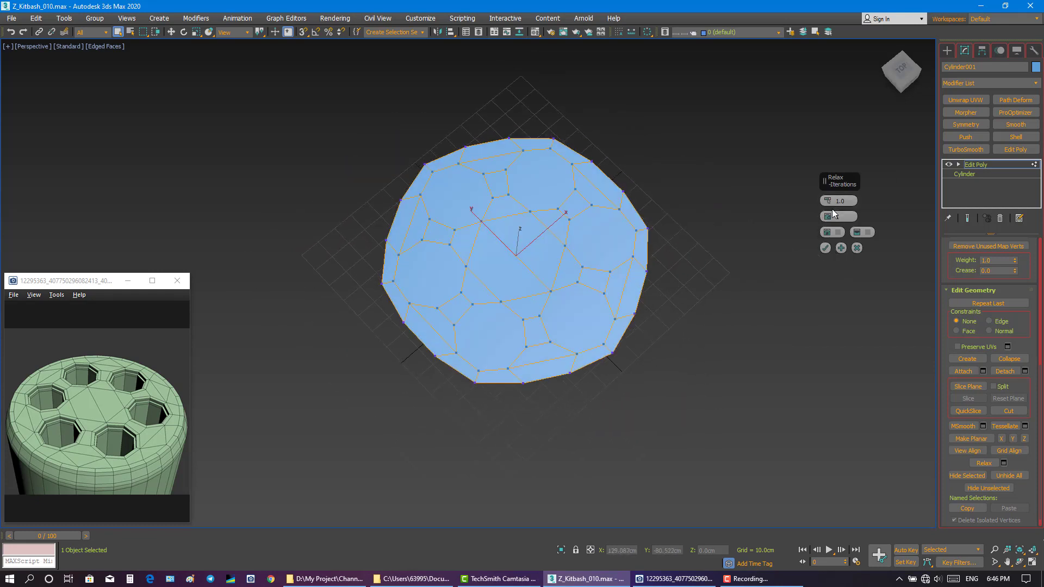
drag(828, 200, 827, 237)
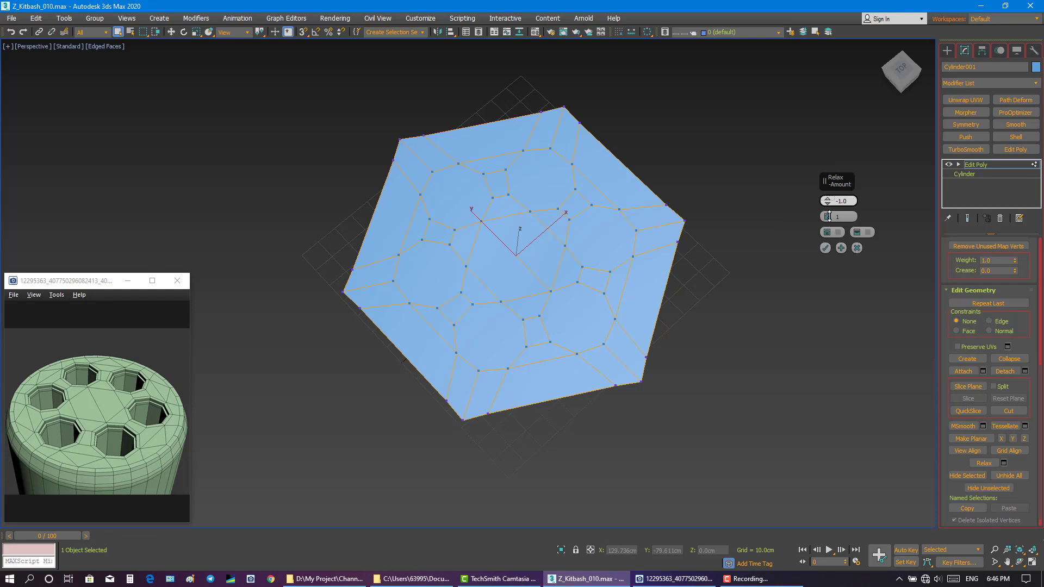
drag(829, 214, 829, 175)
text(0)
key(Return)
text(1)
key(Return)
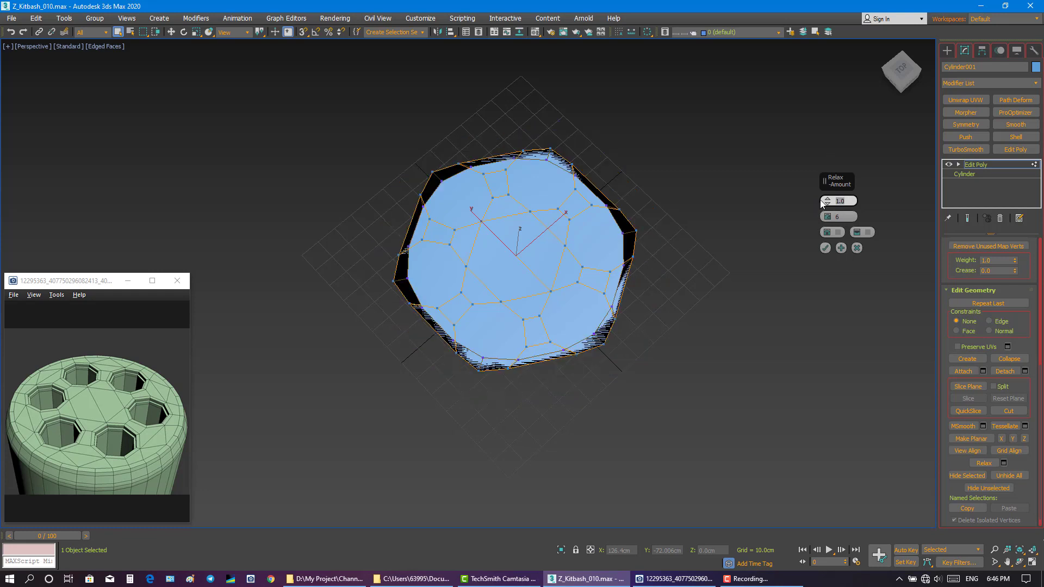
- Set the Relax iterations to 1 and compare amounts of -1.0 and 1.0 on the outline
click(843, 216)
text(1)
drag(827, 201, 825, 248)
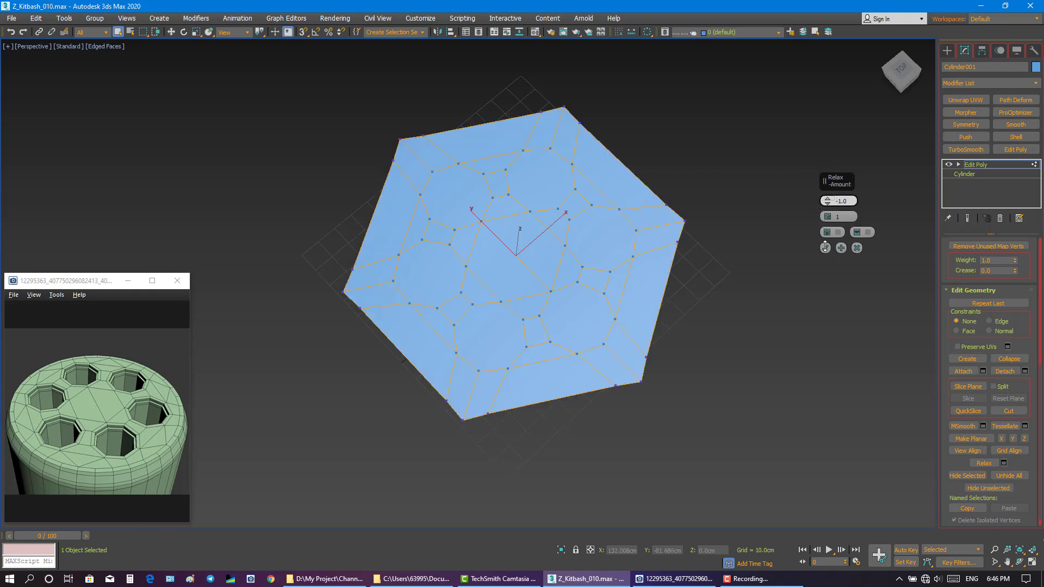
drag(822, 208, 823, 169)
mouse_move(828, 216)
mouse_down()
mouse_move(827, 203)
mouse_move(828, 216)
mouse_up()
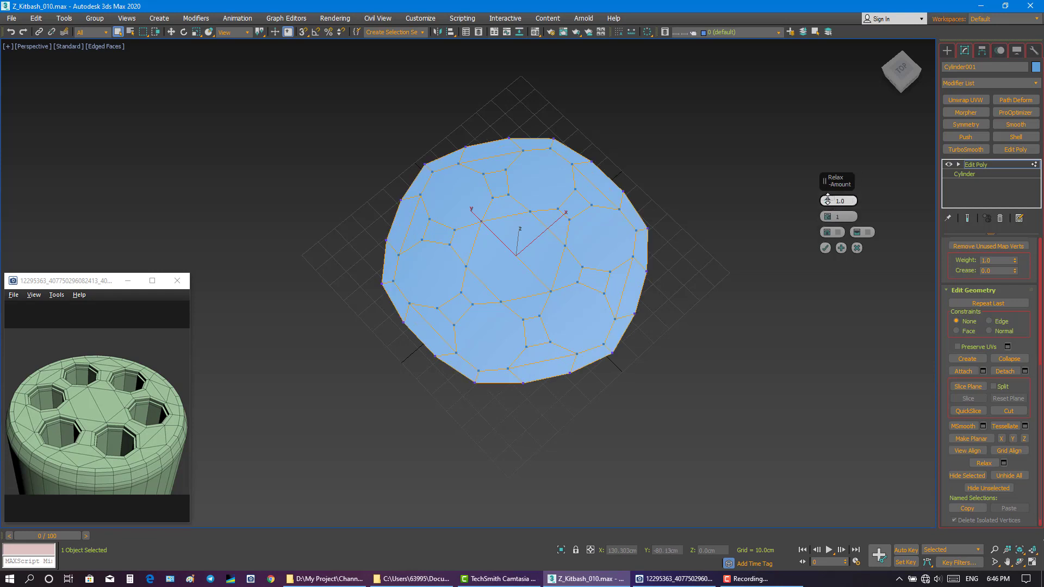
- Set Relax to an amount of 1.0 with 1 iteration and apply it to the outer vertices
right_click(827, 200)
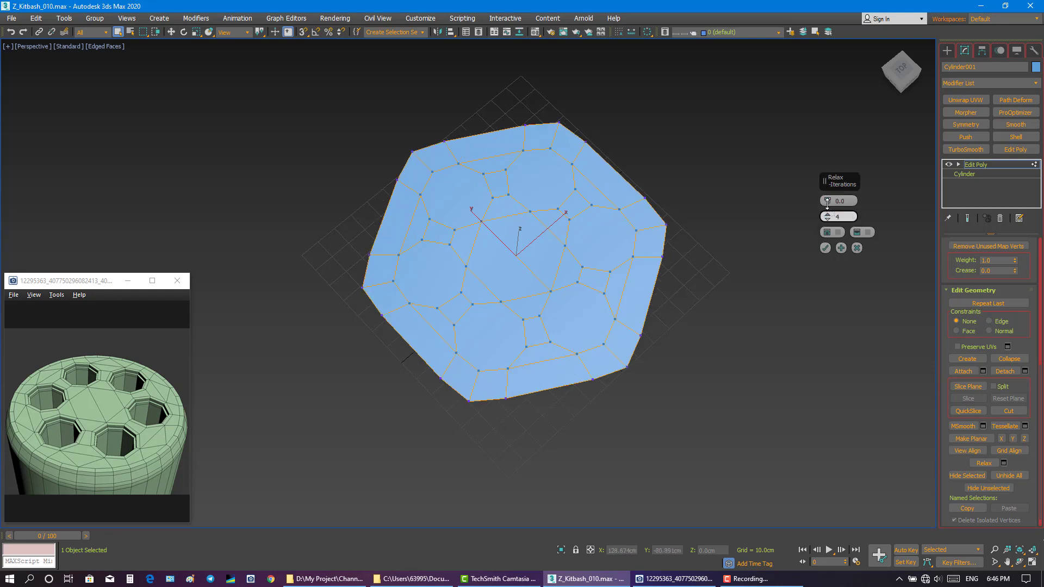
drag(826, 204, 832, 204)
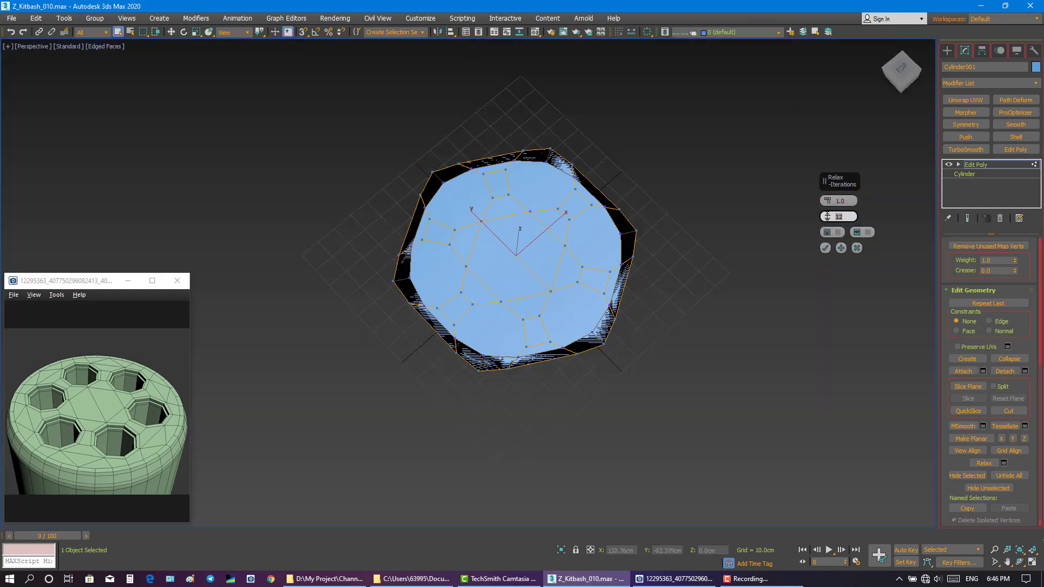
right_click(827, 217)
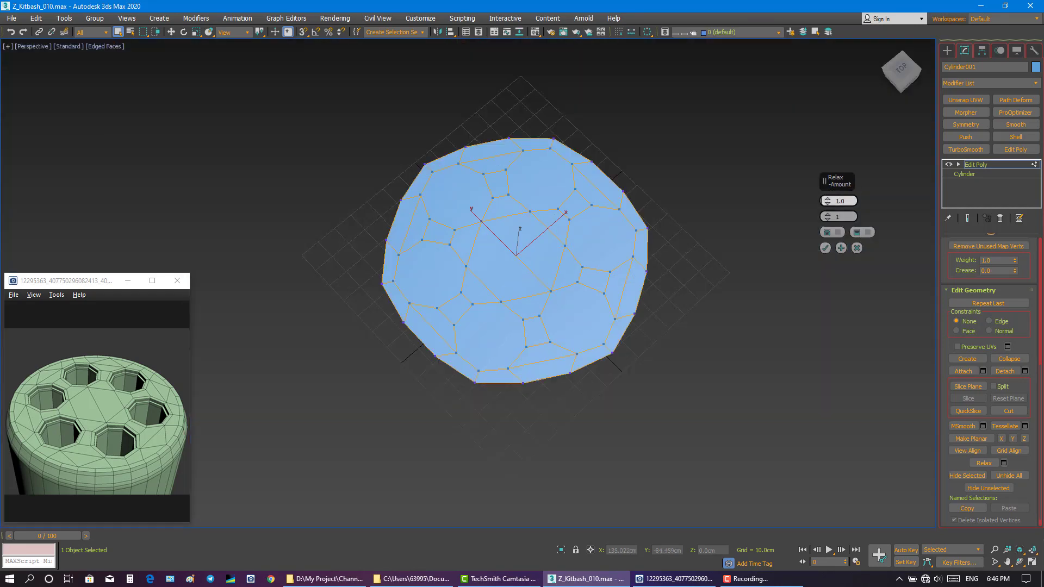
key(Return)
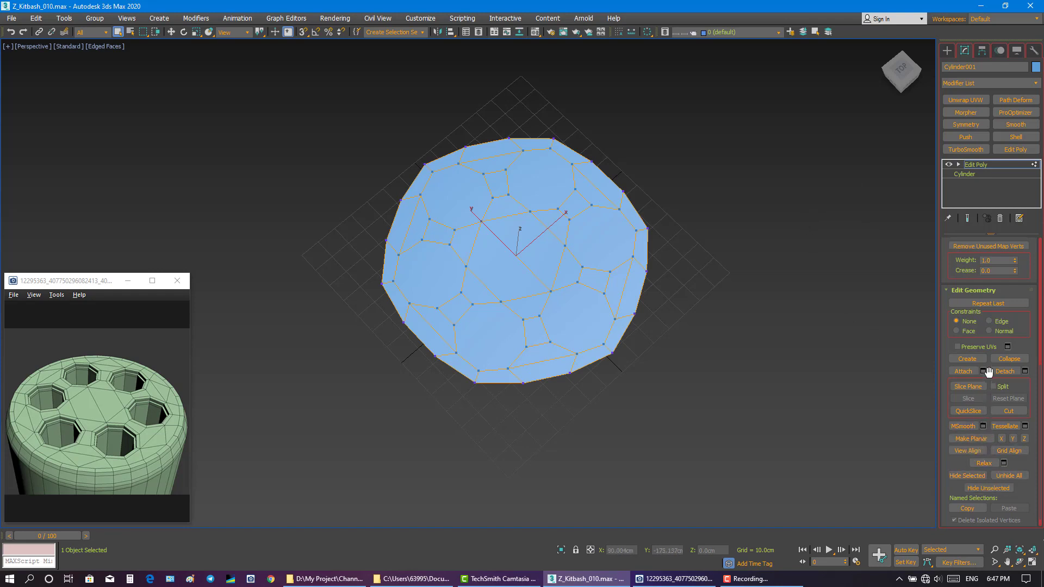
alt+middle_drag(836, 370, 837, 363)
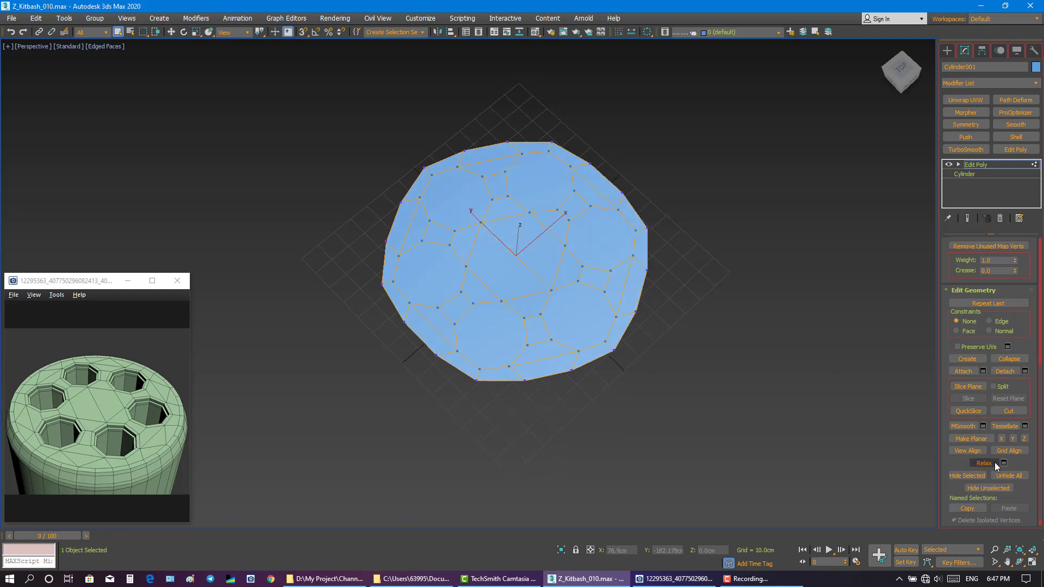
- Compare the outer vertices with Hold Boundary Points and Hold Outer Points toggled, and apply Relax with both off, amount 1.0 and 1 iteration
click(1002, 463)
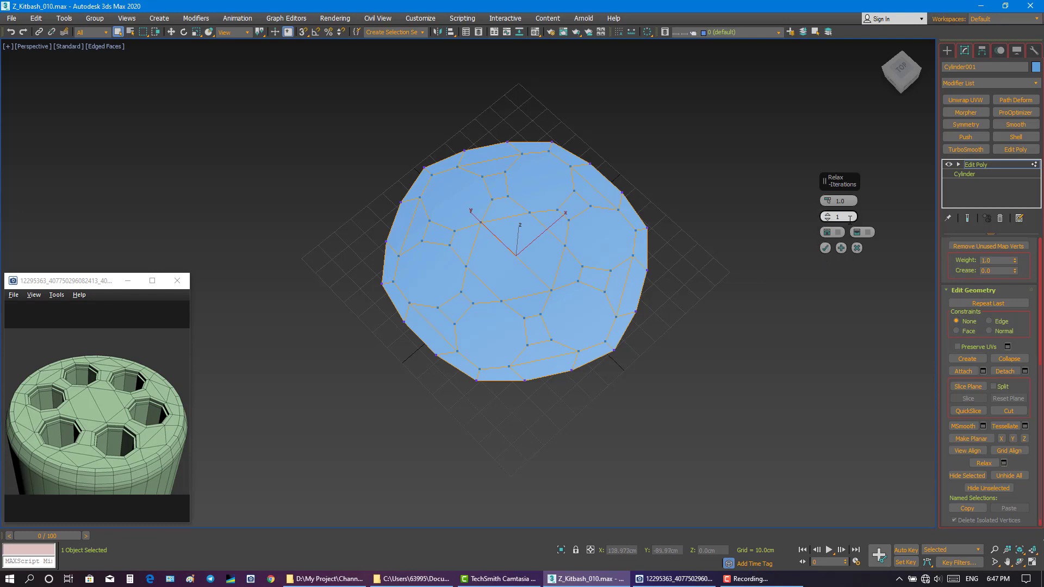
click(836, 233)
click(836, 233)
click(836, 233)
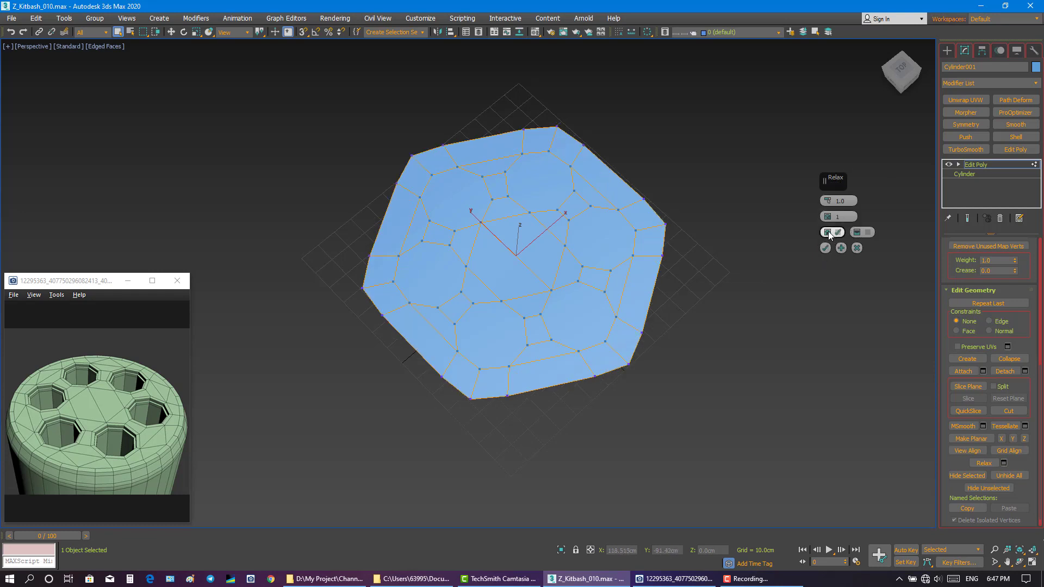
click(836, 233)
click(868, 232)
click(868, 233)
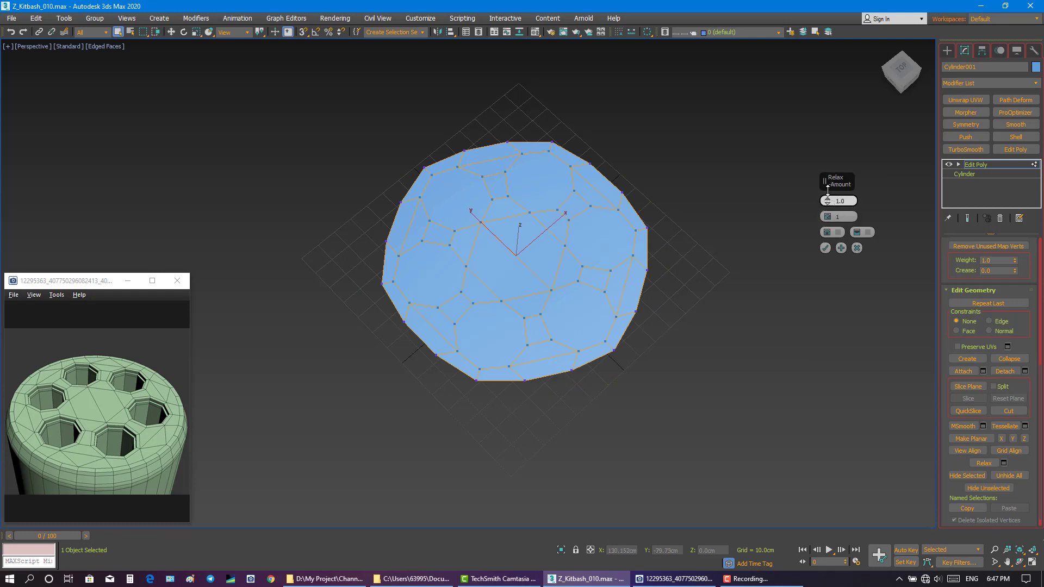
drag(826, 201, 826, 194)
click(825, 248)
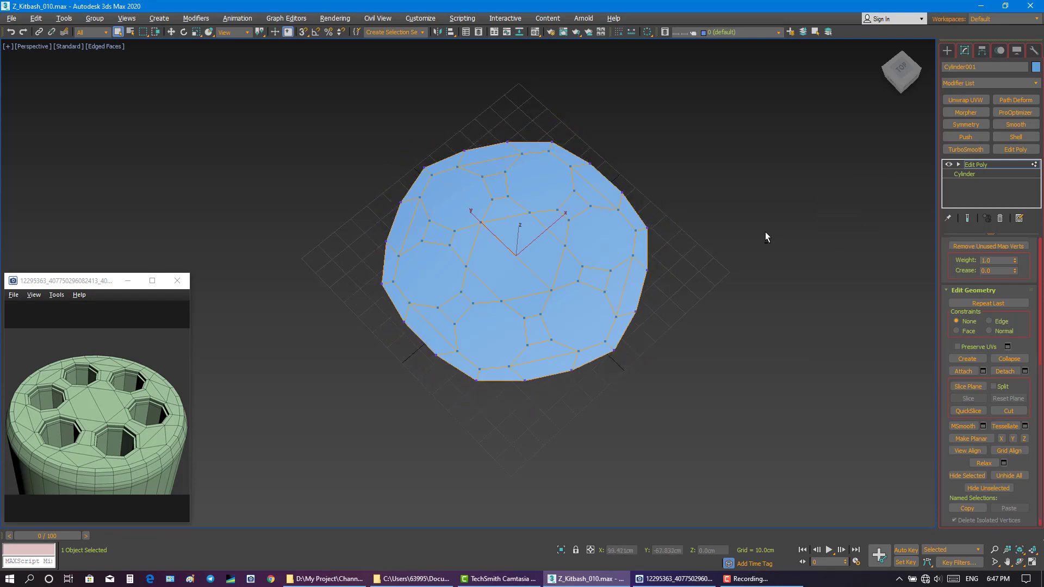
- Select the disc's outer border and convert it to a vertex selection
mouse_move(765, 232)
alt+middle_down()
mouse_move(745, 256)
mouse_move(763, 232)
alt+middle_up()
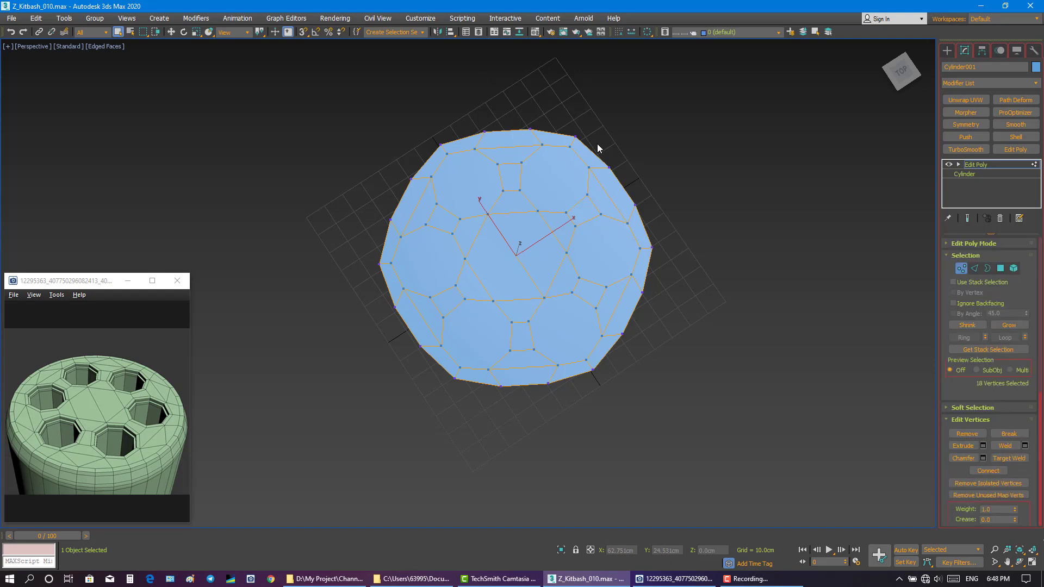
click(961, 268)
click(836, 249)
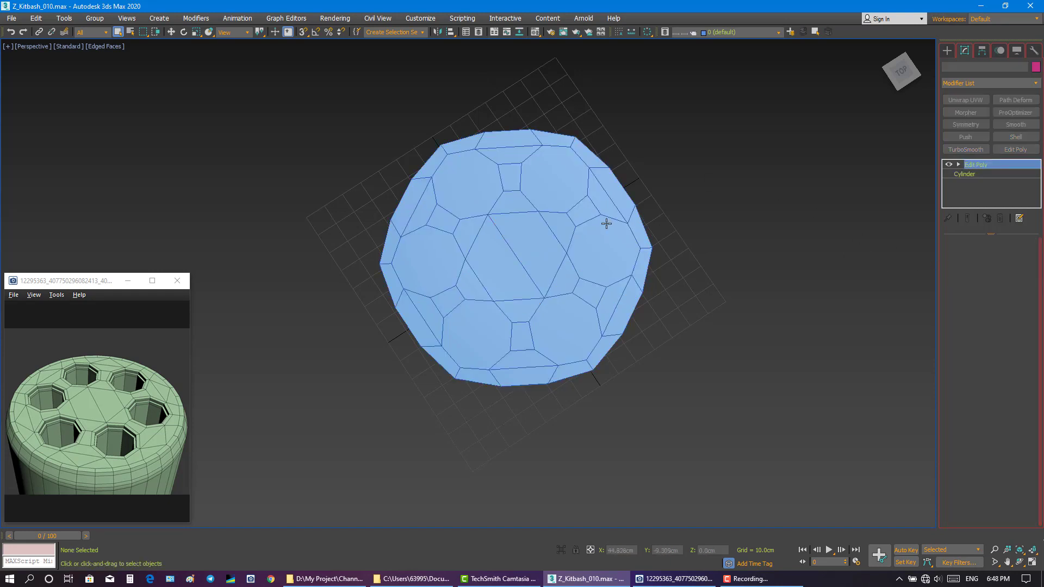
click(606, 224)
alt+middle_drag(582, 256, 539, 231)
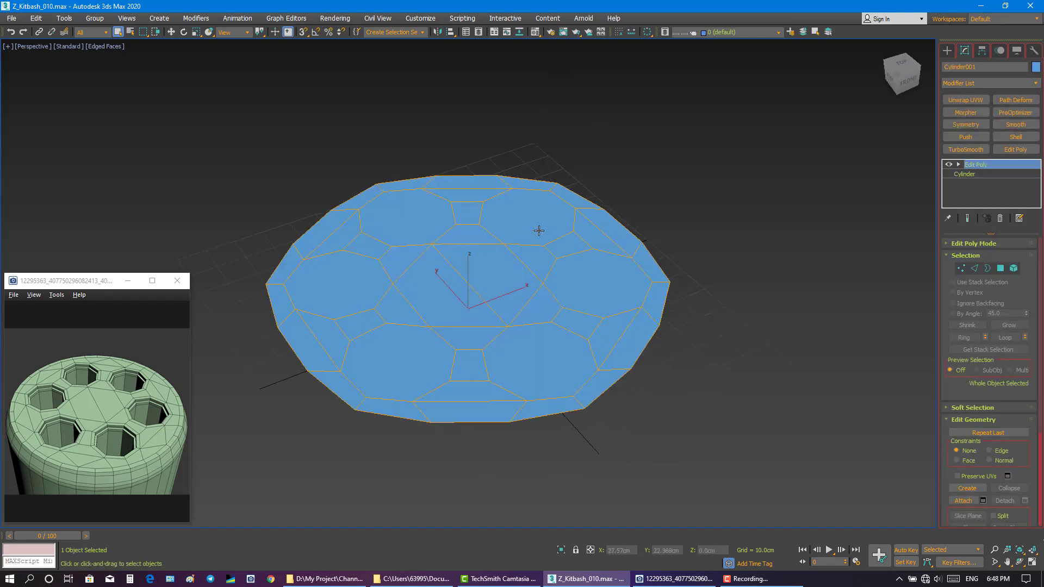
key(3)
click(660, 265)
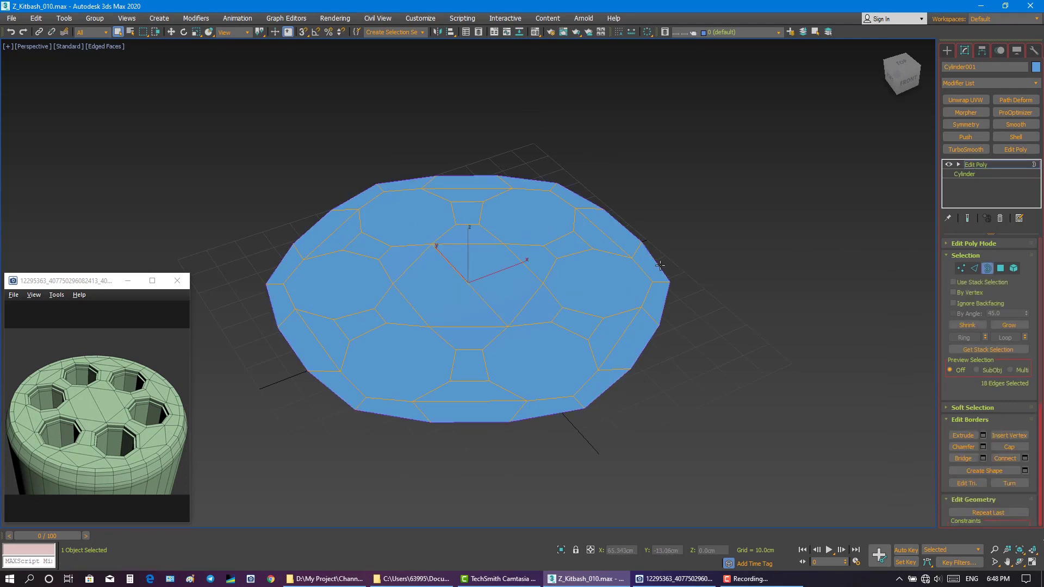
right_click(660, 266)
click(647, 201)
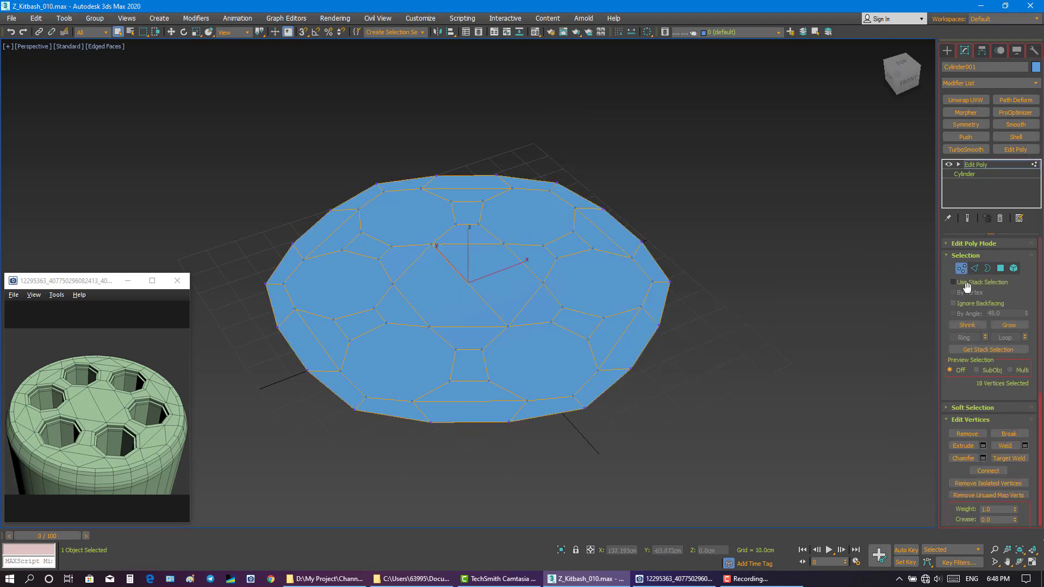
- Apply a Spherify modifier at 100 percent to the selected outer vertices
click(983, 84)
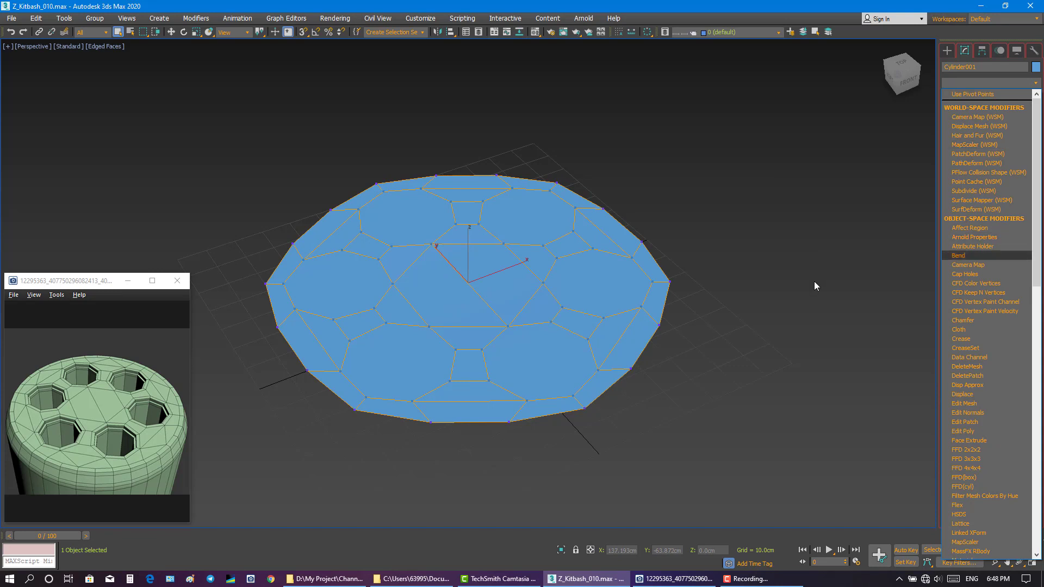
key(s)
key(s)
key(s)
key(s)
key(s)
key(s)
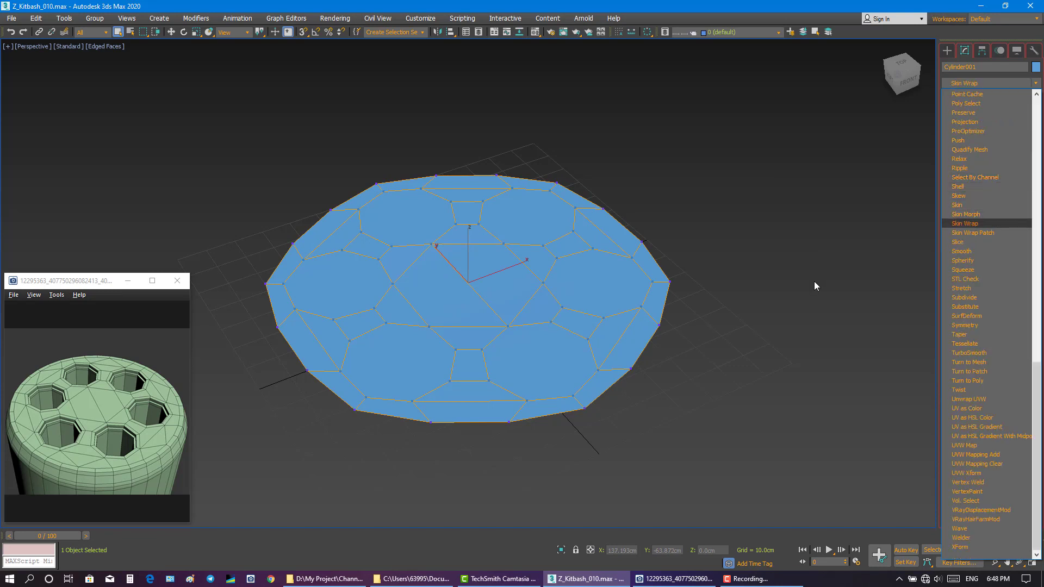
key(s)
key(s)
key(s)
key(s)
key(s)
click(978, 260)
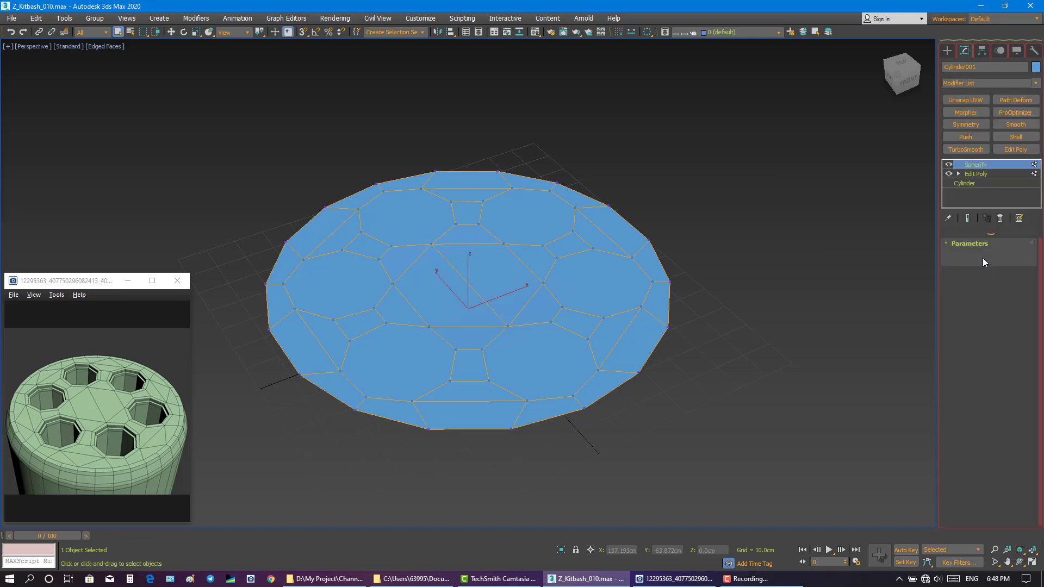
alt+middle_drag(730, 244, 920, 288)
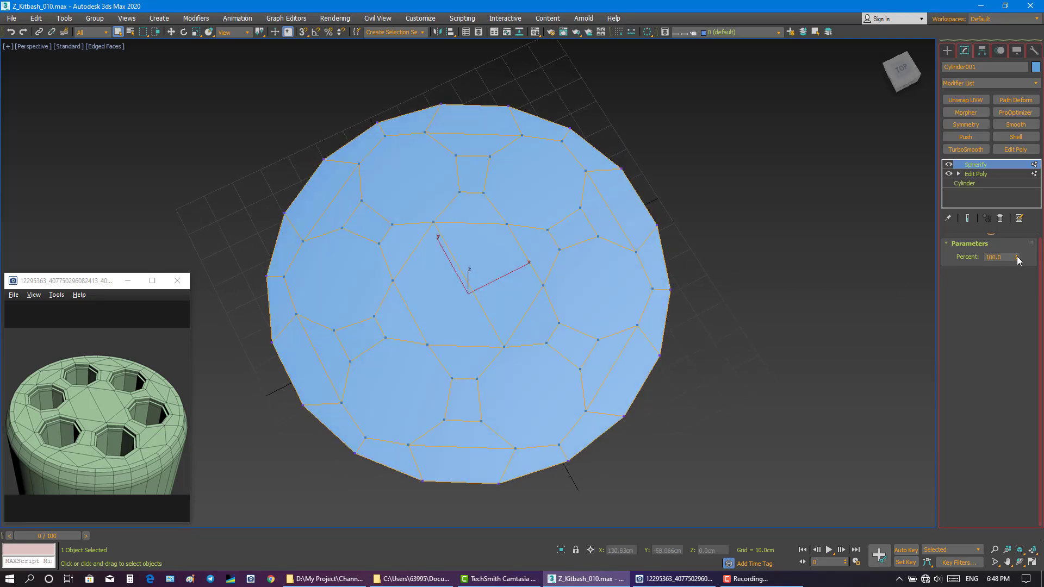
drag(1017, 257, 1015, 226)
- Collapse the modifier stack into an Editable Poly and add a new Edit Poly modifier on top
click(978, 174)
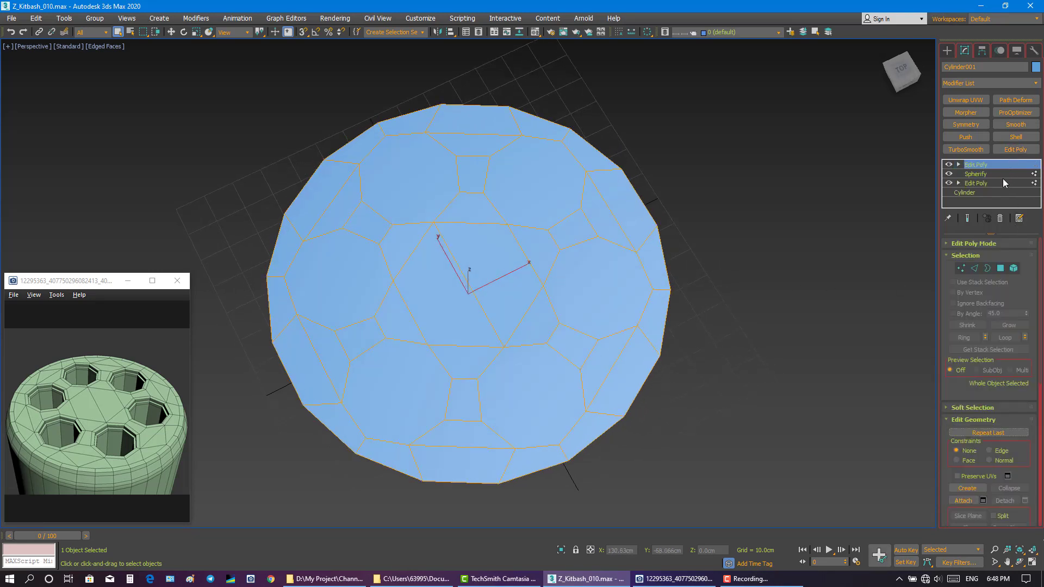
right_click(1002, 179)
click(973, 299)
click(1007, 151)
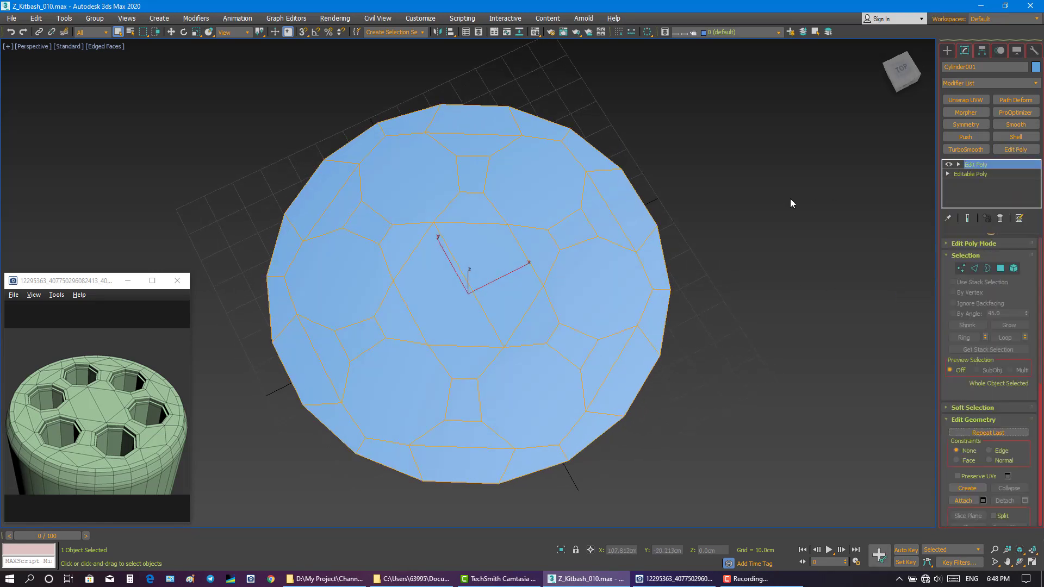
- Select the six octagonal polygons around the hexagonal centre of the disc
alt+middle_drag(625, 190, 619, 177)
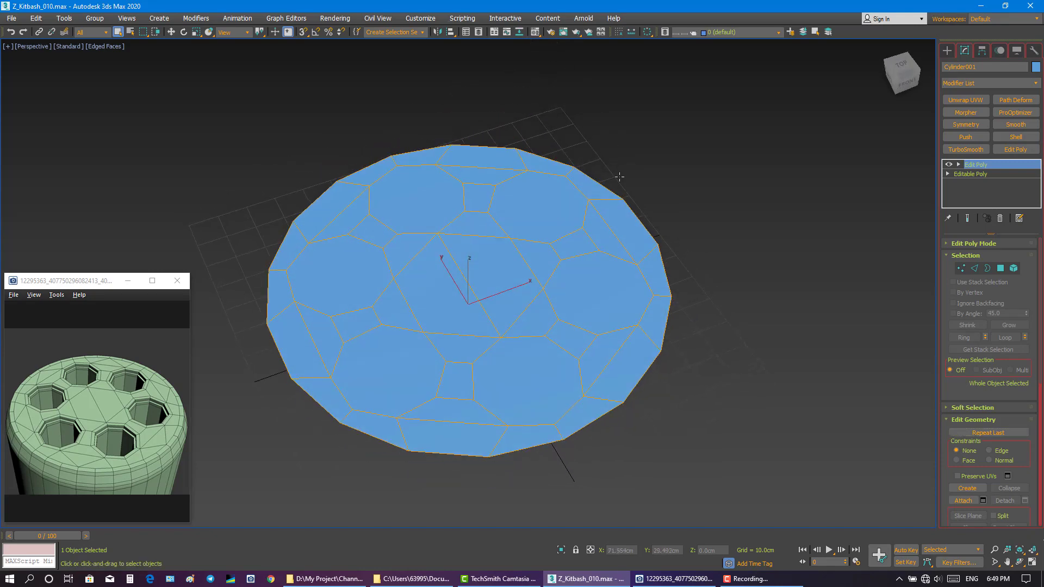
mouse_move(497, 291)
alt+middle_down()
mouse_move(518, 289)
mouse_move(492, 296)
alt+middle_up()
click(885, 50)
scroll(478, 286, down, 3)
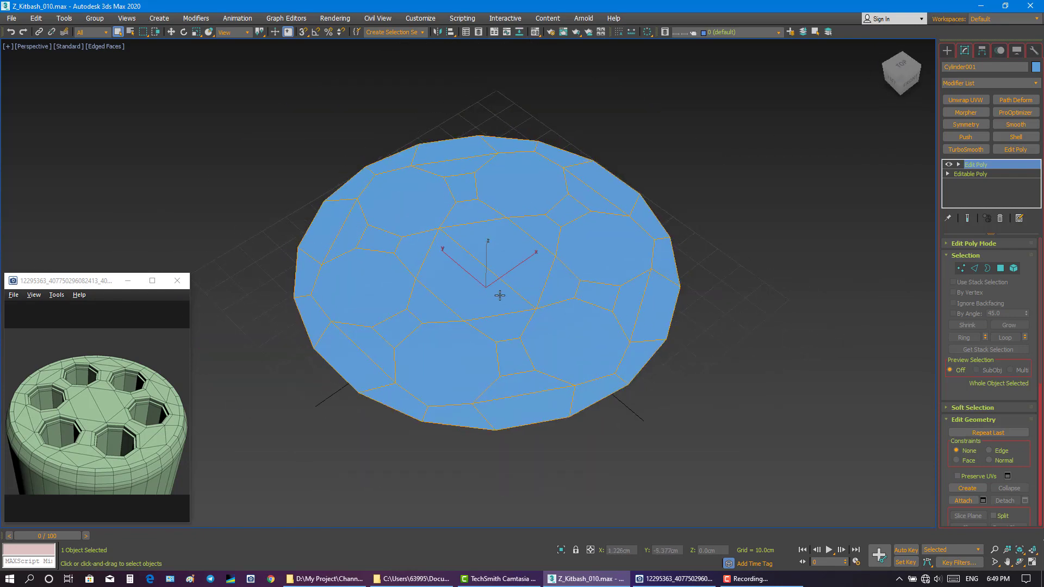
middle_drag(475, 308, 479, 308)
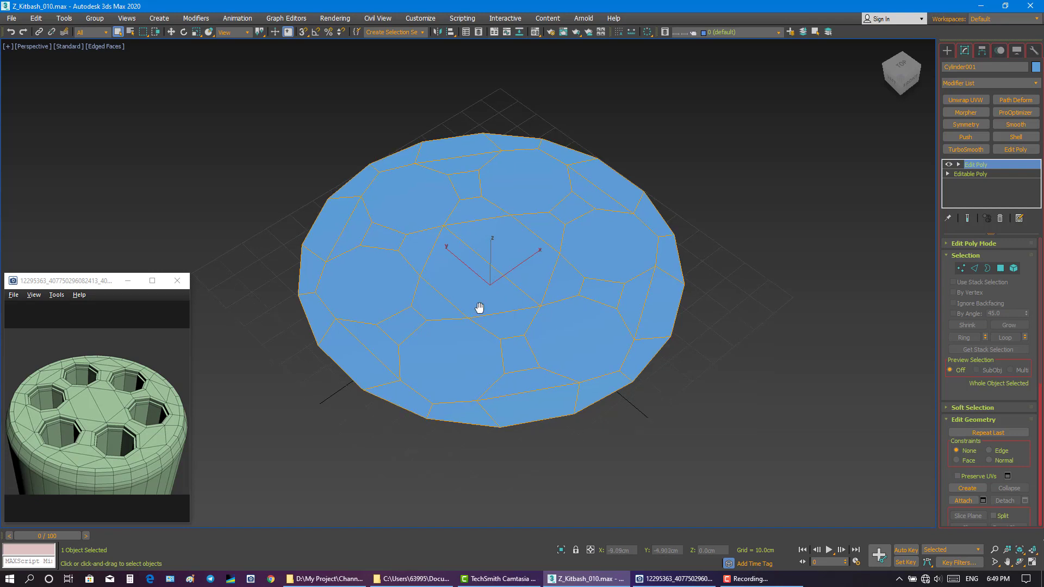
click(998, 268)
click(761, 289)
middle_drag(532, 294, 542, 286)
click(586, 339)
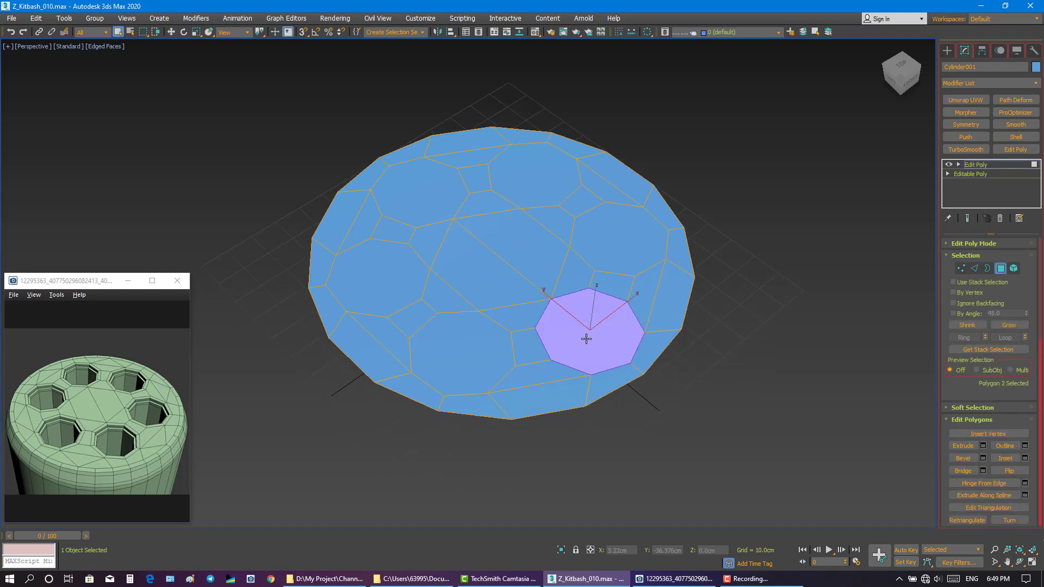
ctrl+click(478, 344)
ctrl+click(381, 277)
ctrl+click(433, 203)
ctrl+click(534, 175)
ctrl+click(612, 238)
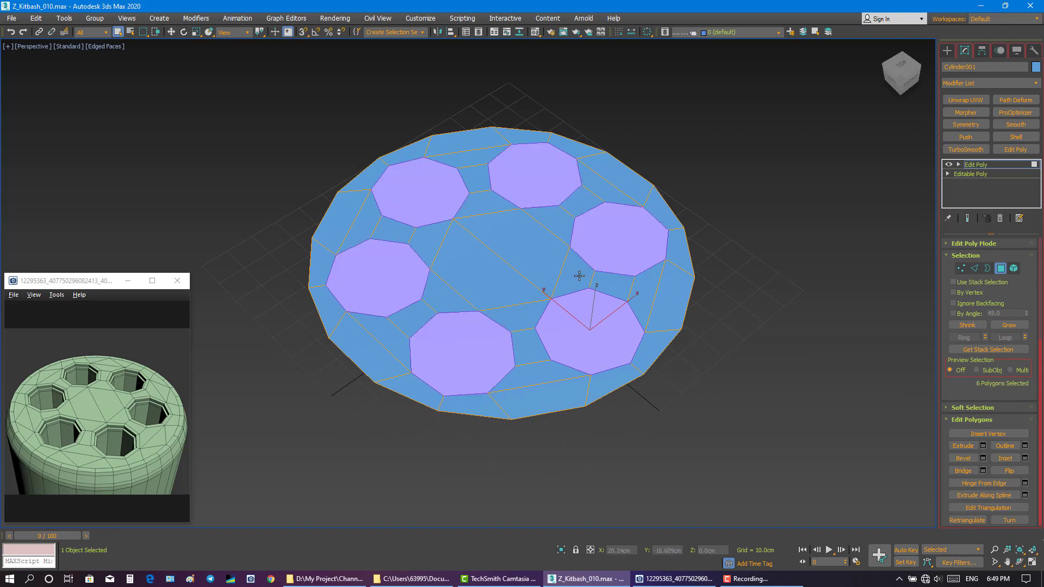
- Bevel the six octagons inward with a height of -0.772 cm and an outline of -1.447 cm
scroll(480, 299, up, 3)
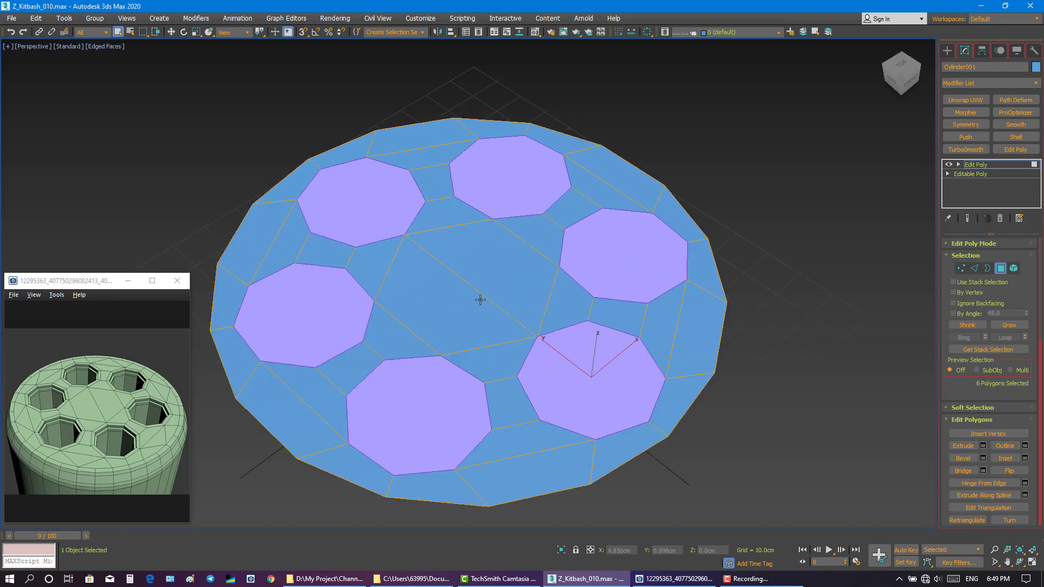
right_click(503, 294)
click(397, 333)
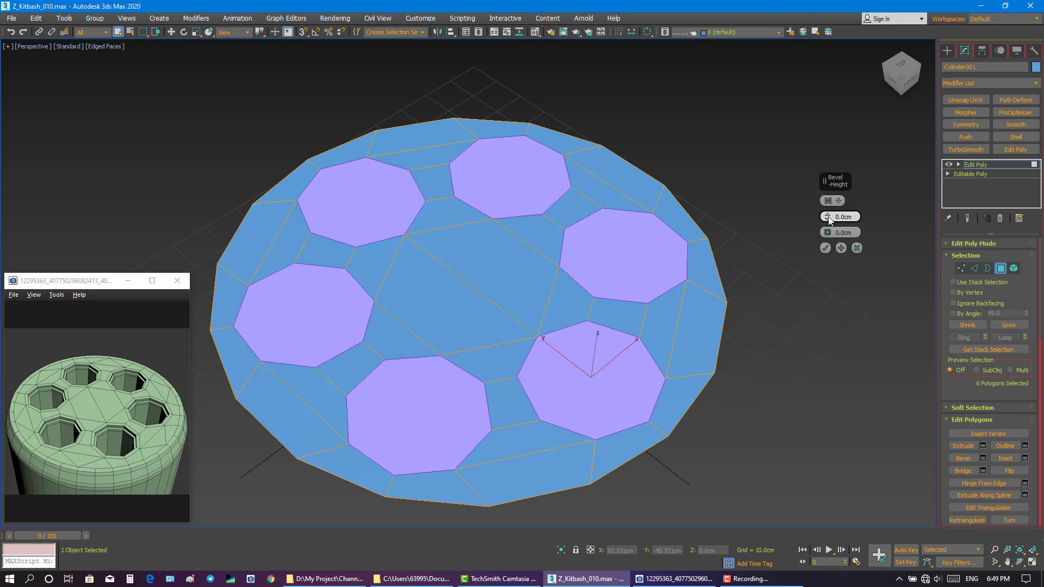
drag(828, 219, 827, 219)
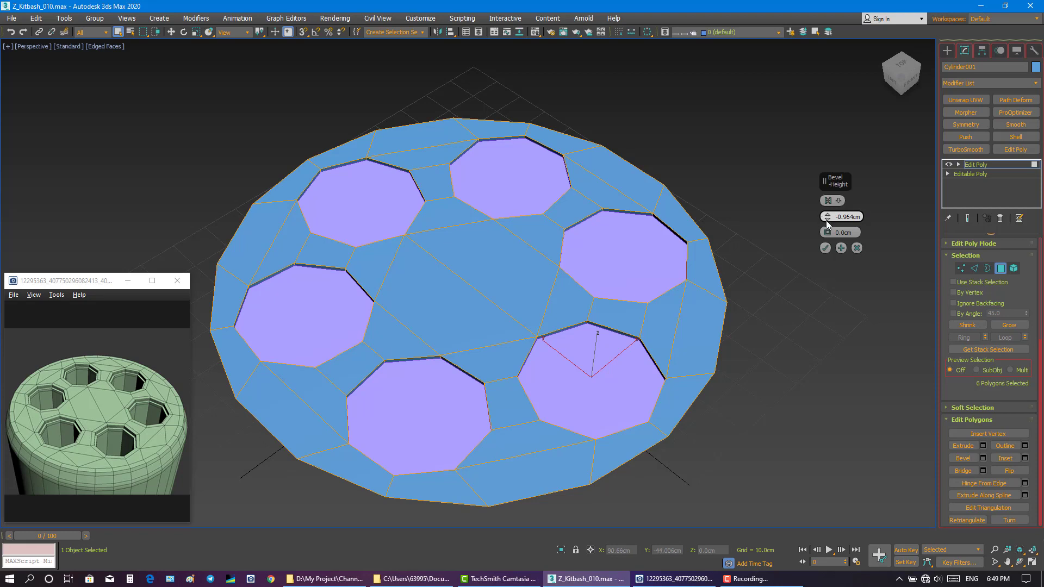
drag(827, 233, 827, 218)
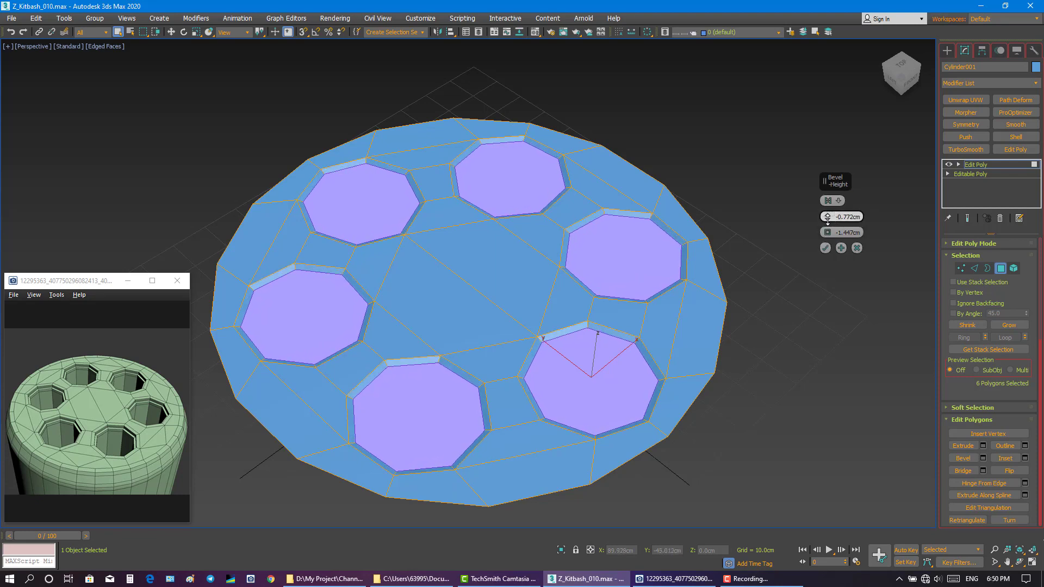
- Sink the octagons straight down with another bevel, using a height of -2.604 cm and an outline of 0 cm
right_click(828, 218)
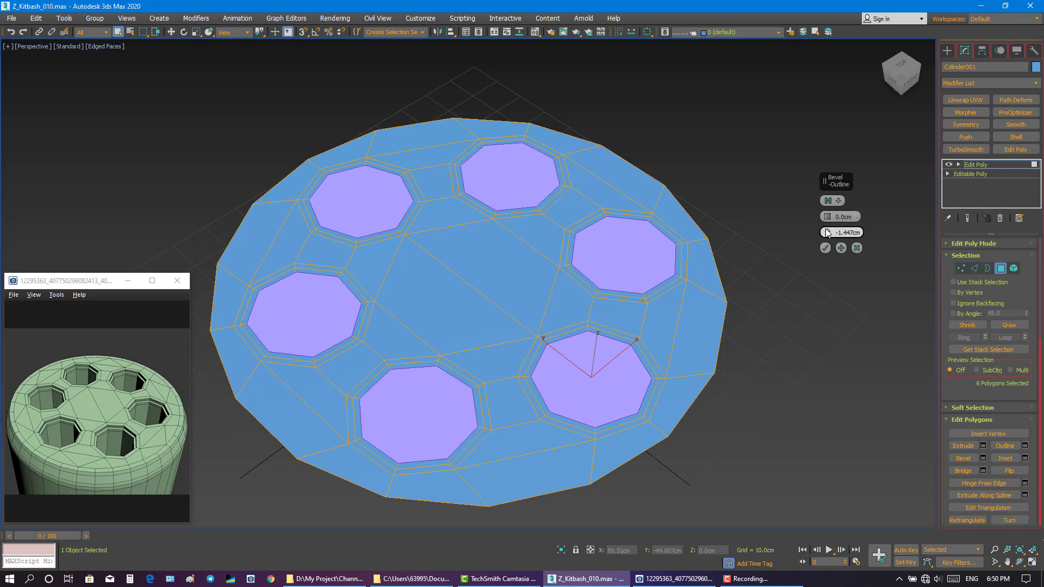
right_click(829, 234)
drag(828, 219, 826, 228)
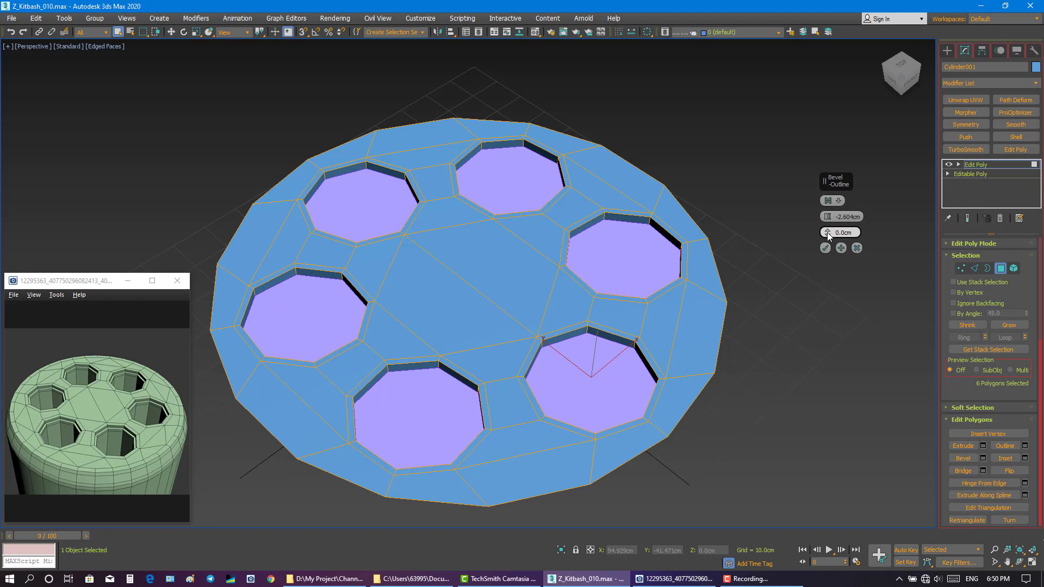
click(841, 248)
- Bevel a flat inner ledge in each hole and deepen the holes with a height of about -5.786 cm and an outline of 0 cm
right_click(828, 217)
mouse_move(827, 229)
mouse_down()
mouse_move(829, 219)
mouse_move(825, 269)
mouse_move(827, 221)
mouse_move(828, 249)
mouse_up()
click(841, 248)
right_click(827, 232)
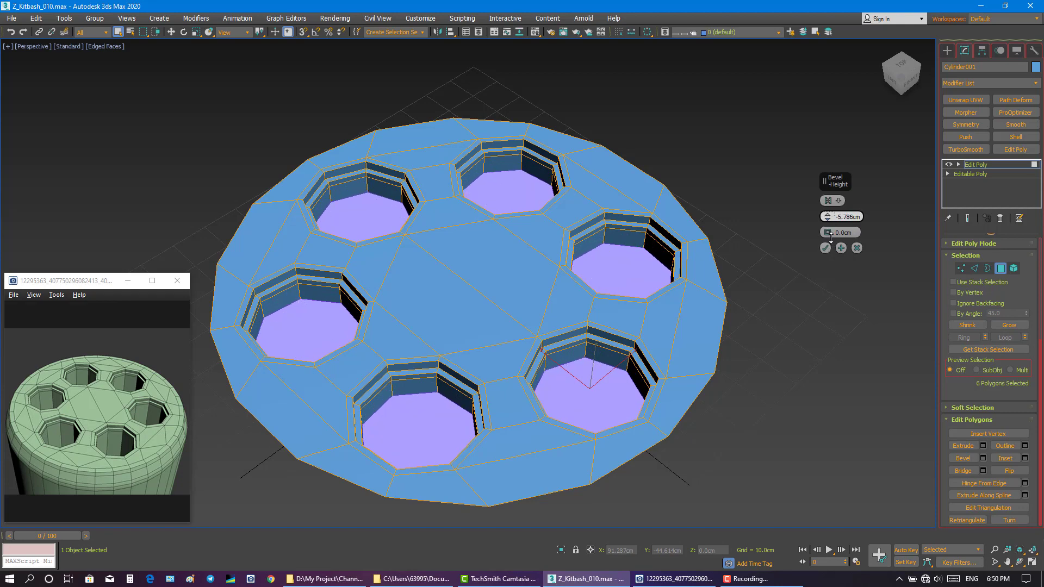
click(825, 247)
- Add a TurboSmooth modifier to the disc with holes, raise its iterations and preview the smoothed surface without edges
alt+middle_drag(639, 235, 598, 223)
scroll(598, 223, up, 2)
scroll(599, 223, down, 3)
click(1000, 268)
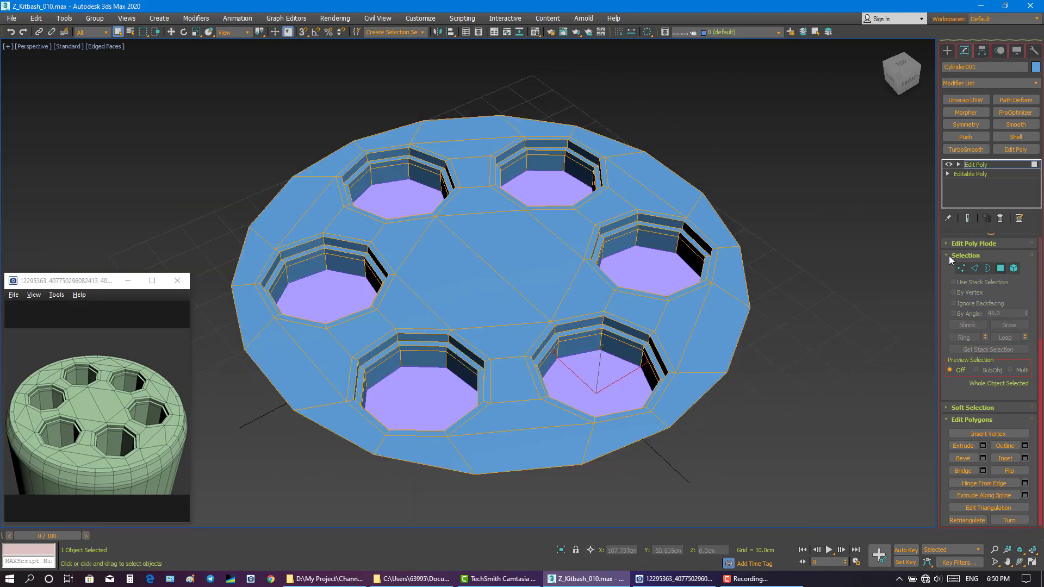
click(758, 218)
alt+middle_drag(734, 209, 712, 237)
scroll(639, 222, down, 4)
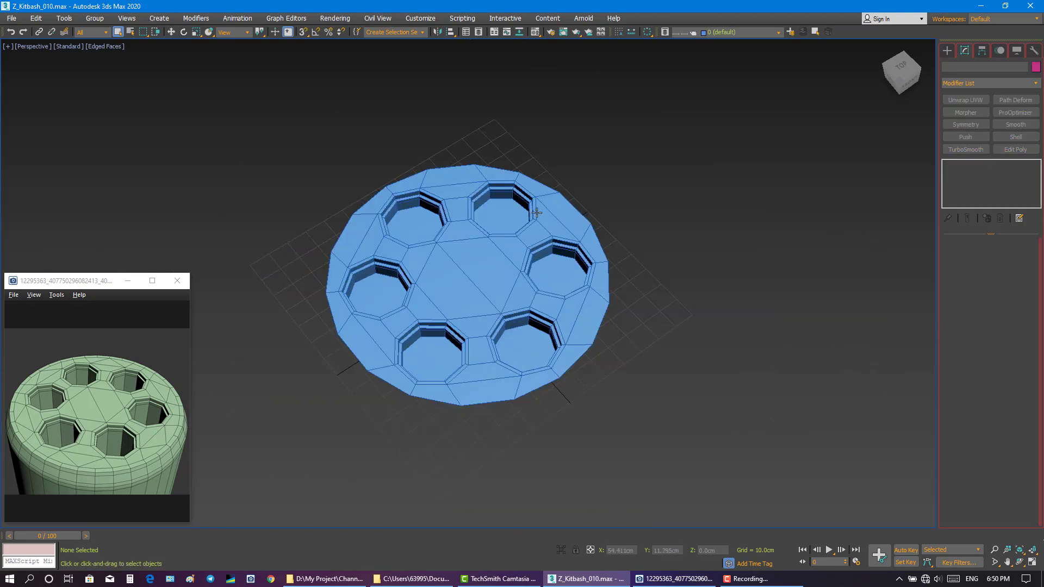
click(478, 243)
scroll(479, 242, up, 3)
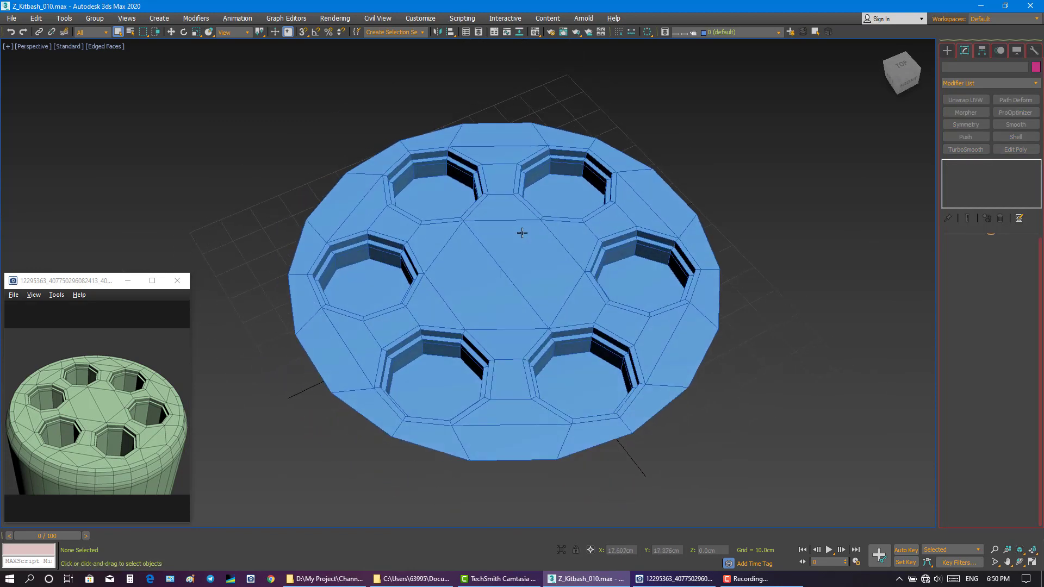
click(965, 149)
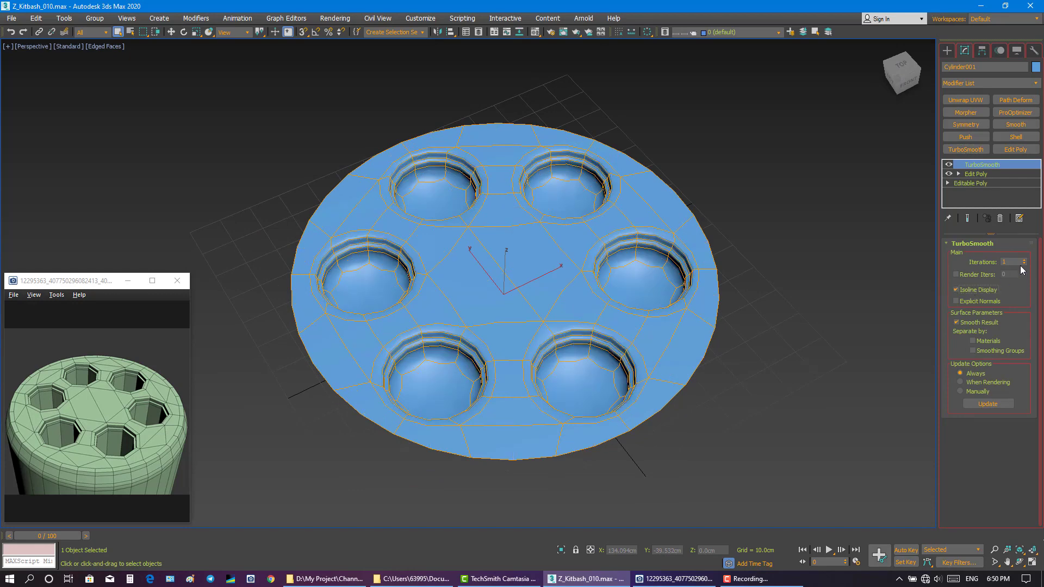
click(919, 262)
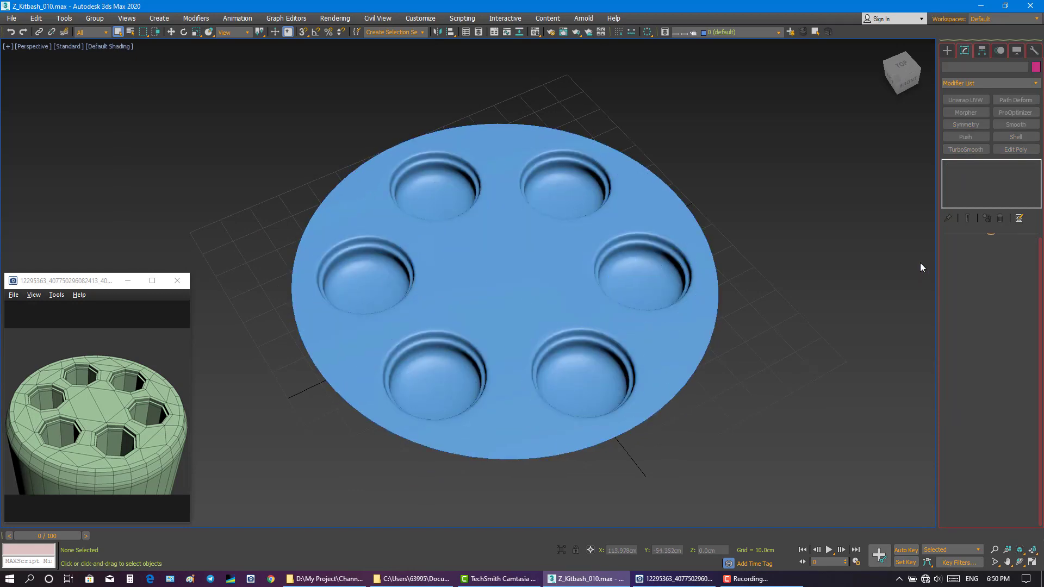
- Return to the Edit Poly modifier with TurboSmooth switched off and inset the six hole-floor polygons by about 0.675 cm
key(ctrl+z)
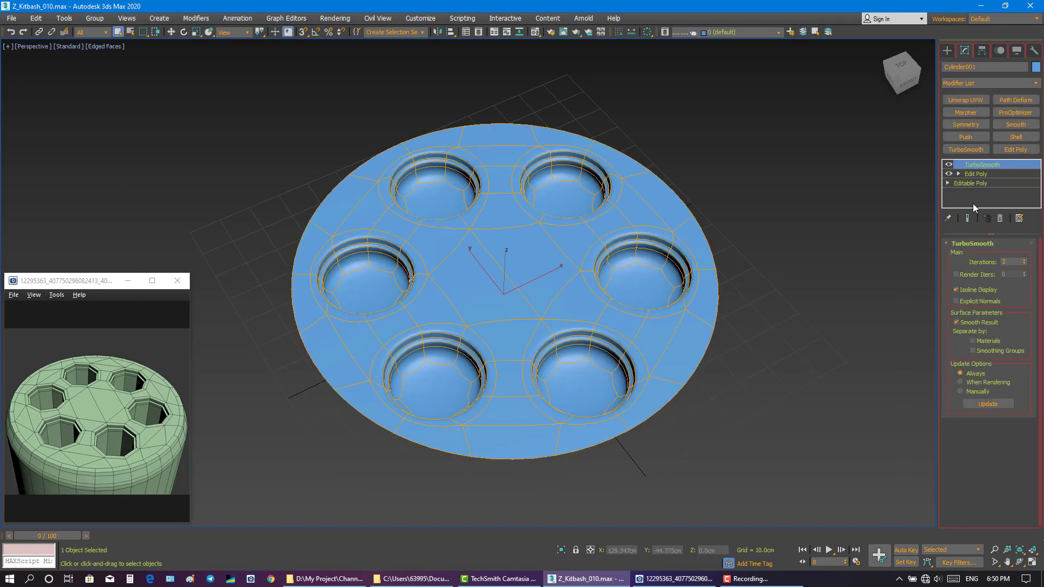
click(949, 165)
click(994, 173)
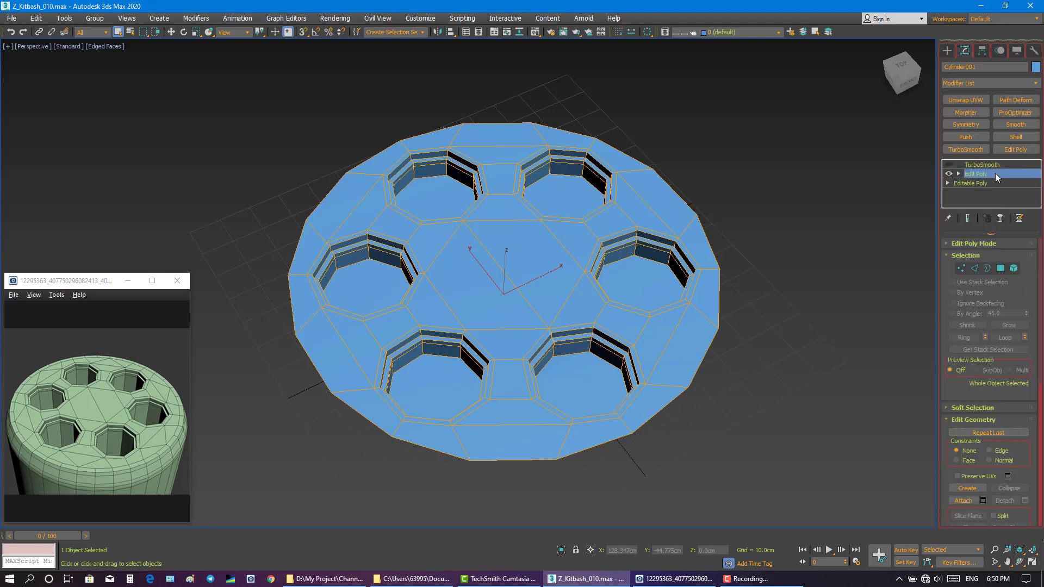
click(1000, 268)
right_click(625, 259)
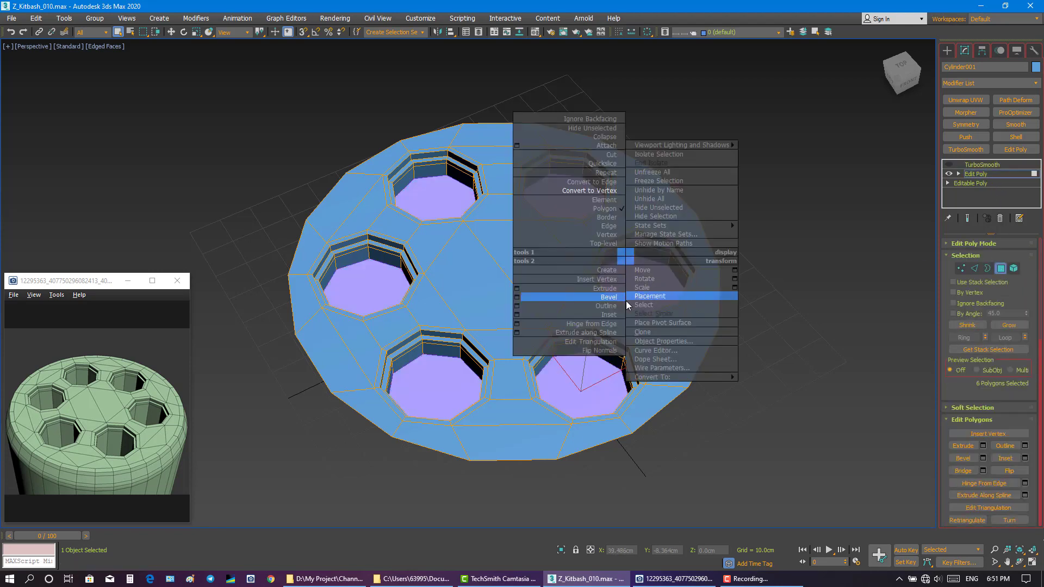
click(565, 314)
drag(824, 217, 826, 210)
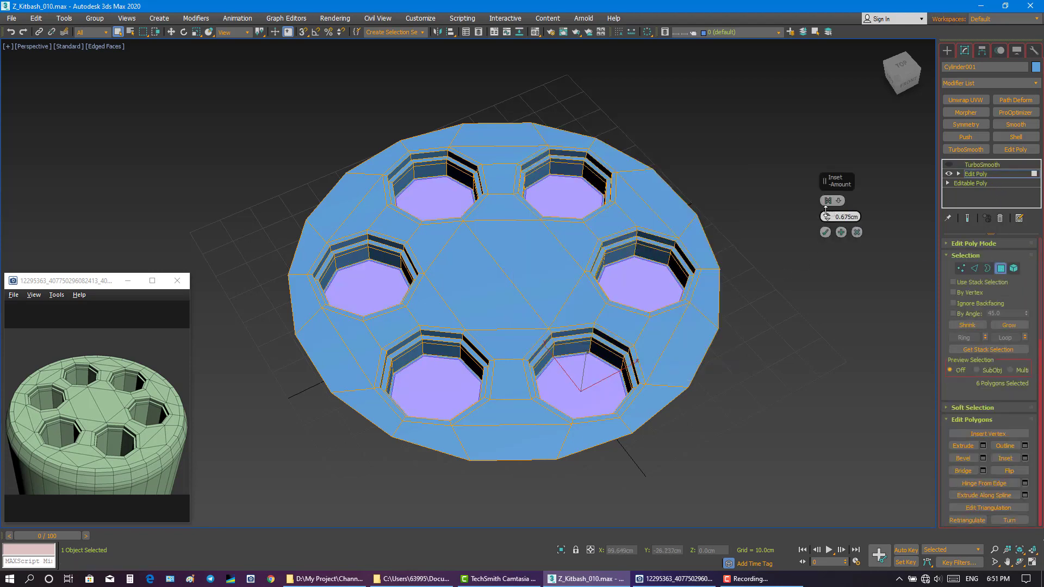
click(825, 233)
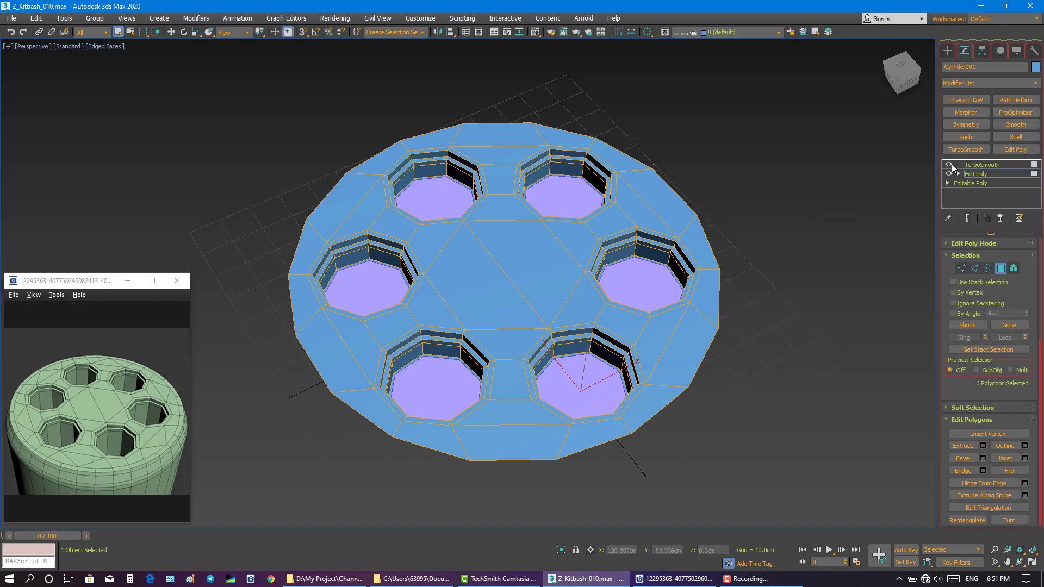
- Preview the inset with the end result shown and hidden, and grow the floor selection to include the inset rings
click(967, 221)
click(967, 220)
click(967, 220)
click(967, 220)
alt+middle_drag(640, 215, 621, 151)
click(1008, 326)
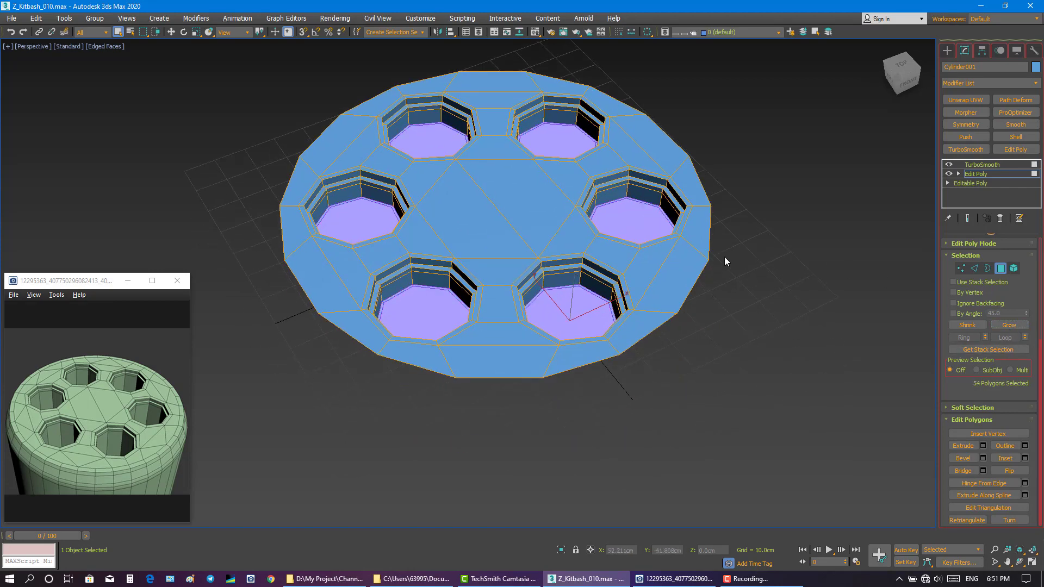
- Move the selected hole floors straight down to turn the holes into deep octagonal tubes
key(v)
key(Escape)
key(w)
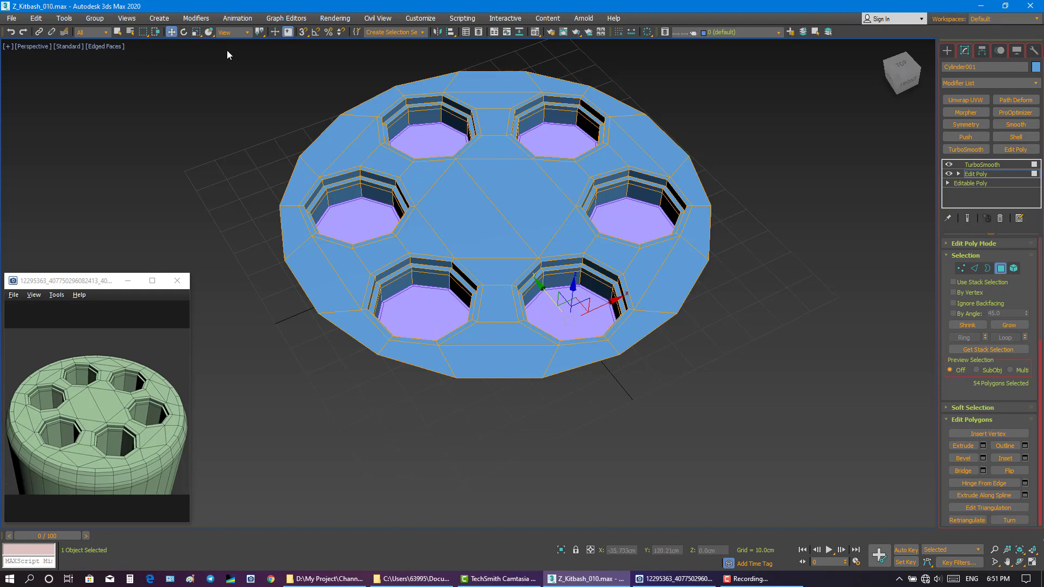
alt+middle_drag(571, 284, 573, 275)
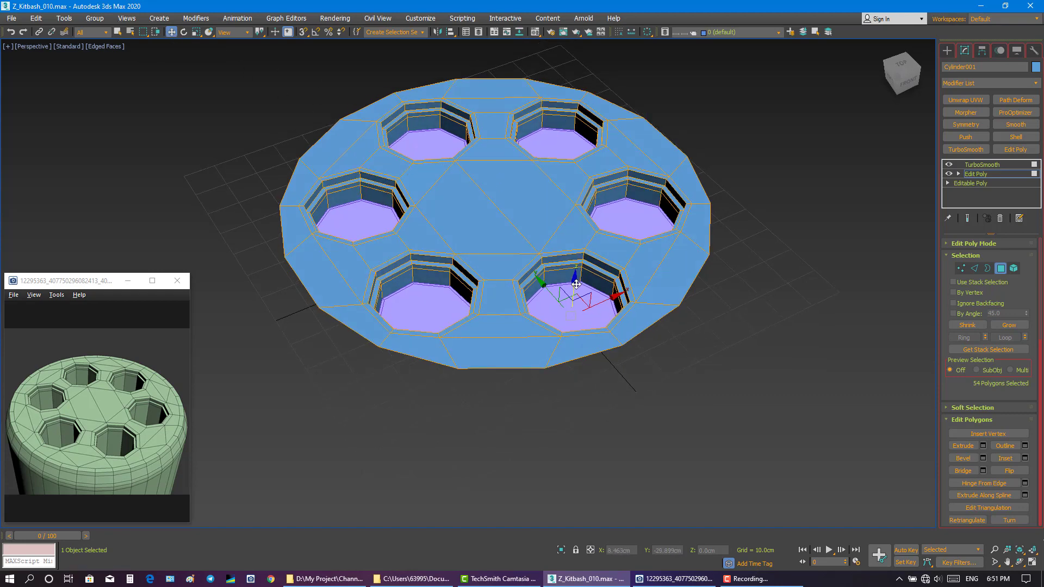
drag(576, 284, 575, 350)
scroll(558, 301, down, 4)
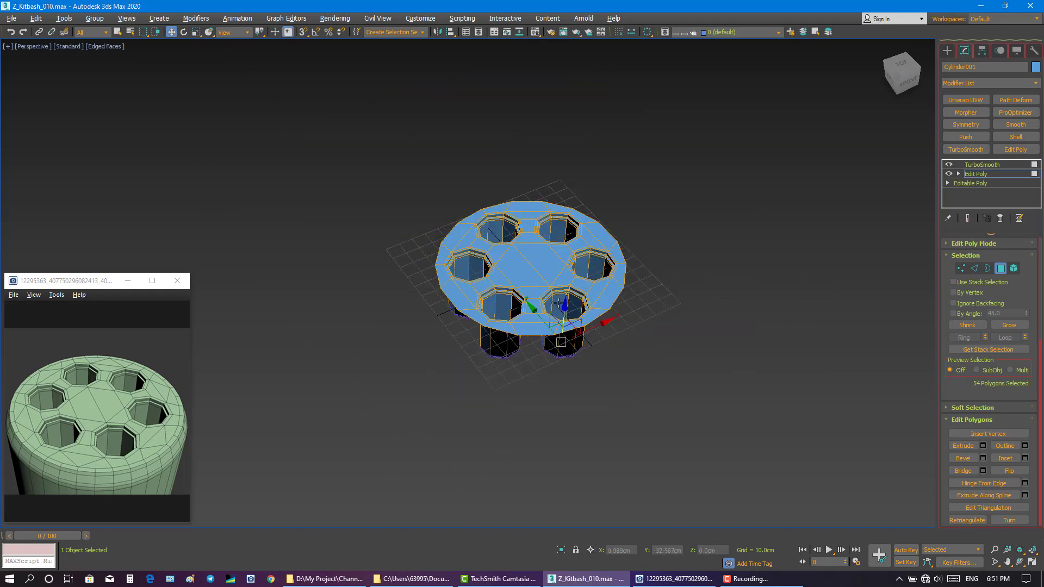
alt+middle_drag(558, 302, 568, 251)
scroll(557, 286, up, 5)
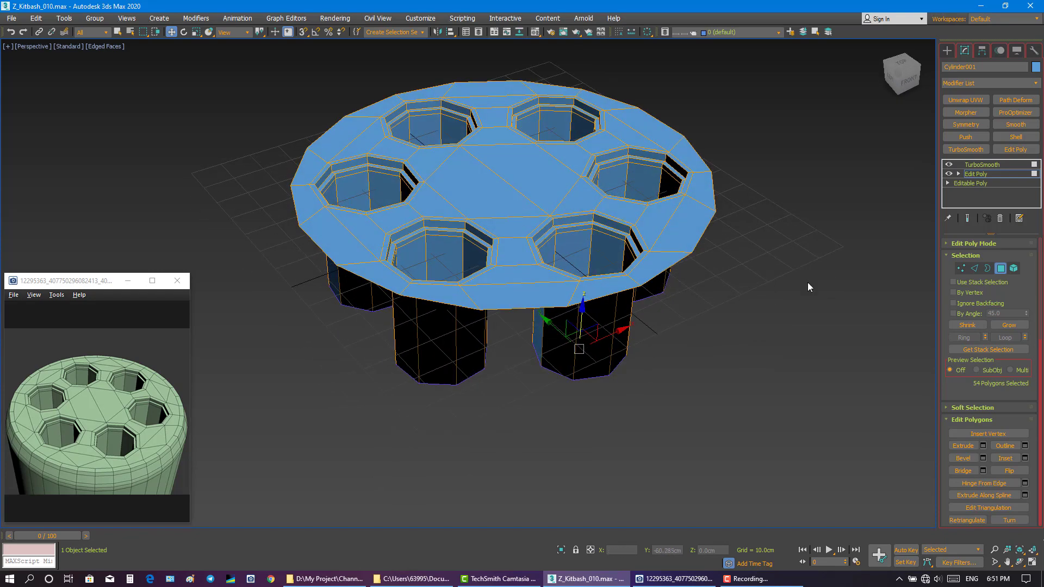
- Extend the disc's outer border straight down into a side wall and align its lower edge with the tube bottoms
click(987, 269)
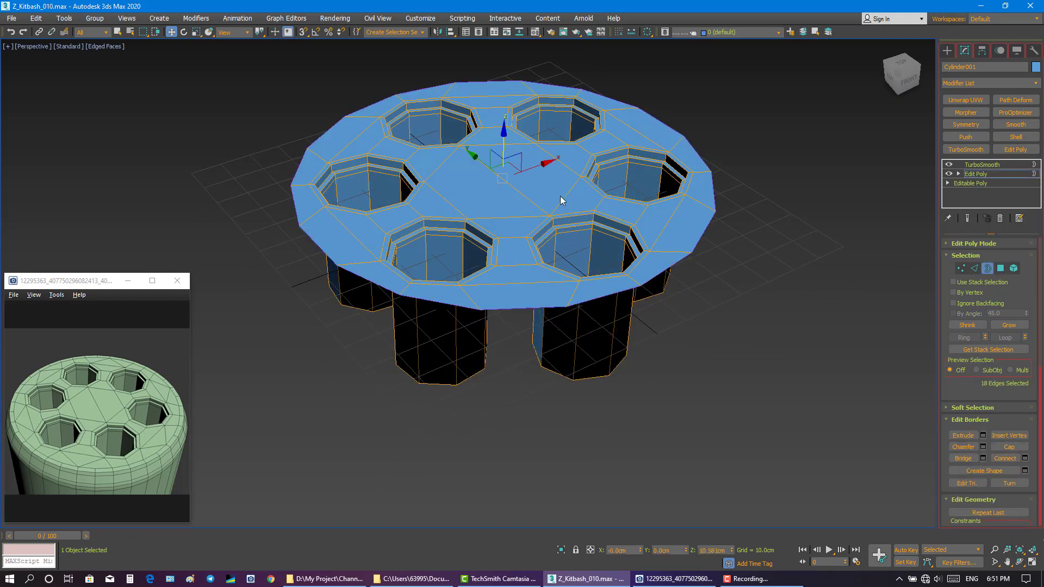
shift+drag(507, 152, 506, 233)
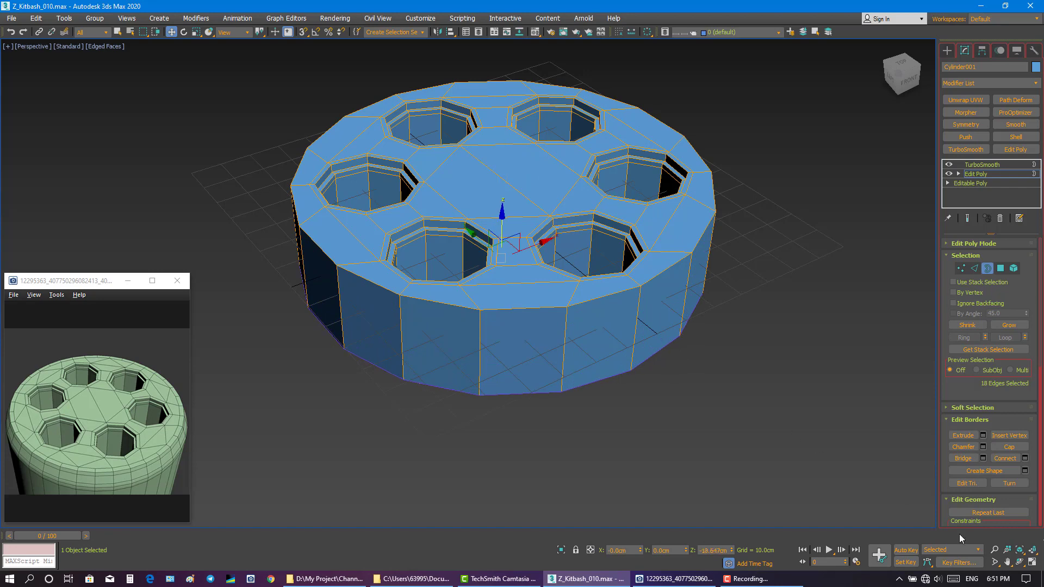
click(1031, 564)
scroll(680, 165, up, 3)
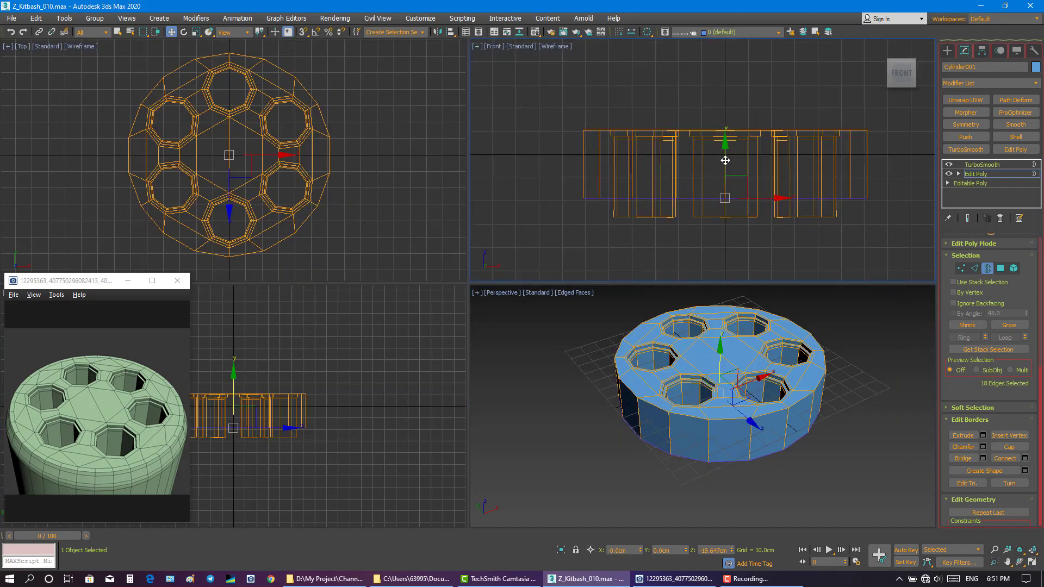
drag(725, 174, 725, 193)
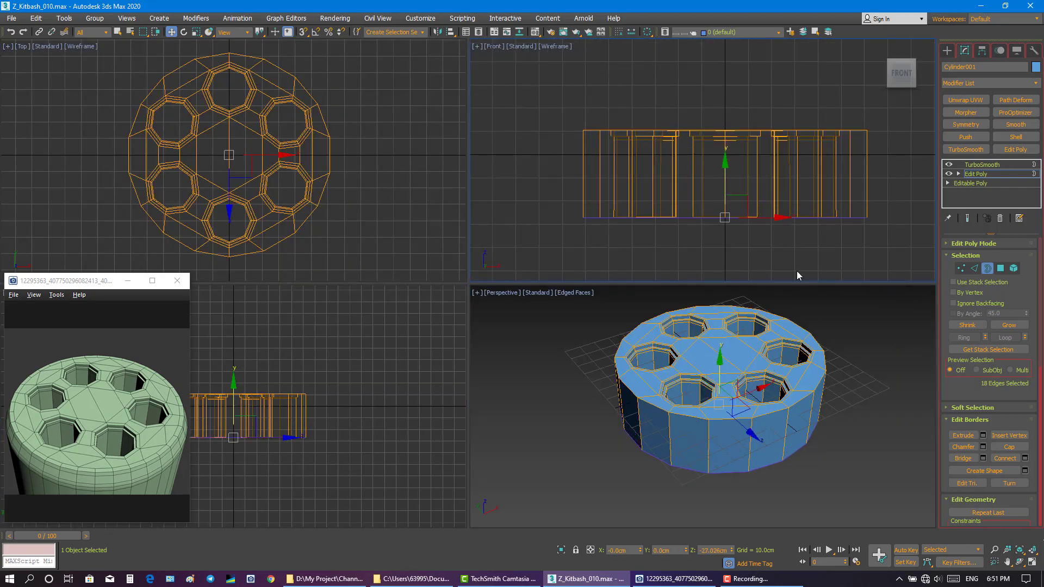
click(989, 268)
- Examine the smoothed cylinder and its rounded outer rim from several angles
alt+middle_drag(864, 413, 853, 447)
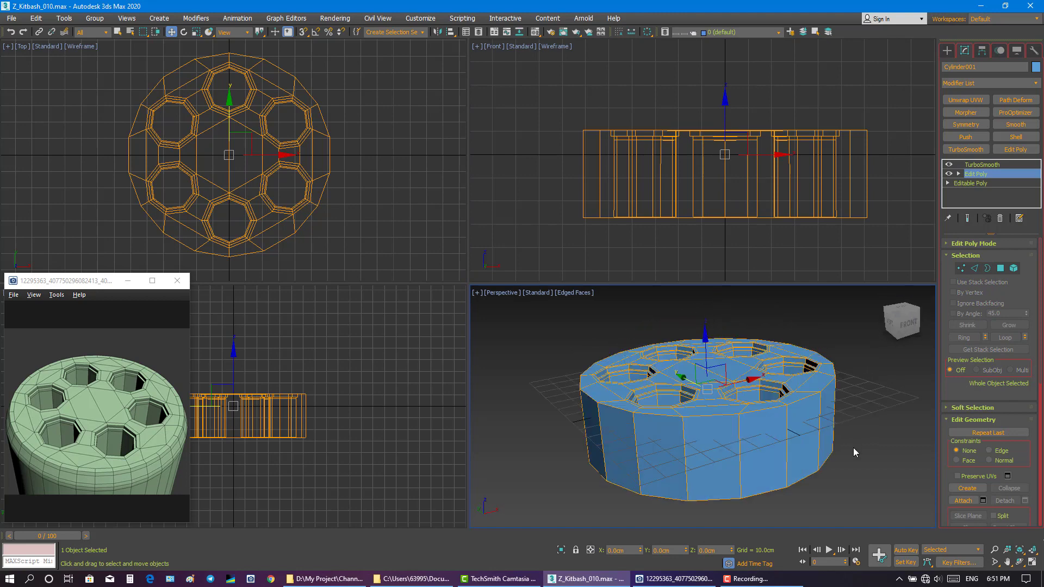
scroll(853, 448, up, 1)
key(q)
click(902, 477)
click(1032, 549)
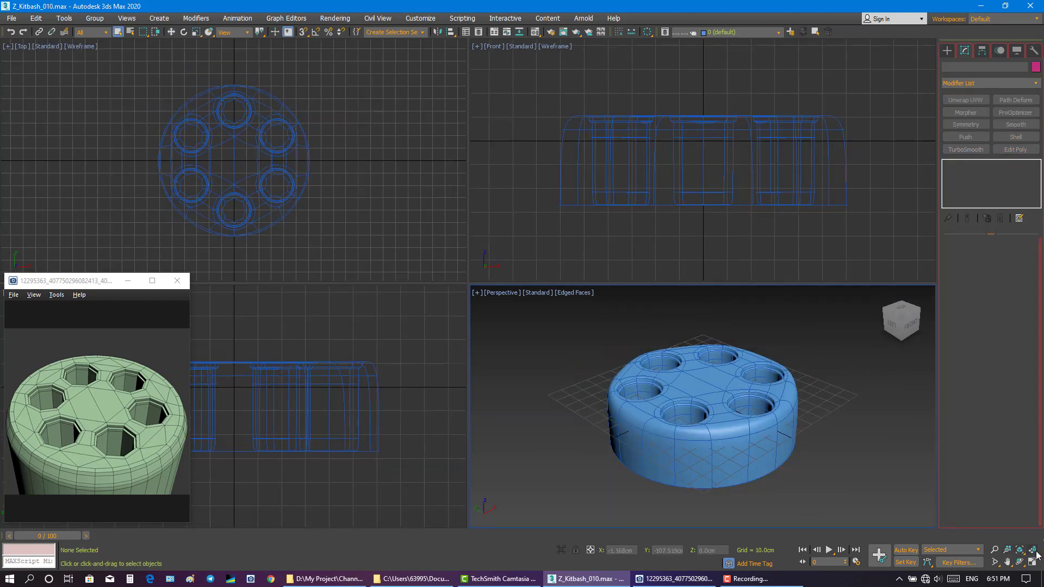
key(alt+w)
alt+middle_drag(636, 257, 686, 261)
- Raise the whole cylinder about 27.26 cm in Z so its base rests on the grid, and deselect it
click(608, 266)
key(w)
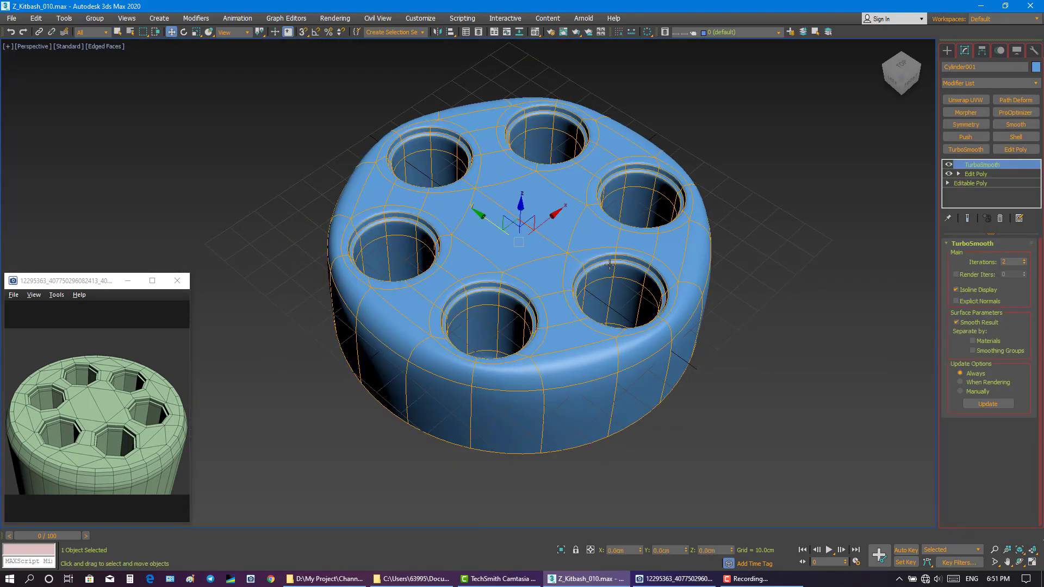
alt+middle_drag(577, 241, 521, 201)
drag(522, 201, 608, 151)
alt+middle_drag(607, 152, 915, 419)
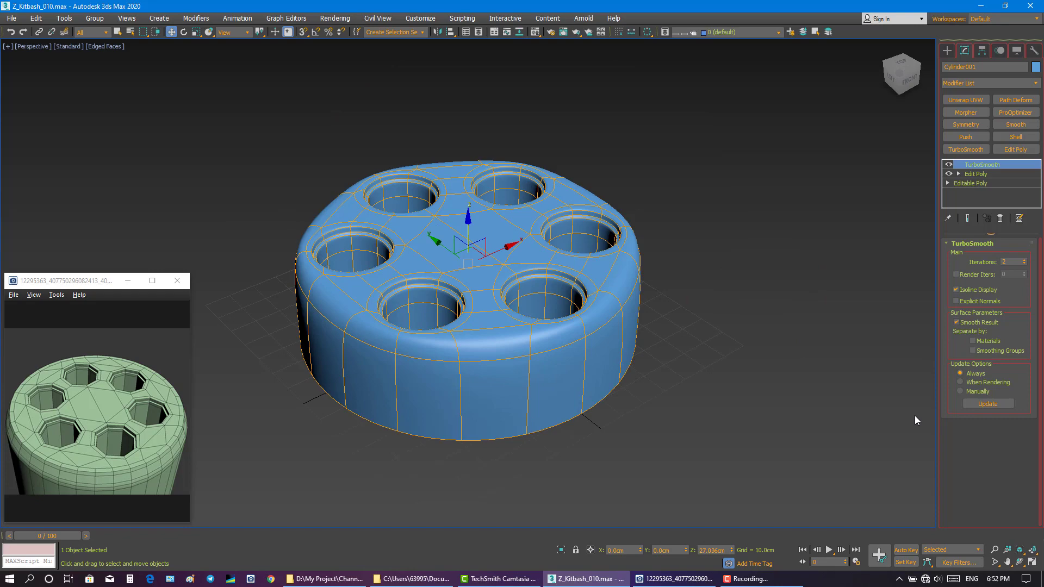
click(1032, 562)
middle_drag(705, 57, 697, 125)
drag(695, 117, 695, 117)
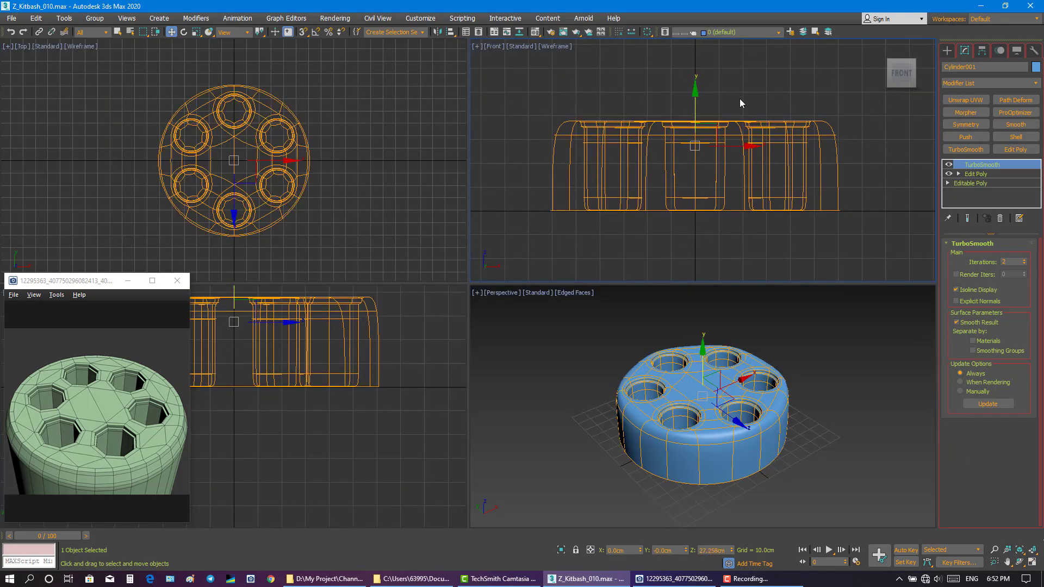
click(739, 100)
click(758, 292)
key(alt+w)
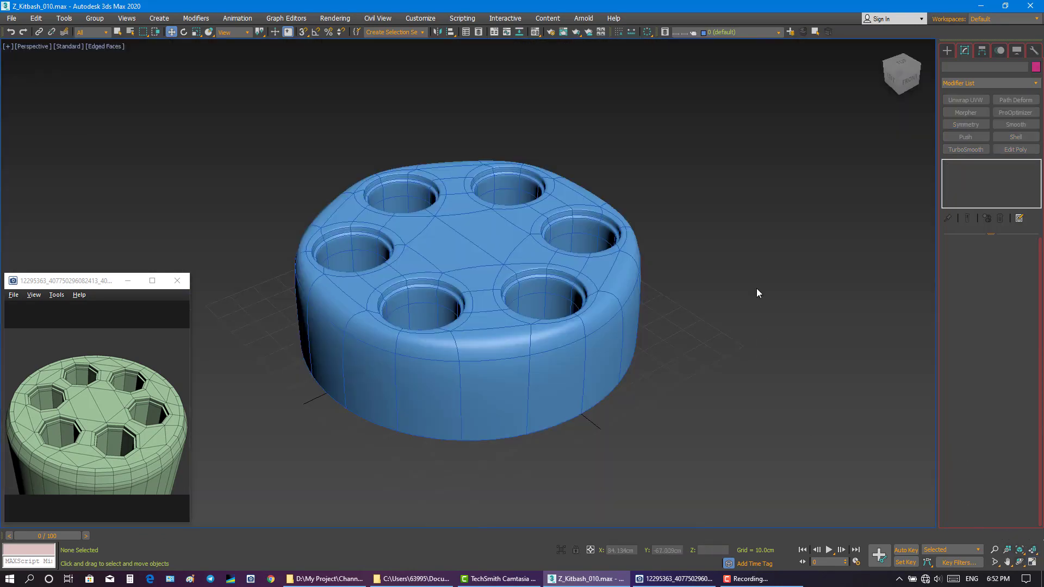
- Return to the cylinder's Edit Poly modifier at edge level with the smoothed end result hidden
scroll(694, 258, up, 2)
key(q)
scroll(690, 243, up, 1)
click(883, 49)
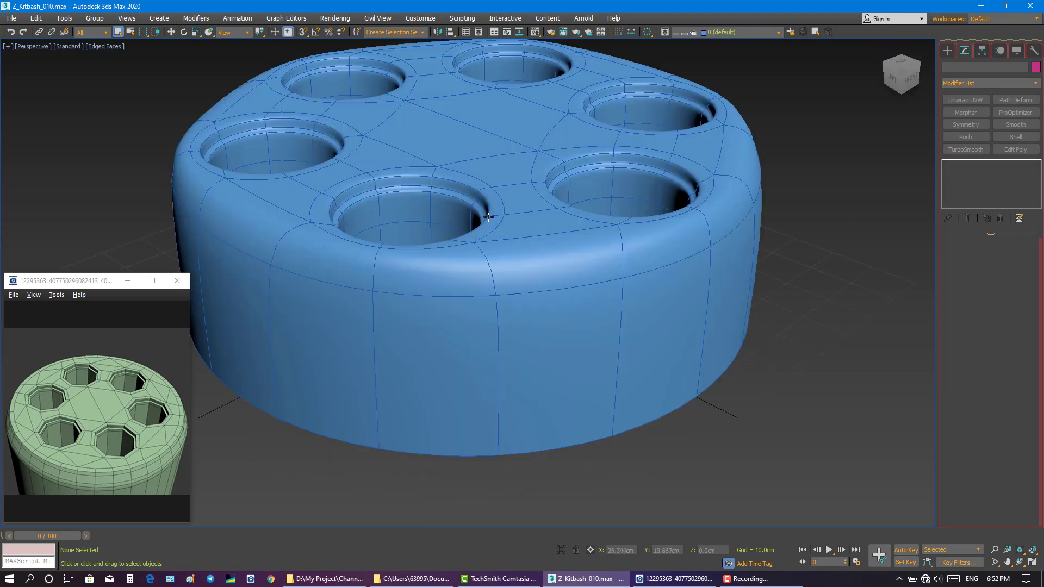
scroll(519, 247, up, 2)
click(959, 176)
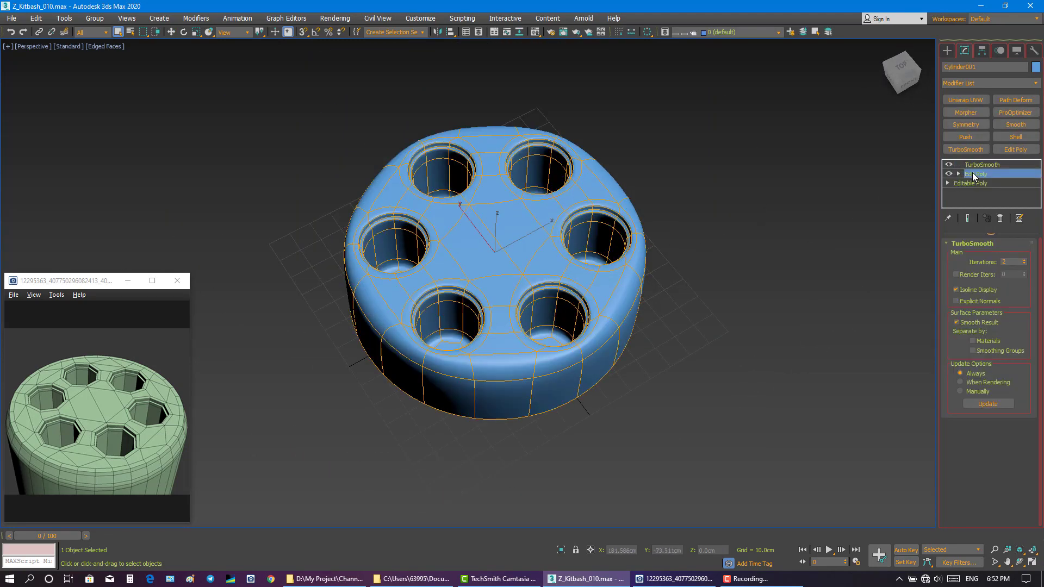
click(967, 218)
click(967, 218)
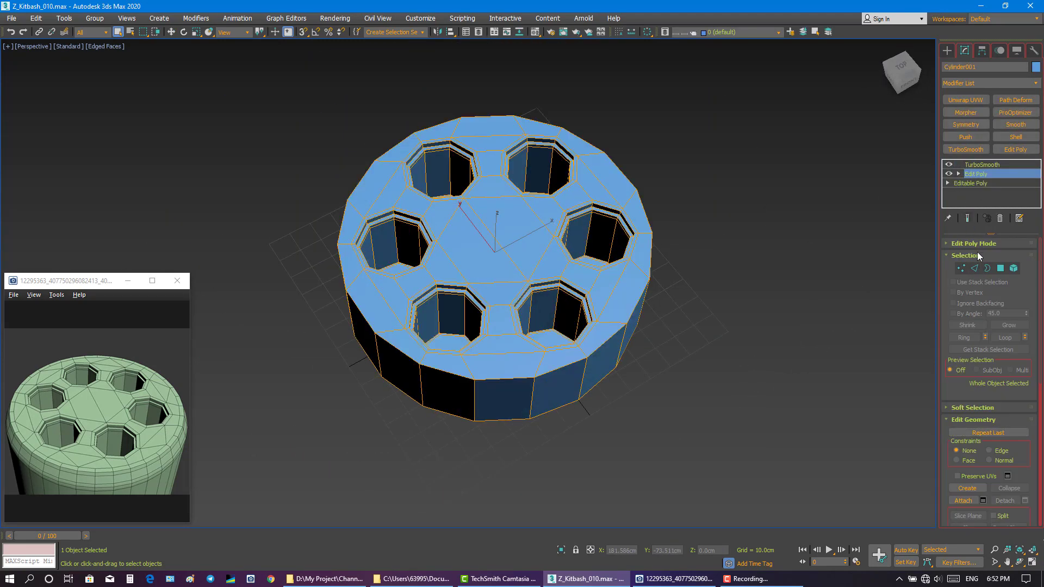
click(973, 268)
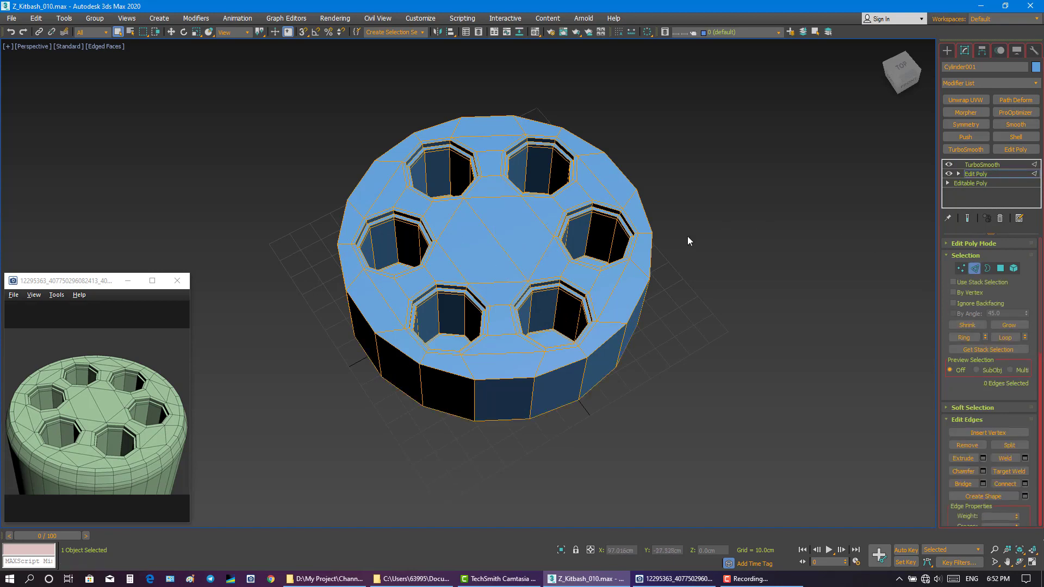
- Compare the cylinder's rim and holes with and without smoothing
scroll(563, 238, up, 2)
middle_drag(540, 256, 565, 221)
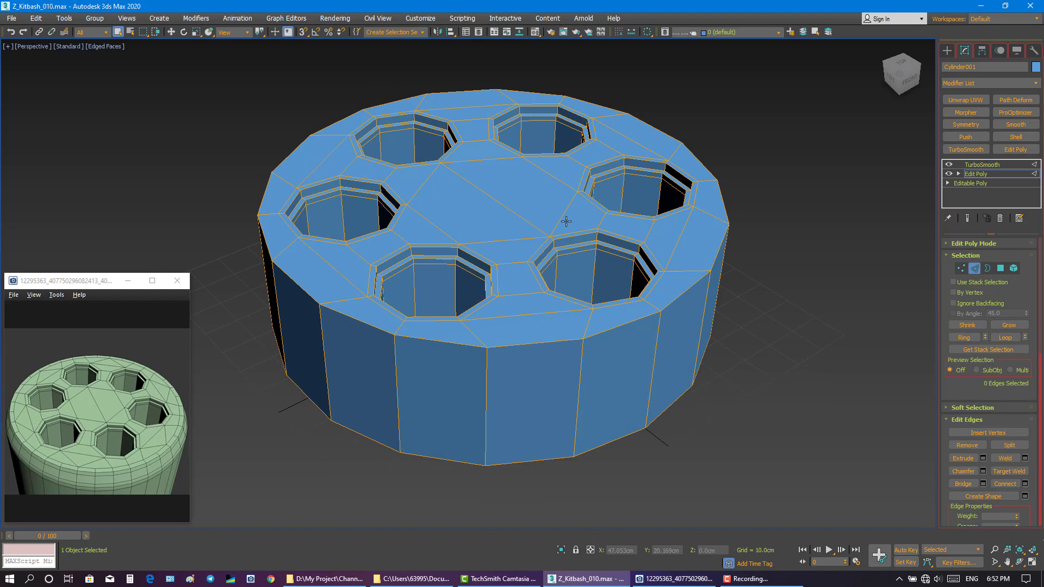
alt+middle_drag(566, 221, 556, 274)
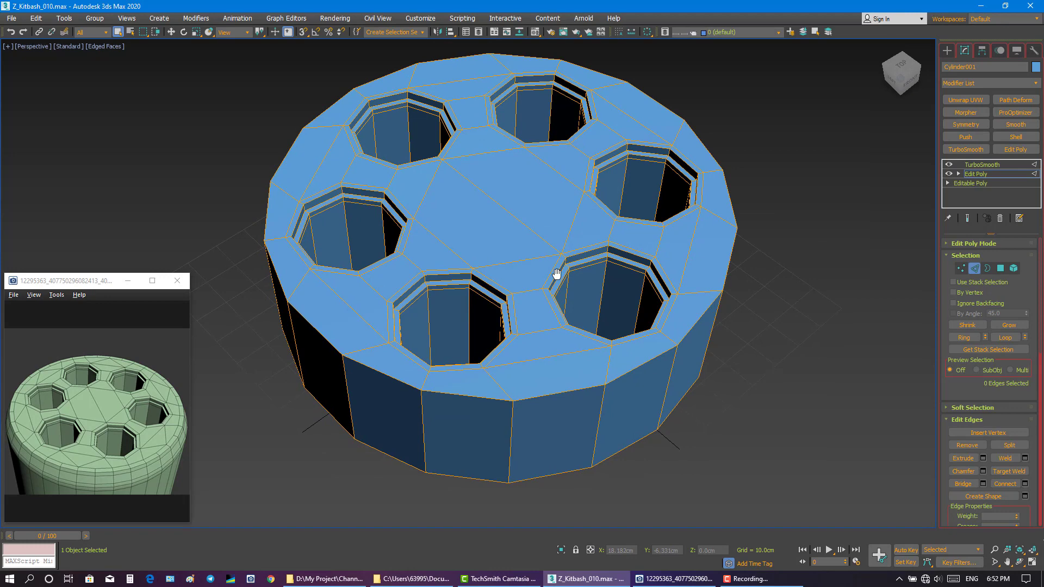
click(967, 218)
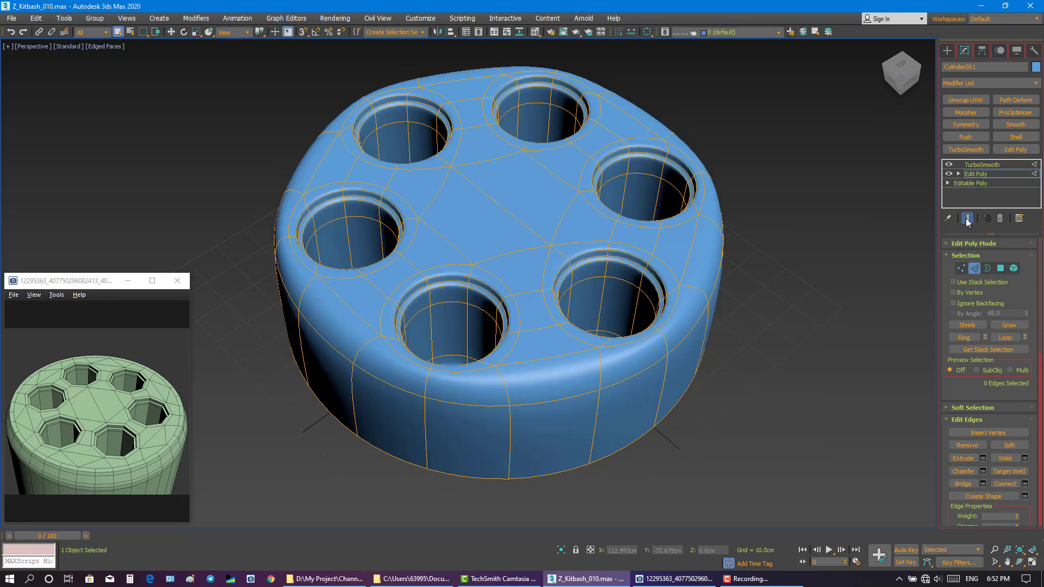
click(966, 219)
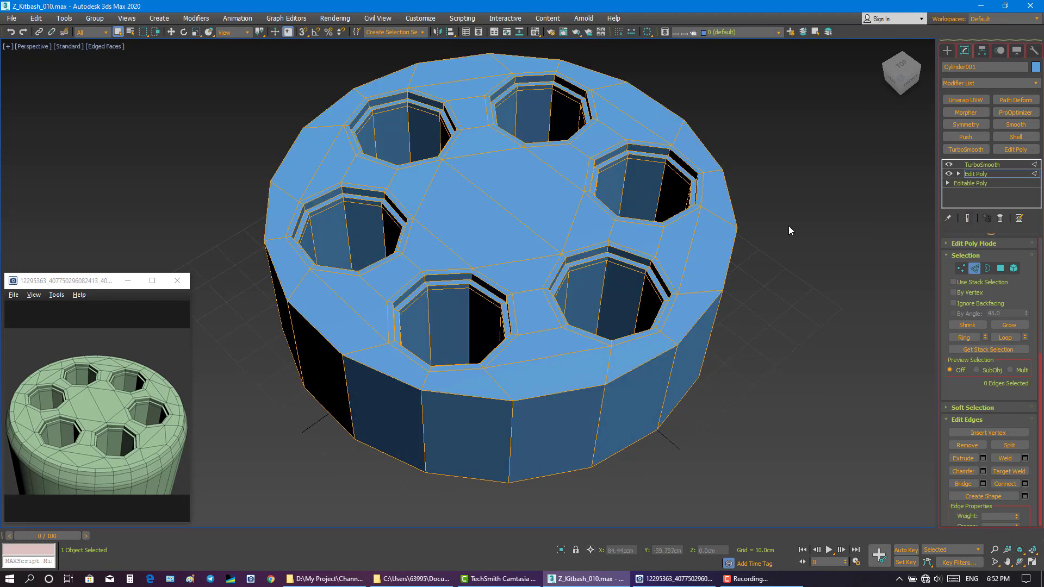
alt+middle_drag(587, 239, 540, 250)
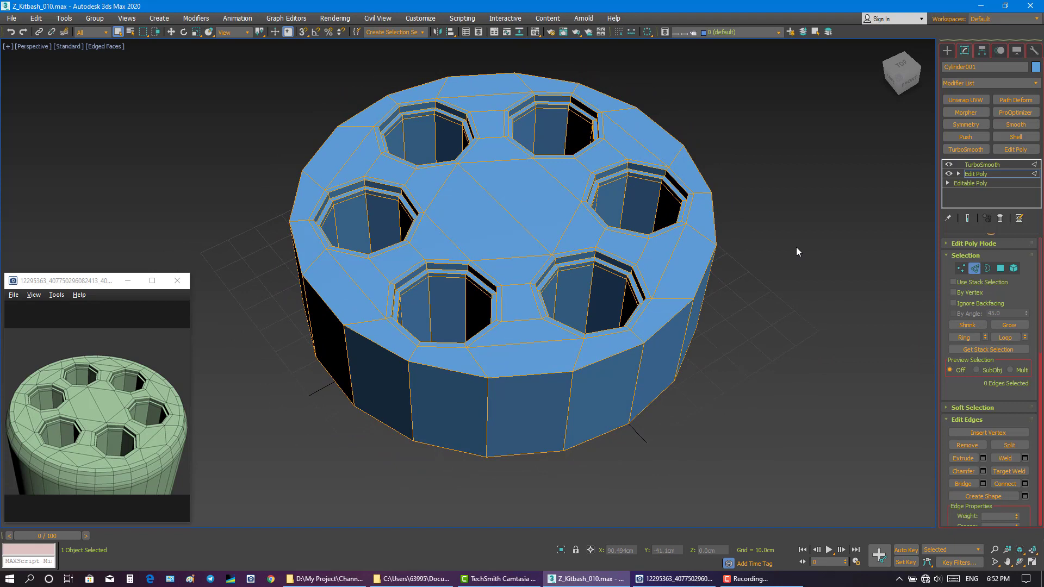
- Select the whole ring of side-wall polygons and delete it
key(4)
click(601, 402)
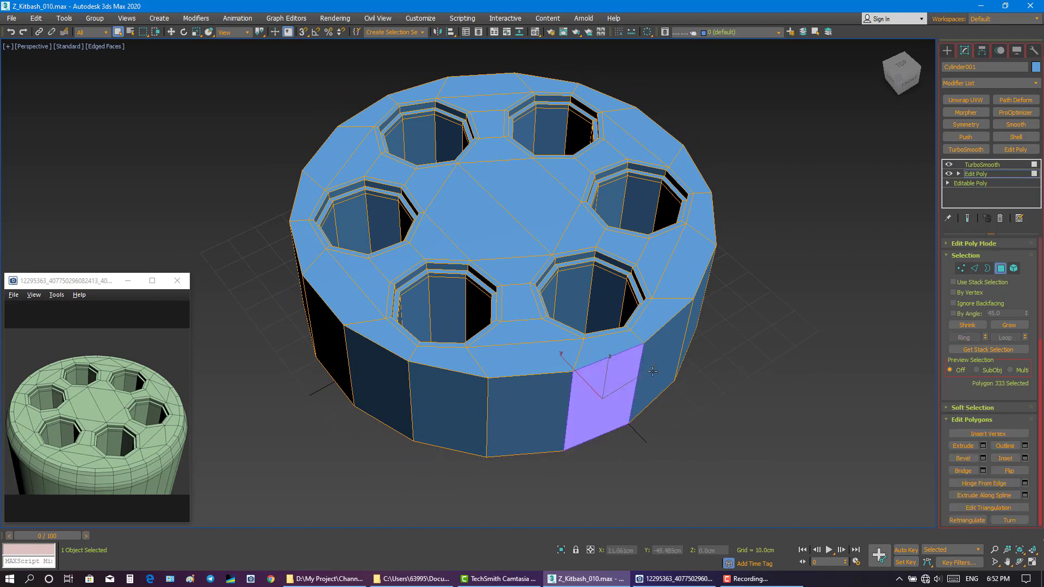
shift+click(659, 364)
key(Delete)
- Select the disc's open outer border and scale it slightly outward
key(3)
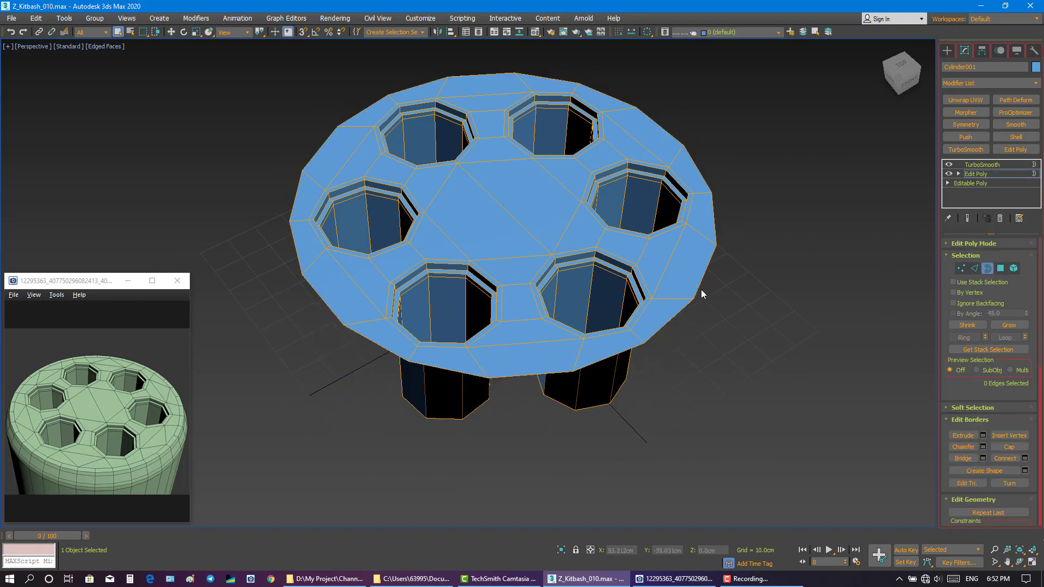
key(ctrl+a)
key(r)
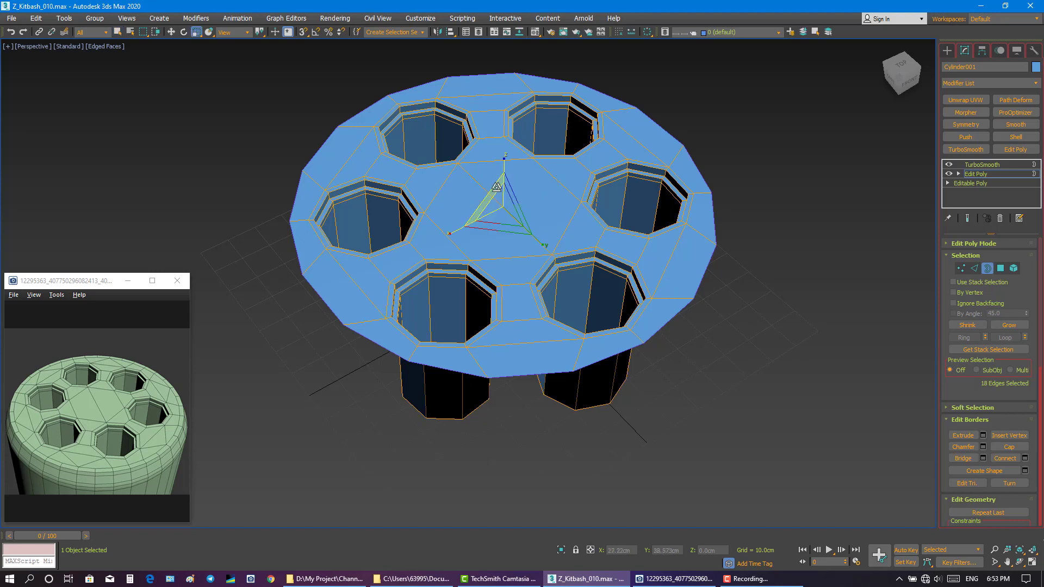
drag(503, 207, 502, 206)
- Extend the outer border straight down as a narrow band about 3 cm high
key(w)
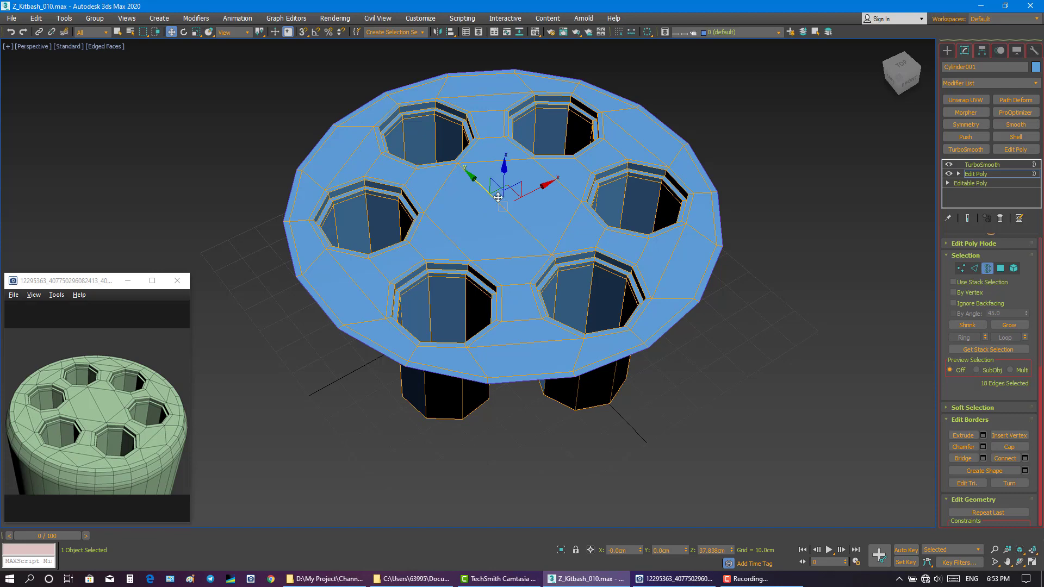
alt+middle_drag(494, 207, 505, 175)
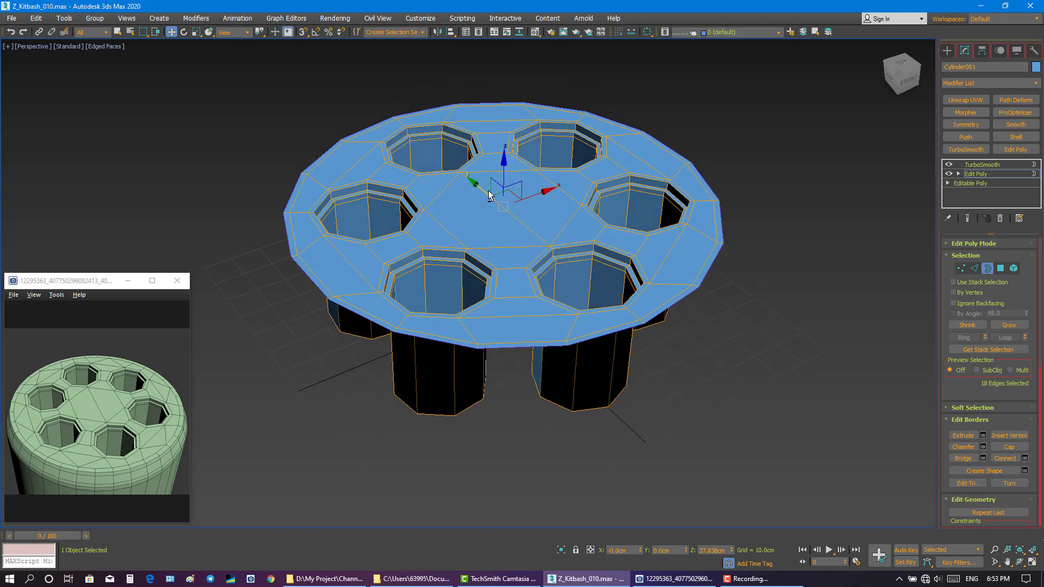
shift+drag(506, 175, 505, 186)
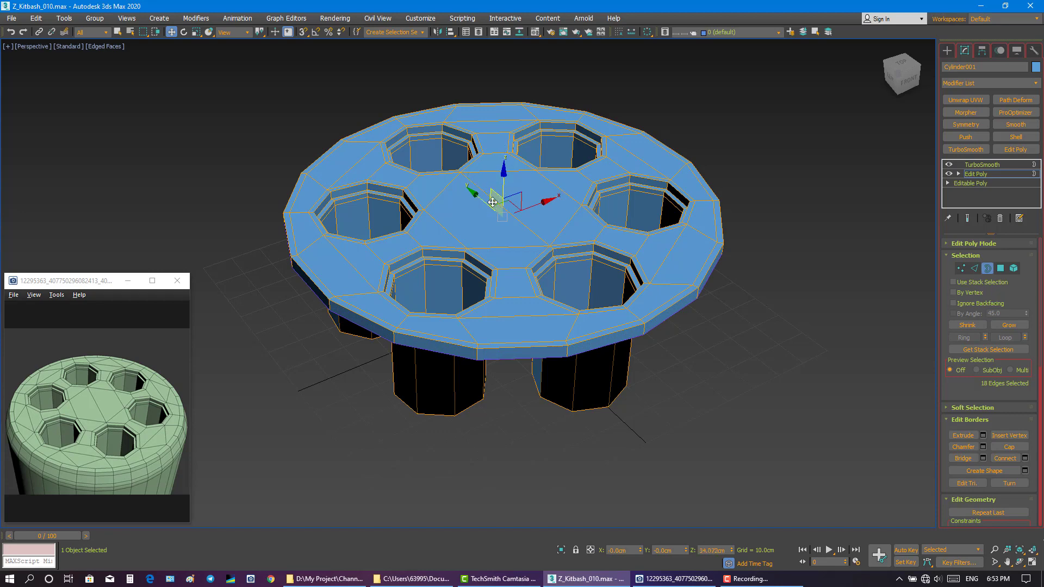
- Extend the disc's open outer border outward at 105% scale and lower it to form a sloped rim band
mouse_move(497, 201)
alt+middle_down()
mouse_move(510, 189)
mouse_move(501, 199)
alt+middle_up()
key(r)
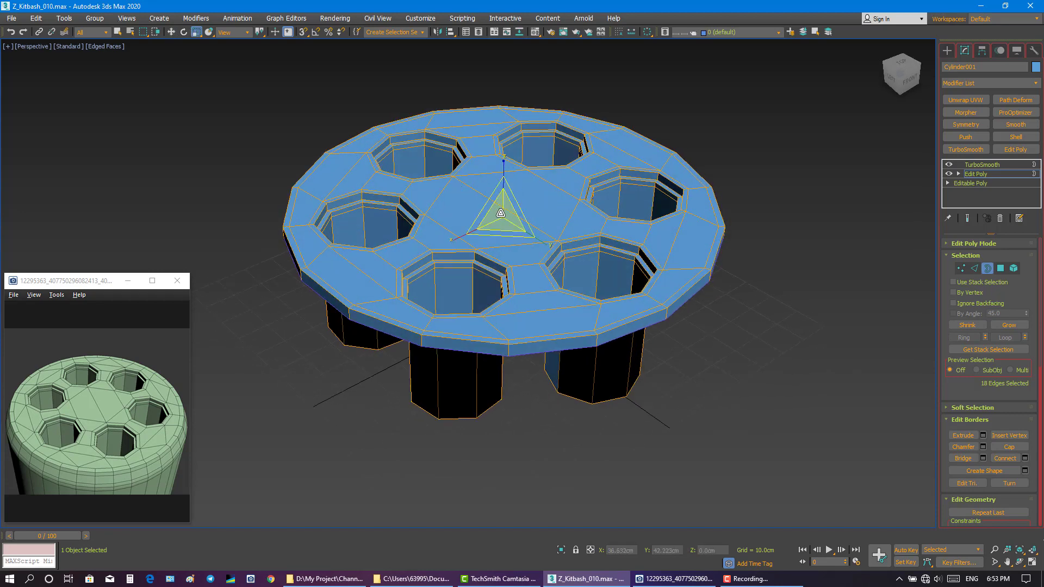
shift+drag(501, 210, 502, 210)
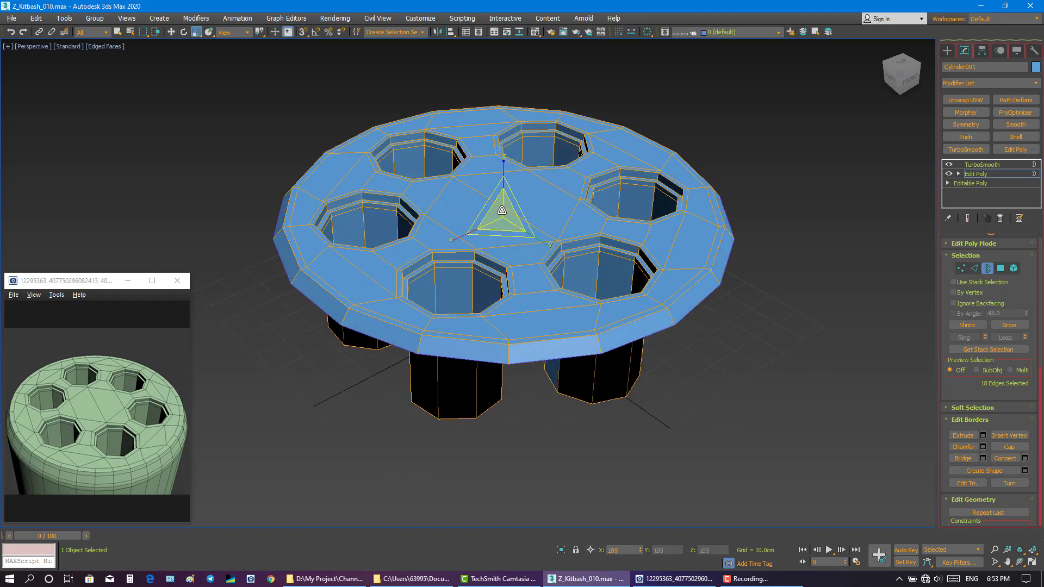
key(w)
drag(503, 186, 502, 237)
key(r)
alt+middle_drag(502, 237, 495, 235)
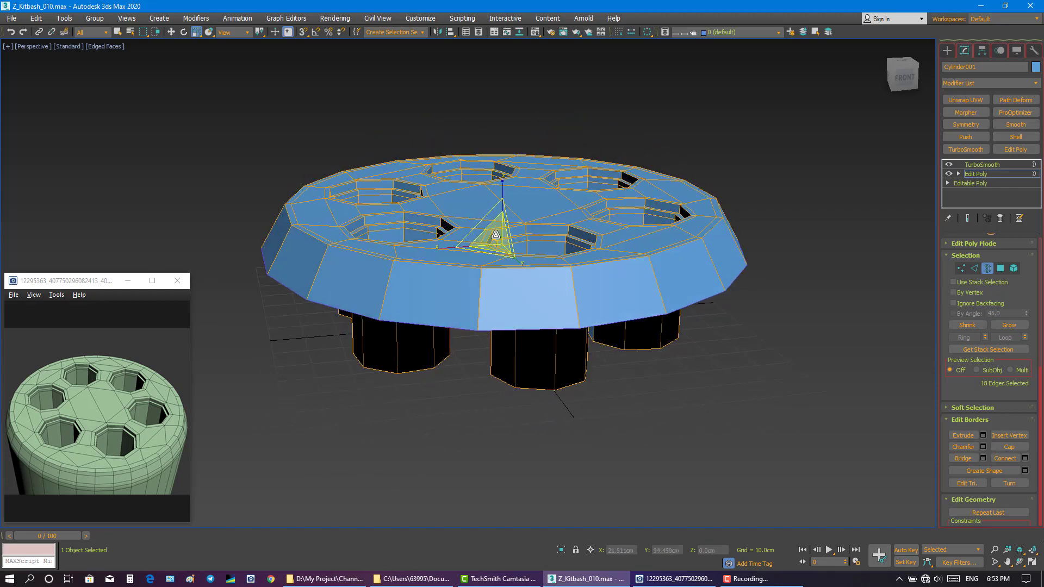
- Extend the open border straight down into a vertical side wall and adjust the rim slope's height, ending level with the hole bottoms
key(w)
drag(502, 213, 505, 266)
click(1030, 562)
right_click(734, 185)
drag(703, 151, 704, 165)
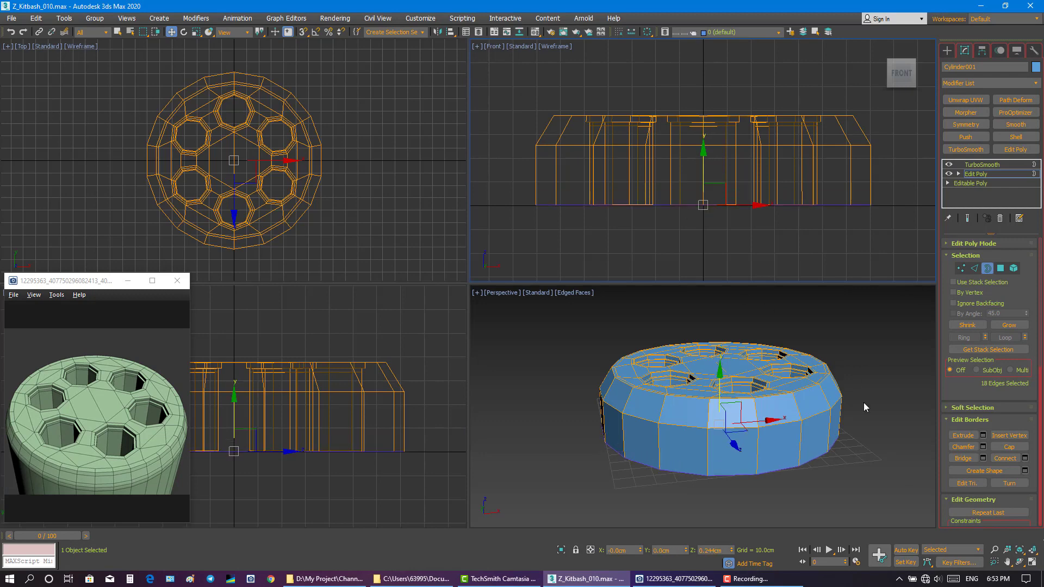
right_click(872, 437)
click(1031, 564)
alt+middle_drag(581, 263, 534, 249)
scroll(535, 291, down, 1)
alt+middle_drag(535, 291, 532, 278)
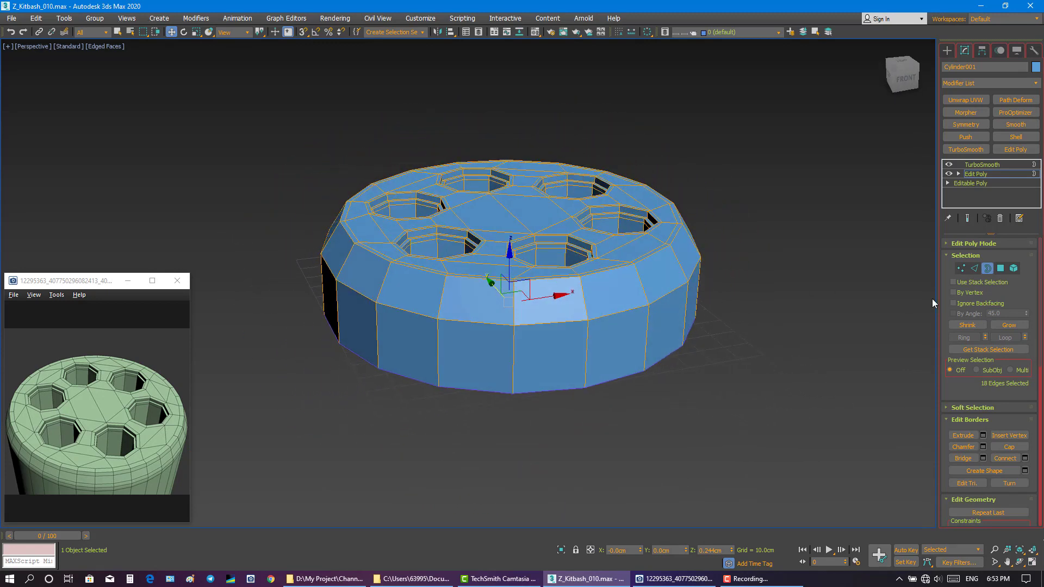
- Select the edge loop between the sloped rim band and the side wall and raise it slightly
key(2)
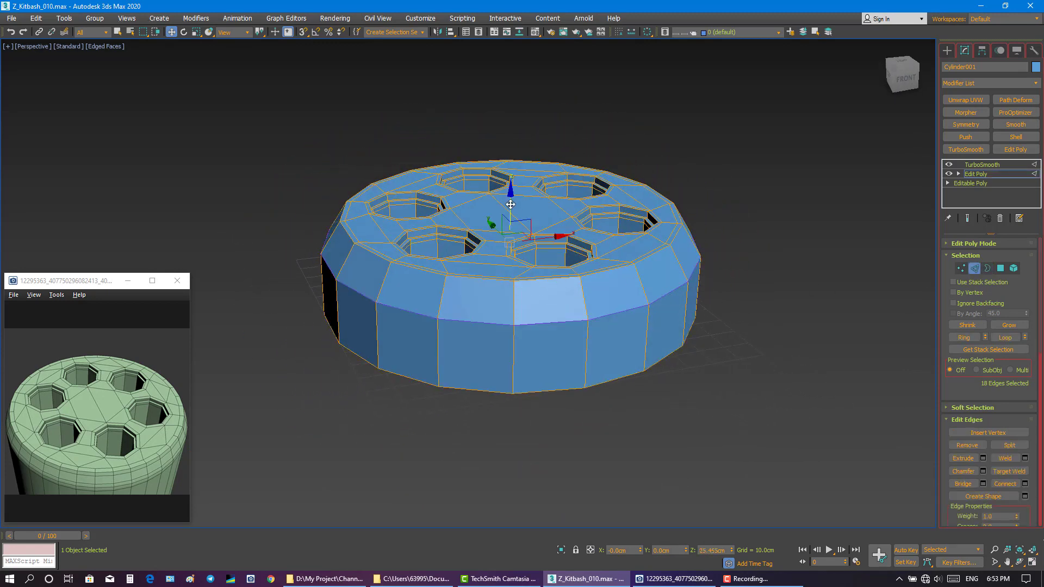
drag(510, 199, 510, 195)
key(q)
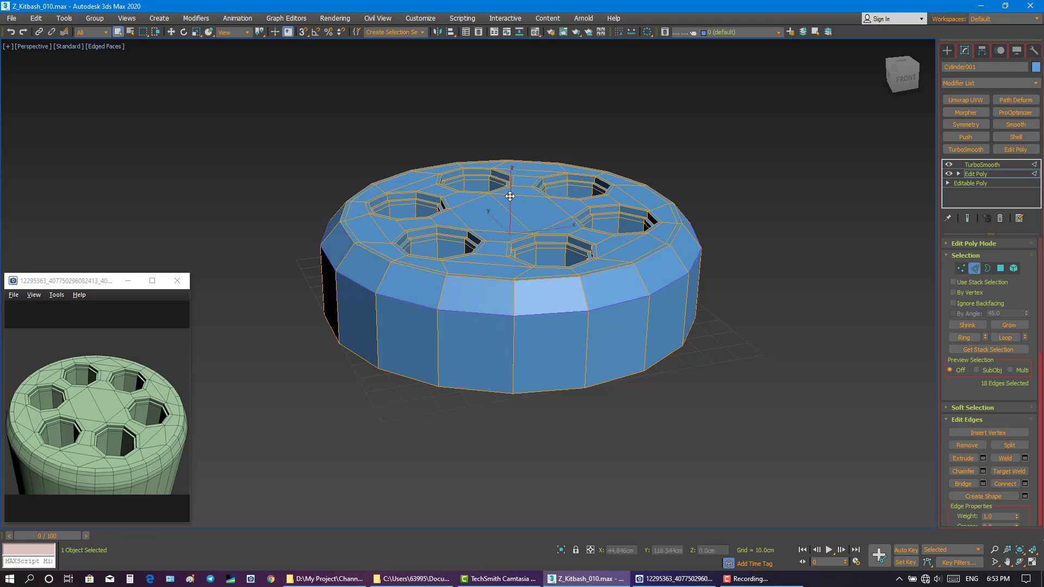
- Connect the sloped rim band's edge ring with two segments pinched apart toward the band's upper and lower edges
alt+middle_drag(552, 270, 556, 286)
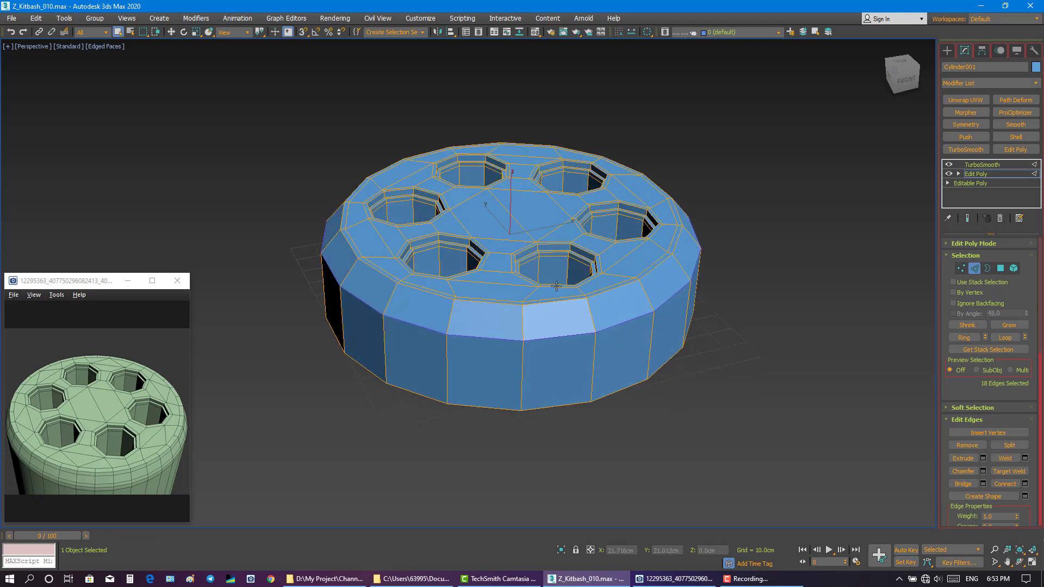
right_click(522, 310)
click(421, 354)
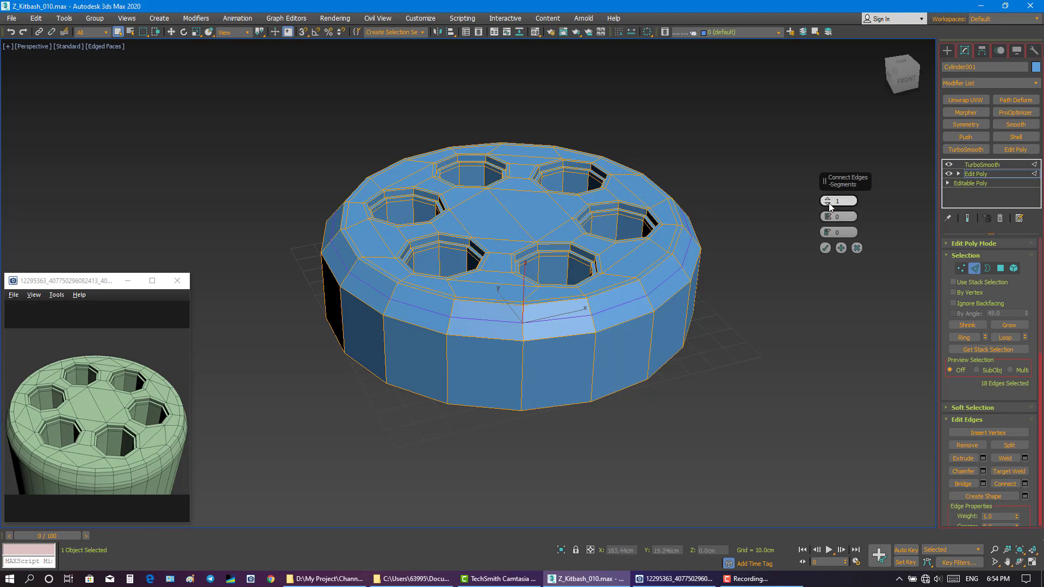
drag(826, 216, 816, 76)
click(825, 248)
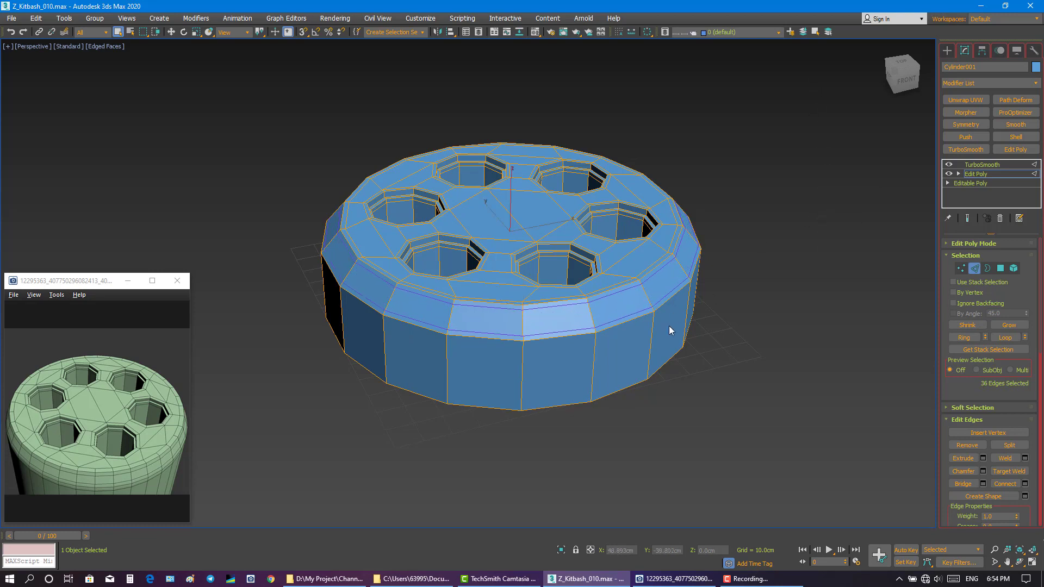
- Connect the side wall's vertical edges with one segment, pinch 0 and slide -84, as a support loop below the rim
click(651, 330)
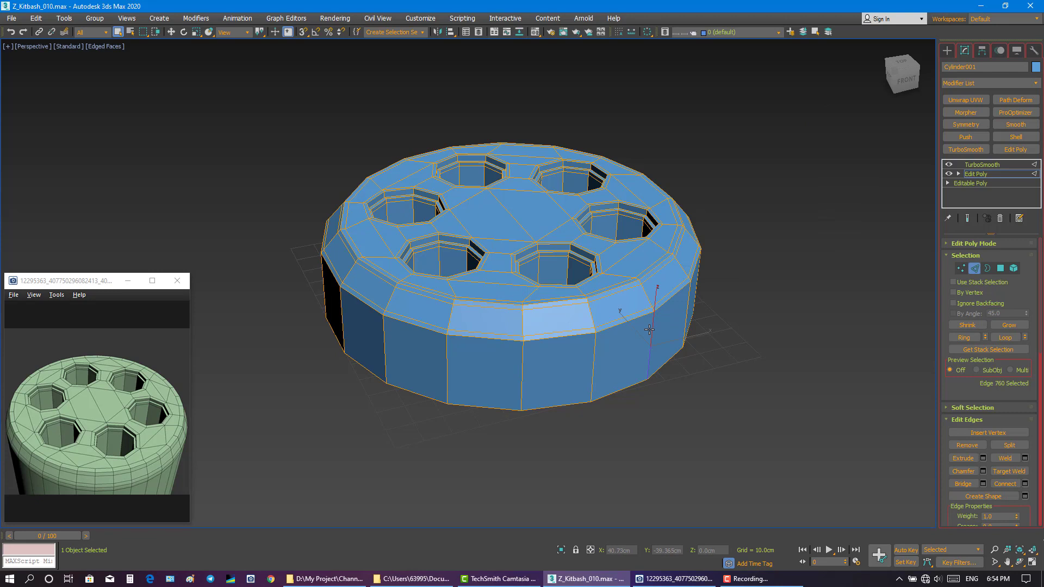
shift+click(595, 341)
right_click(595, 342)
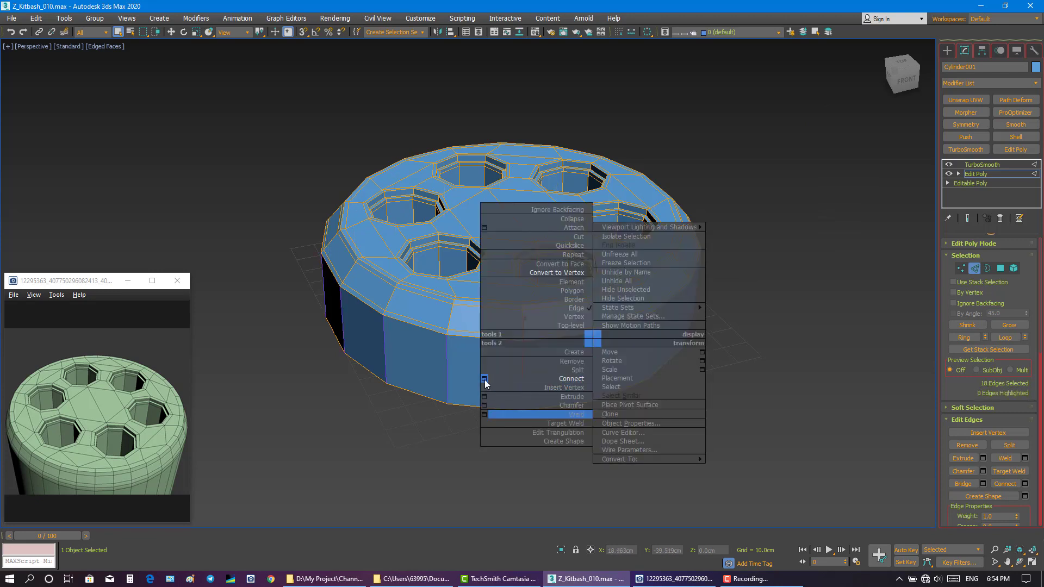
click(581, 433)
right_click(826, 217)
right_click(827, 202)
drag(827, 232, 827, 421)
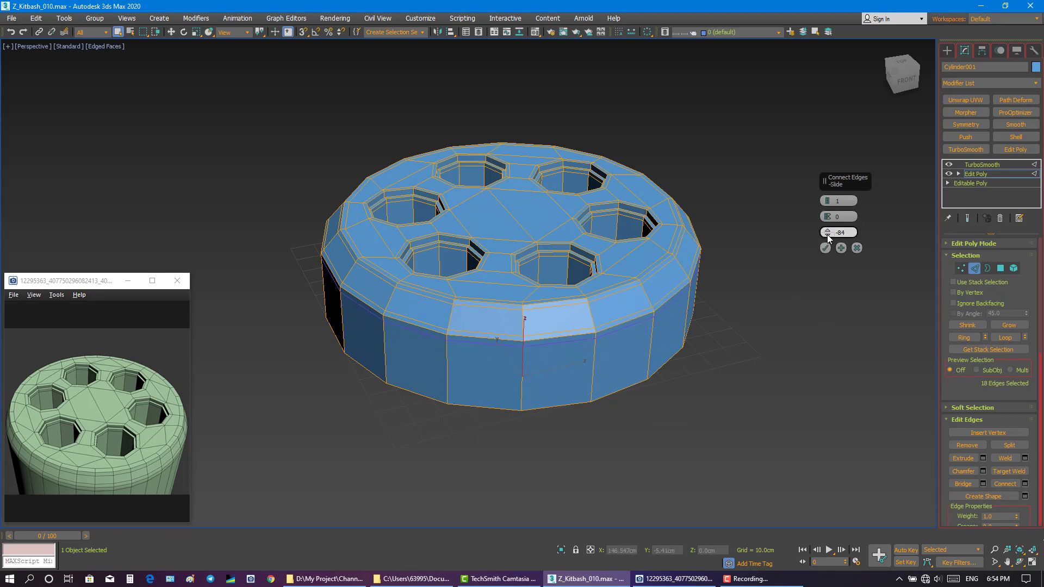
click(824, 248)
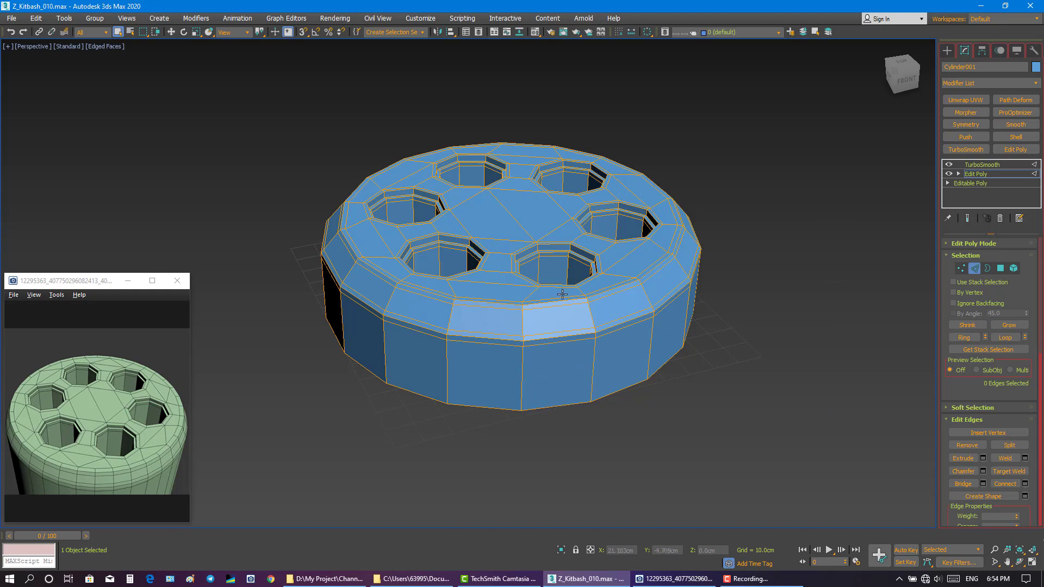
- Leave edge editing, deselect the cylinder and inspect its smoothed surface with the edge overlay hidden
key(z)
mouse_move(478, 293)
alt+middle_down()
mouse_move(472, 319)
mouse_move(491, 310)
alt+middle_up()
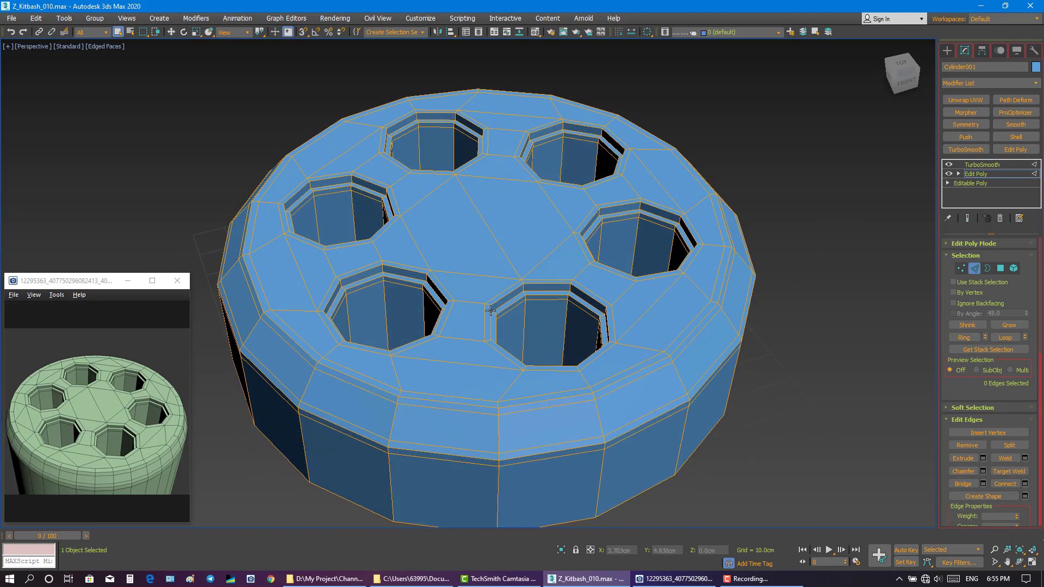
click(974, 270)
click(882, 276)
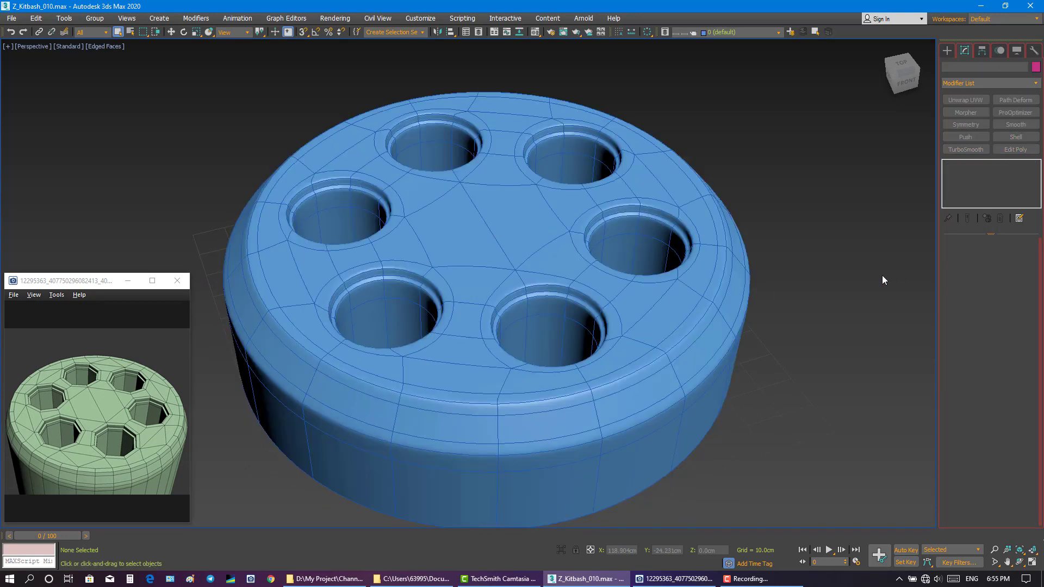
key(F4)
click(1033, 556)
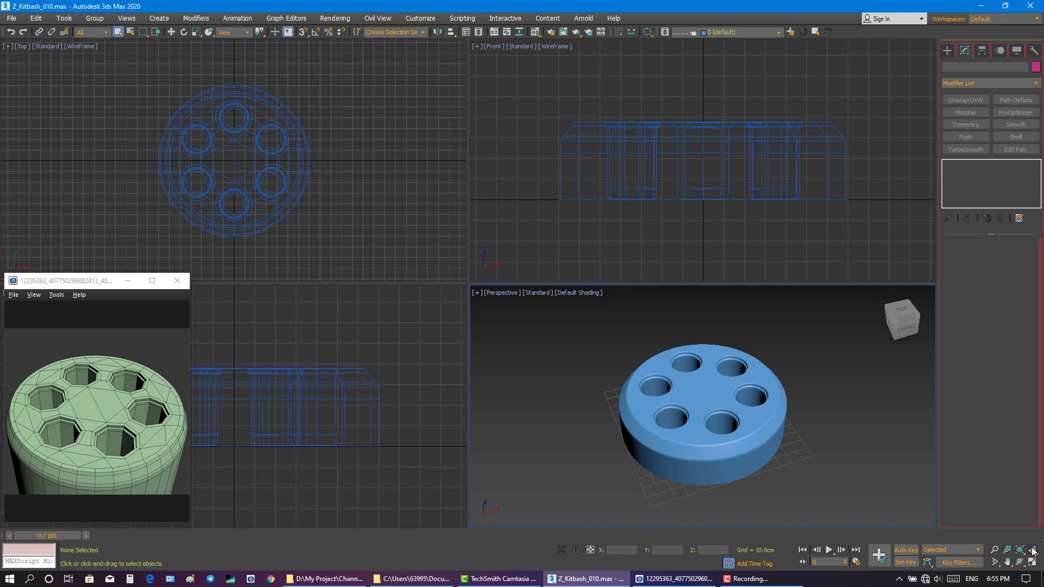
click(890, 303)
click(1031, 550)
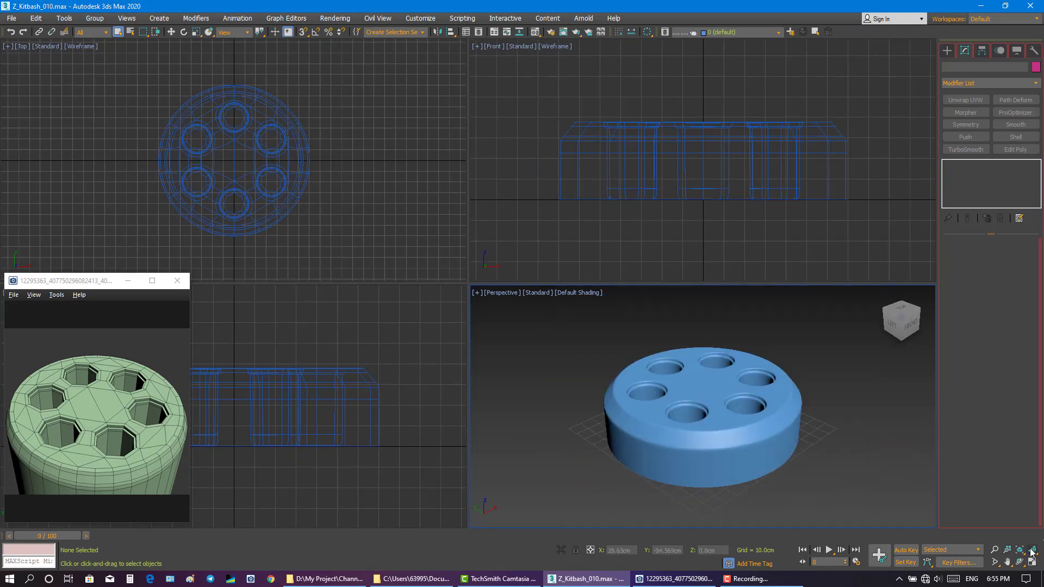
click(1032, 562)
- Compare the smoothed cylinder's rim and holes with the reference image from several angles
click(1020, 562)
drag(517, 298, 493, 316)
click(134, 381)
drag(80, 388, 302, 383)
drag(454, 279, 429, 280)
drag(148, 366, 114, 386)
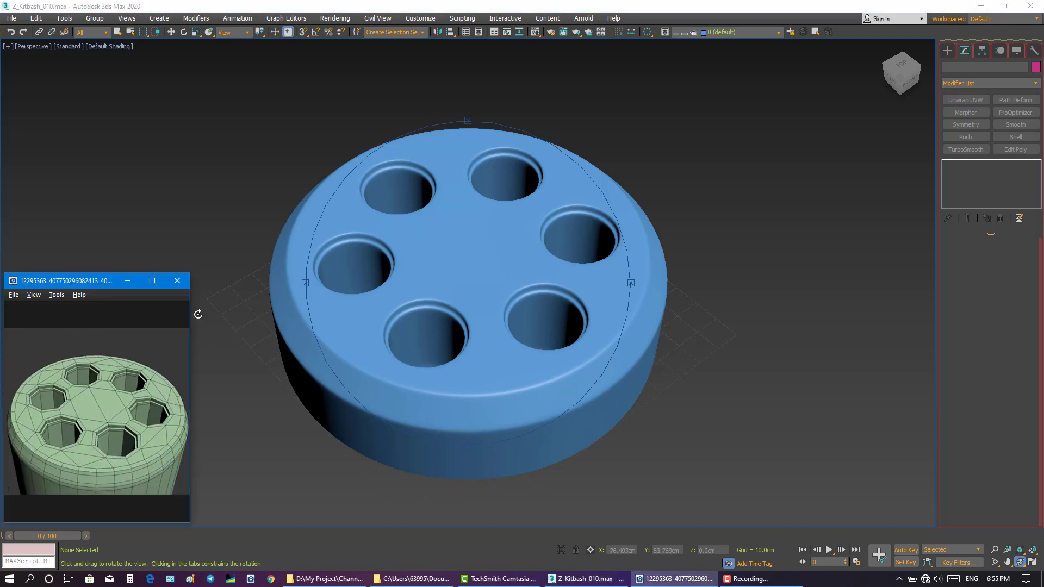
- Close the reference image window and finish orbiting around the cylinder
click(177, 281)
drag(403, 315, 466, 316)
right_click(465, 316)
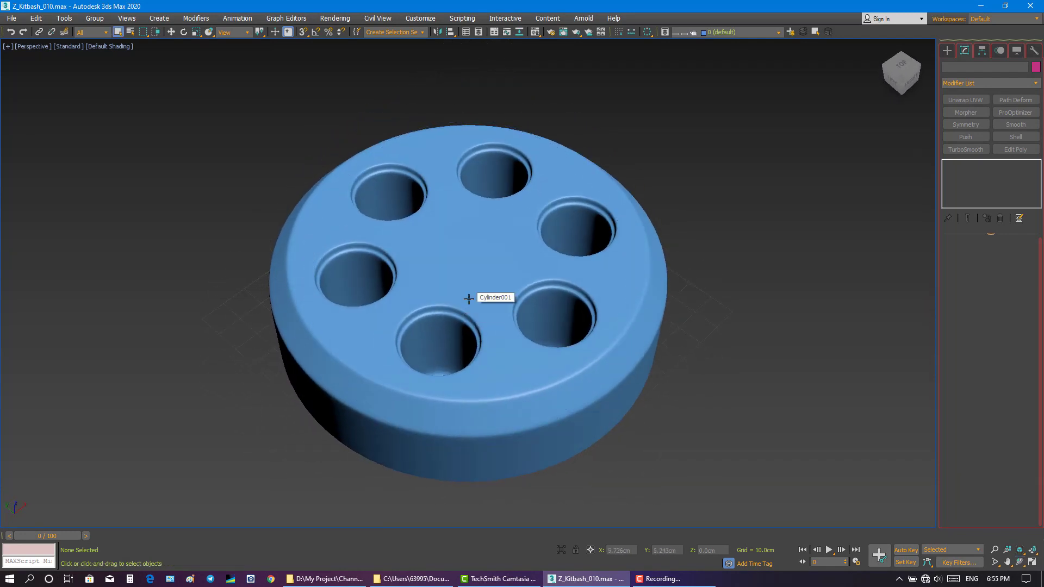
- Display the edges over the shading and turn off the cylinder's TurboSmooth effect
key(F4)
click(468, 299)
click(947, 165)
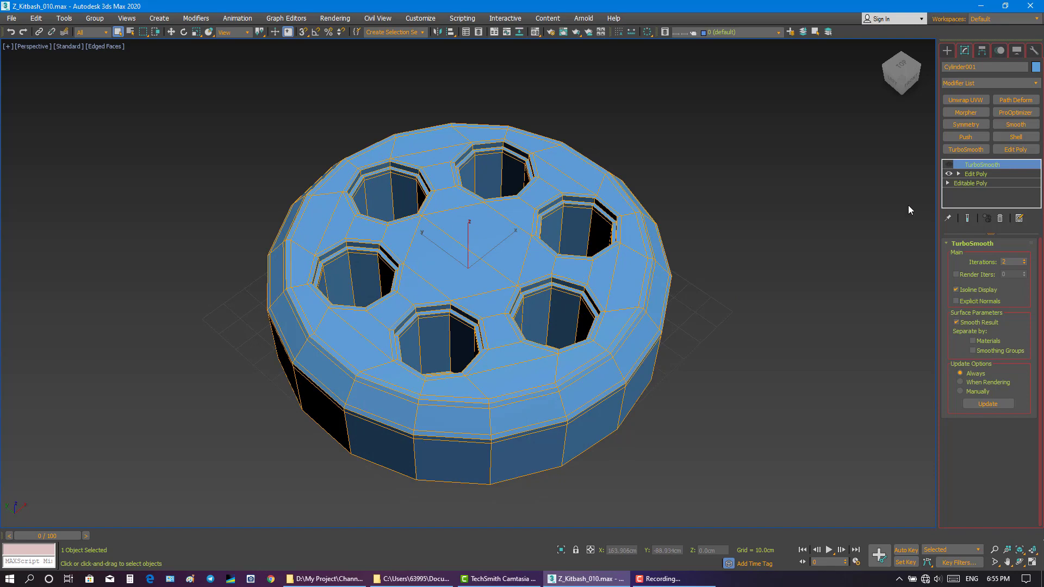
- Deselect the cylinder and save the scene
click(859, 219)
click(1032, 549)
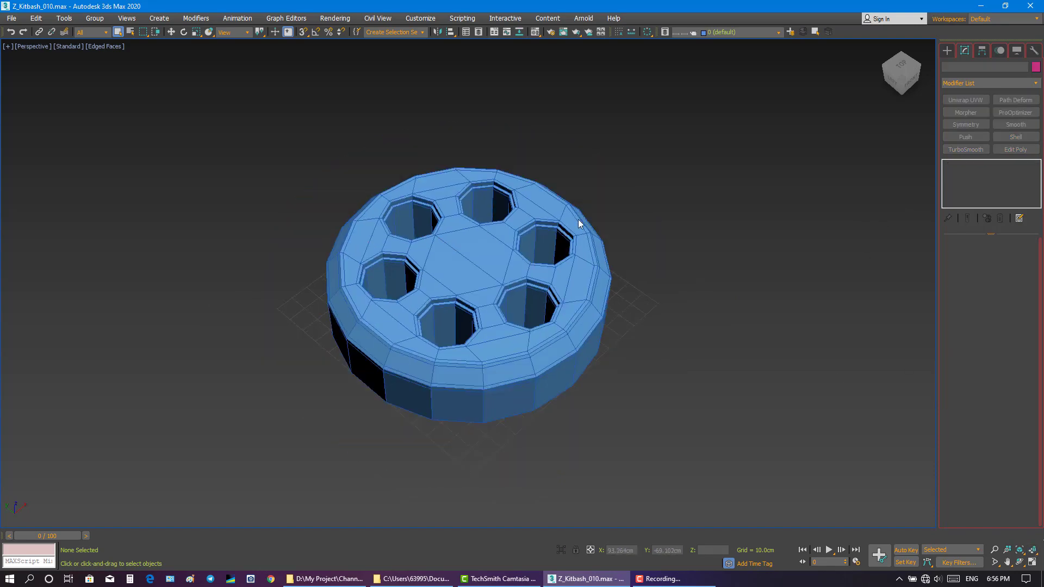
click(11, 18)
click(32, 103)
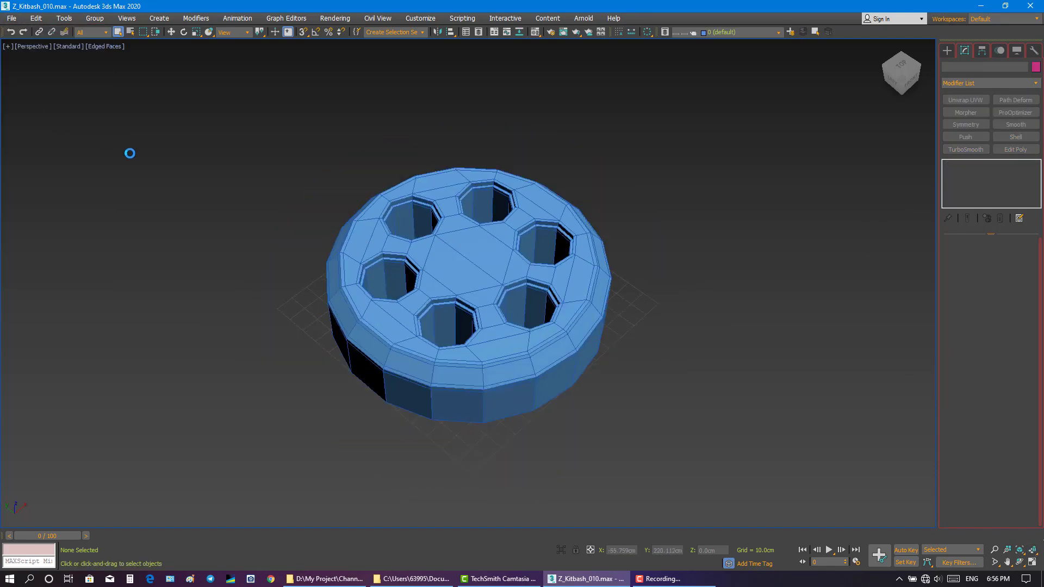